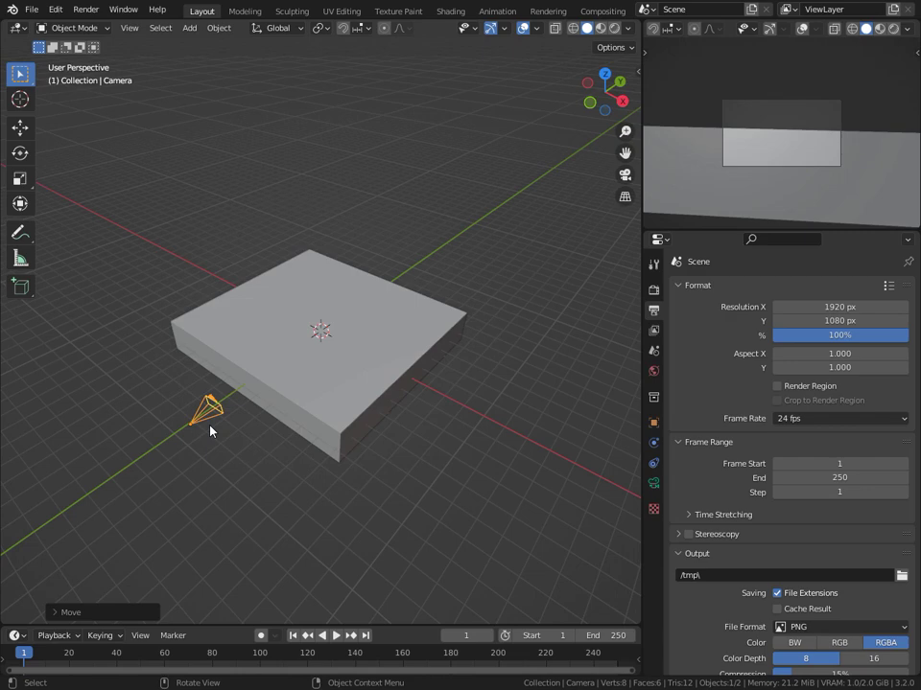
Step: Loop-cut the cube through its middle and raise the middle edge into a chevron peak
{"action": "left_click", "coordinate": [260, 379]}
{"action": "key", "text": "Tab"}
{"action": "key", "text": "ctrl+r"}
{"action": "left_click", "coordinate": [257, 380]}
{"action": "right_click", "coordinate": [261, 384]}
{"action": "middle_click_drag", "start_coordinate": [261, 384], "coordinate": [212, 283]}
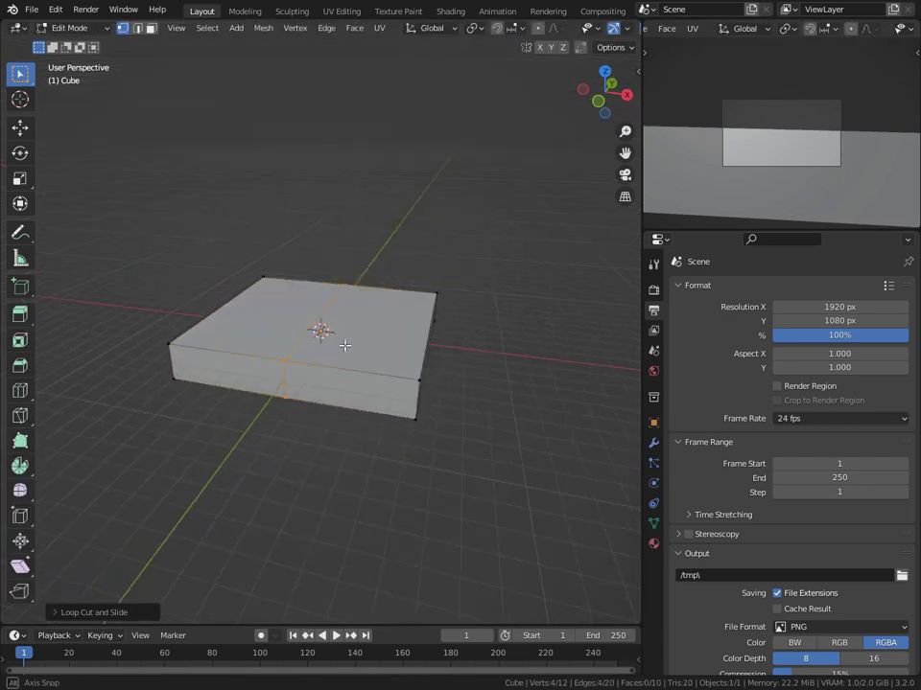
{"action": "key", "text": "shift+space"}
{"action": "key", "text": "g"}
{"action": "left_click_drag", "start_coordinate": [320, 278], "coordinate": [296, 139]}
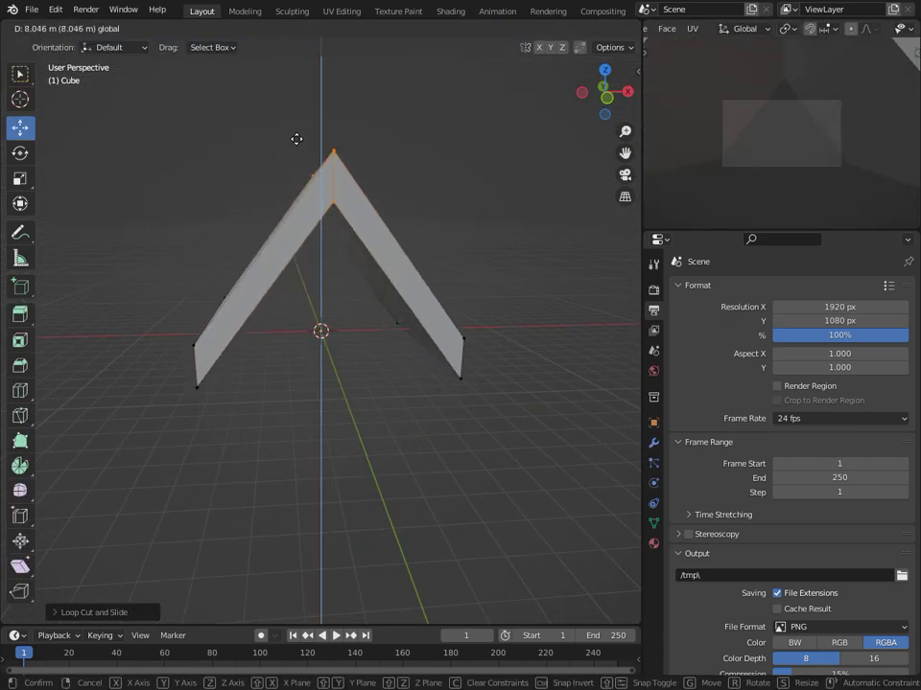
Step: Bend the arch's left wing and add two more edge loops across the arch
{"action": "middle_click_drag", "start_coordinate": [296, 139], "coordinate": [384, 287]}
{"action": "left_click_drag", "start_coordinate": [384, 287], "coordinate": [198, 261]}
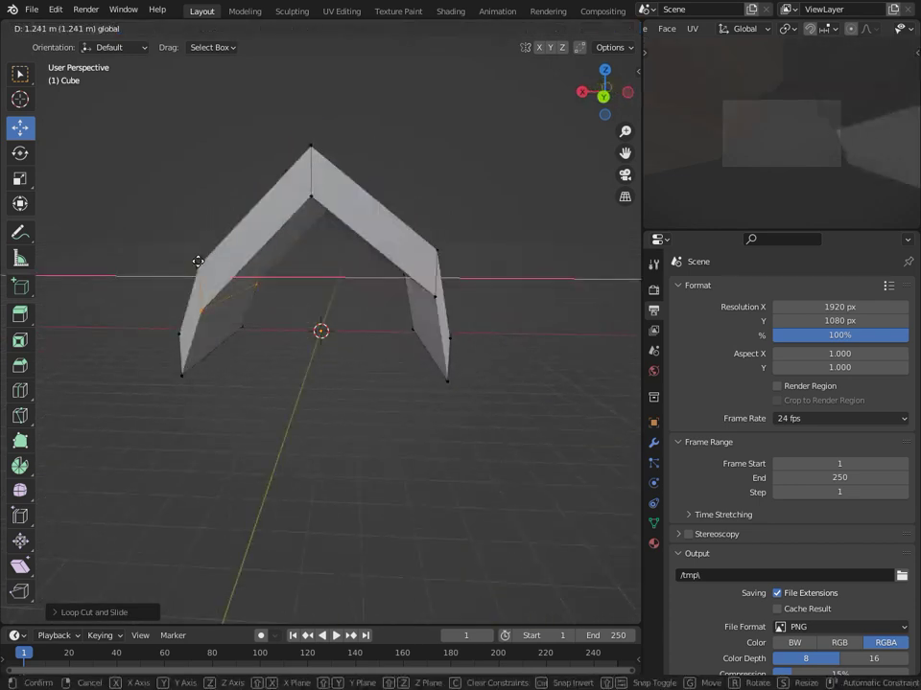
{"action": "middle_click_drag", "start_coordinate": [197, 261], "coordinate": [275, 269]}
{"action": "key", "text": "KP_0"}
{"action": "key", "text": "ctrl+r"}
{"action": "left_click", "coordinate": [397, 244]}
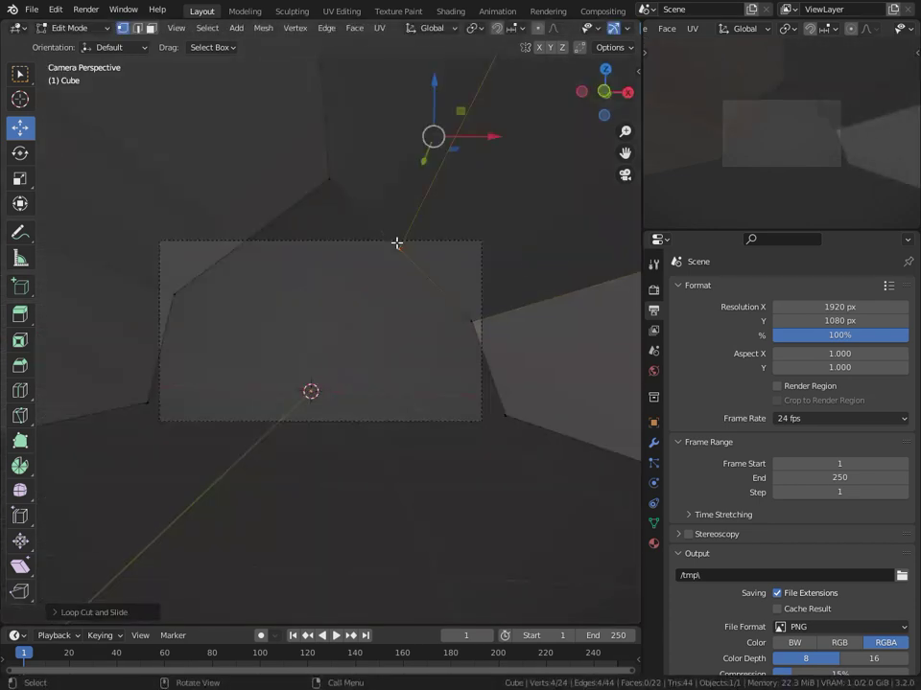
{"action": "mouse_move", "coordinate": [435, 121]}
{"action": "left_mouse_down"}
{"action": "mouse_move", "coordinate": [439, 114]}
{"action": "mouse_move", "coordinate": [438, 129]}
{"action": "left_mouse_up"}
{"action": "key", "text": "ctrl+r"}
{"action": "left_click", "coordinate": [284, 212]}
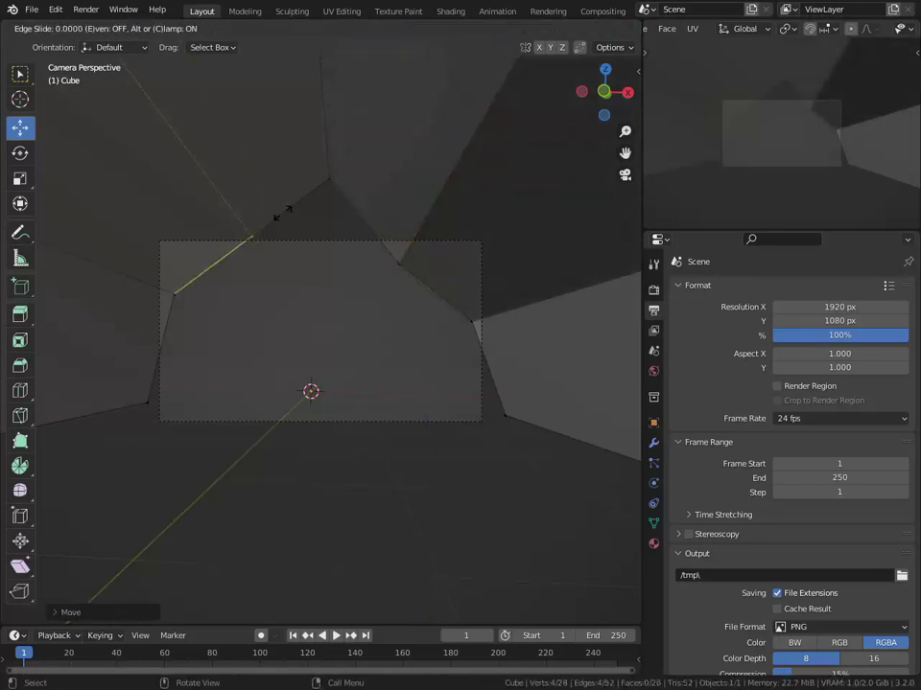
{"action": "left_click", "coordinate": [283, 213]}
{"action": "middle_click_drag", "start_coordinate": [193, 146], "coordinate": [397, 212]}
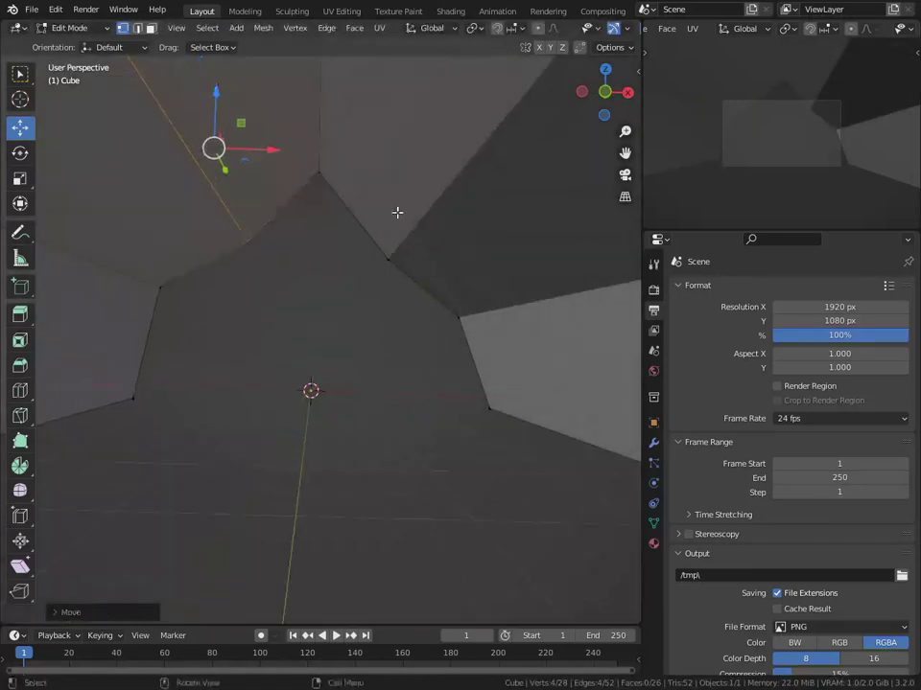
{"action": "scroll", "coordinate": [397, 212], "scroll_direction": "down", "scroll_amount": 5}
Step: Return to Object Mode and add a plane to the scene
{"action": "key", "text": "Tab"}
{"action": "key", "text": "shift+a"}
{"action": "left_click", "coordinate": [473, 394]}
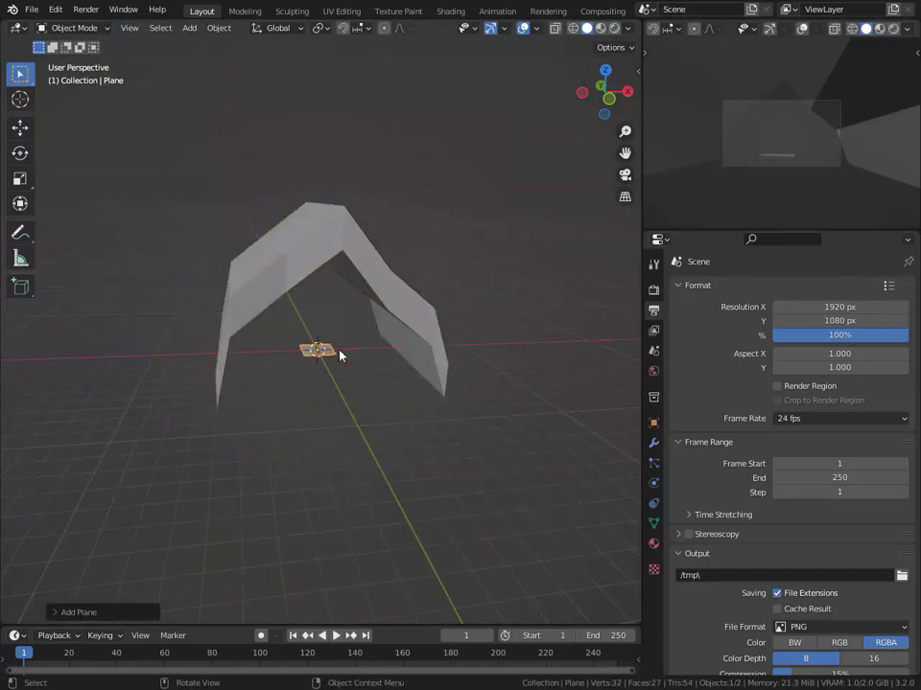
Step: Scale the plane up twice into a wide floor and move the scanned rock under the arch
{"action": "key", "text": "s"}
{"action": "left_click", "coordinate": [200, 587]}
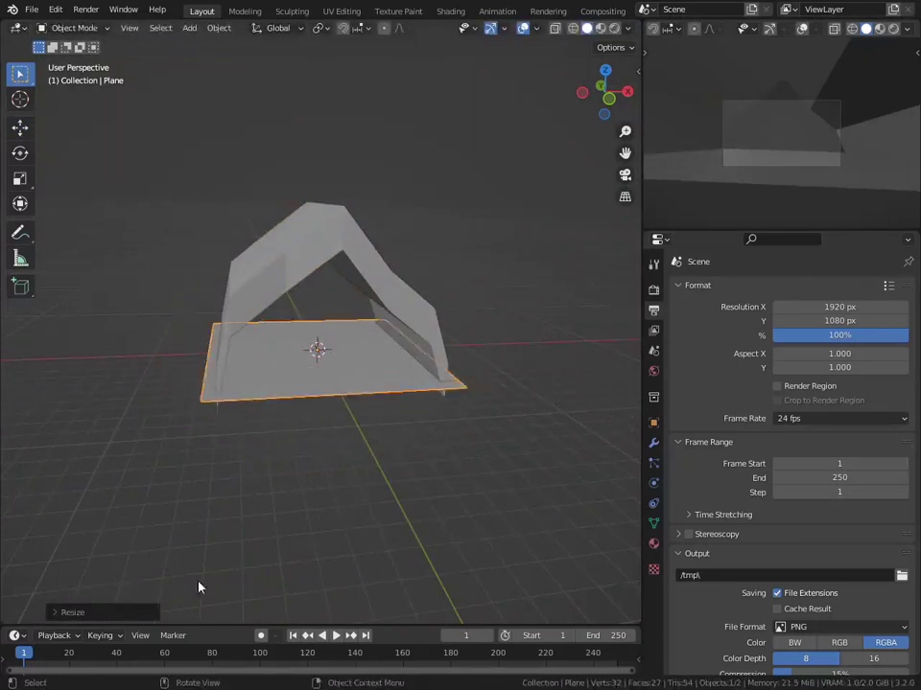
{"action": "key", "text": "s"}
{"action": "left_click", "coordinate": [433, 447]}
{"action": "mouse_move", "coordinate": [433, 447]}
{"action": "middle_mouse_down"}
{"action": "mouse_move", "coordinate": [441, 403]}
{"action": "mouse_move", "coordinate": [217, 406]}
{"action": "mouse_move", "coordinate": [241, 390]}
{"action": "middle_mouse_up"}
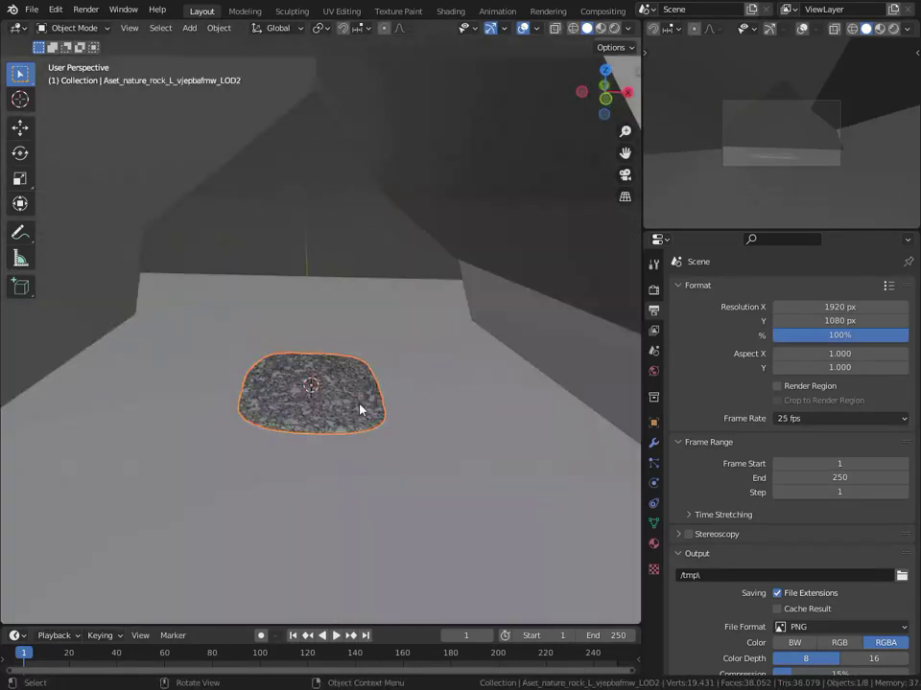
{"action": "key", "text": "g"}
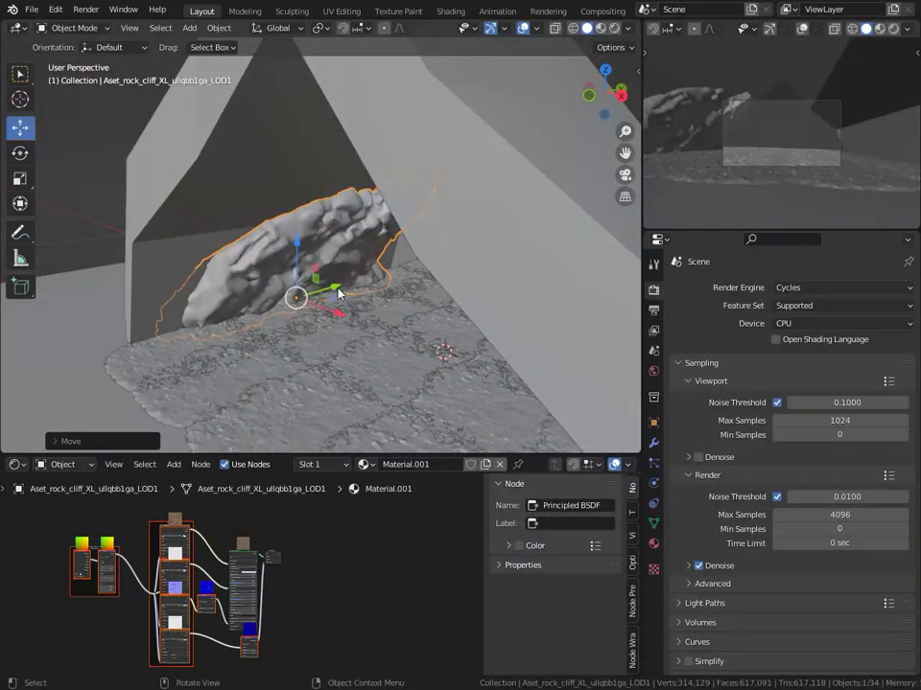
{"action": "key", "text": "g"}
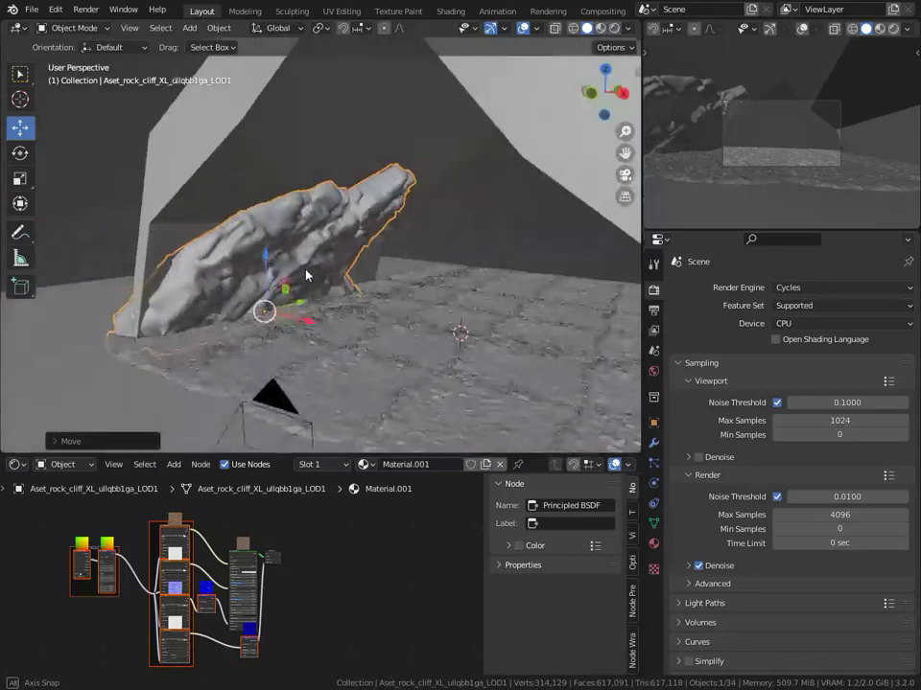
Step: Duplicate the cliff rock, rotate it to lean against the arch, and slide it along X
{"action": "key", "text": "shift+d"}
{"action": "left_click", "coordinate": [388, 237]}
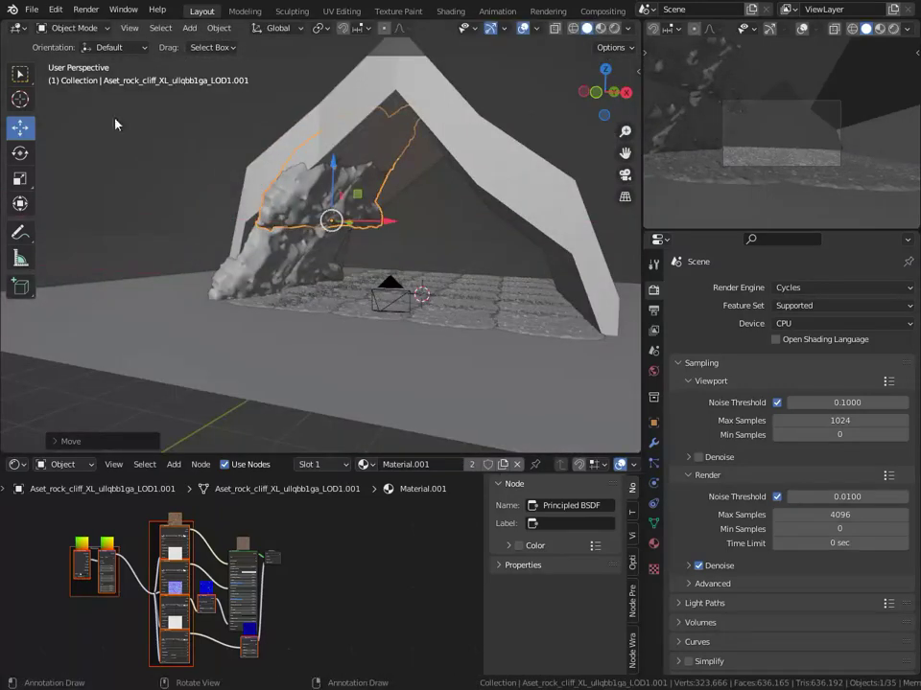
{"action": "left_click", "coordinate": [19, 154]}
{"action": "left_click_drag", "start_coordinate": [329, 173], "coordinate": [273, 153]}
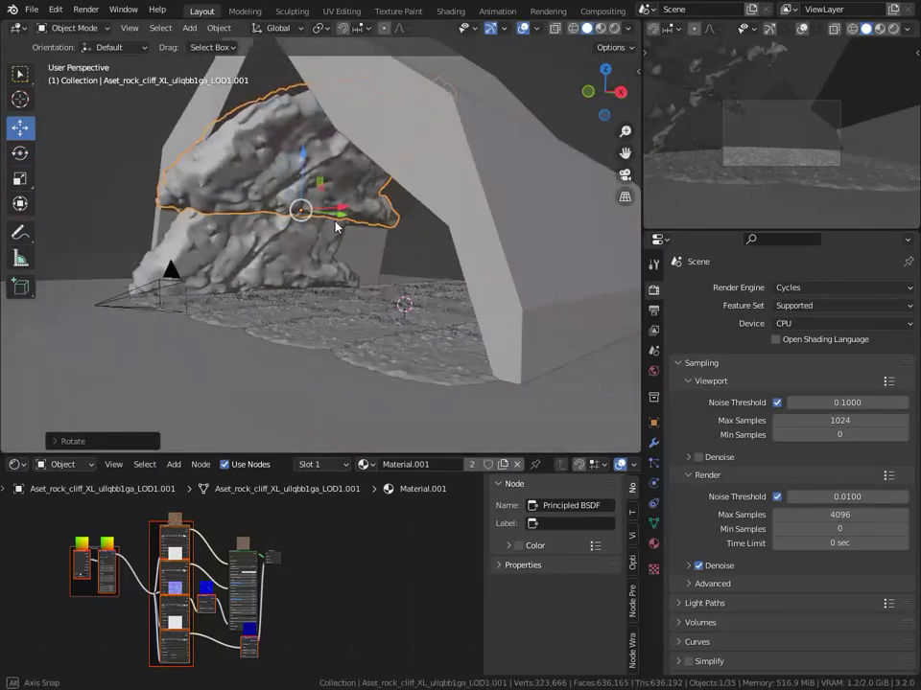
{"action": "mouse_move", "coordinate": [273, 154]}
{"action": "middle_mouse_down"}
{"action": "mouse_move", "coordinate": [350, 237]}
{"action": "mouse_move", "coordinate": [336, 257]}
{"action": "middle_mouse_up"}
{"action": "key", "text": "g"}
{"action": "key", "text": "x"}
{"action": "left_click", "coordinate": [339, 235]}
Step: Duplicate both cliff rocks, mirror them along global X, and move them to the right side
{"action": "left_click", "coordinate": [292, 257], "text": "shift"}
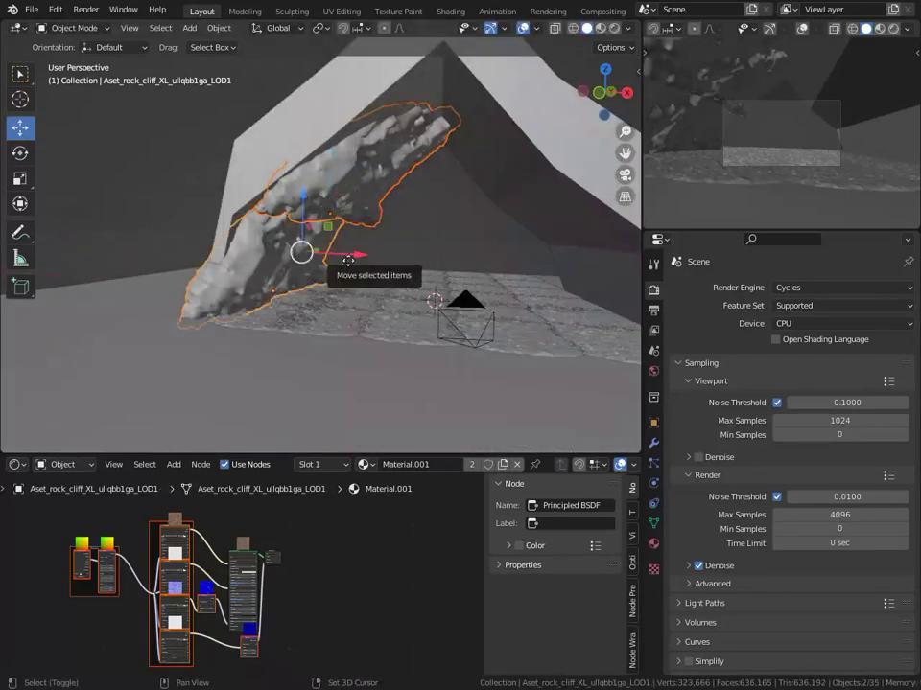
{"action": "key", "text": "shift+d"}
{"action": "left_click", "coordinate": [212, 106]}
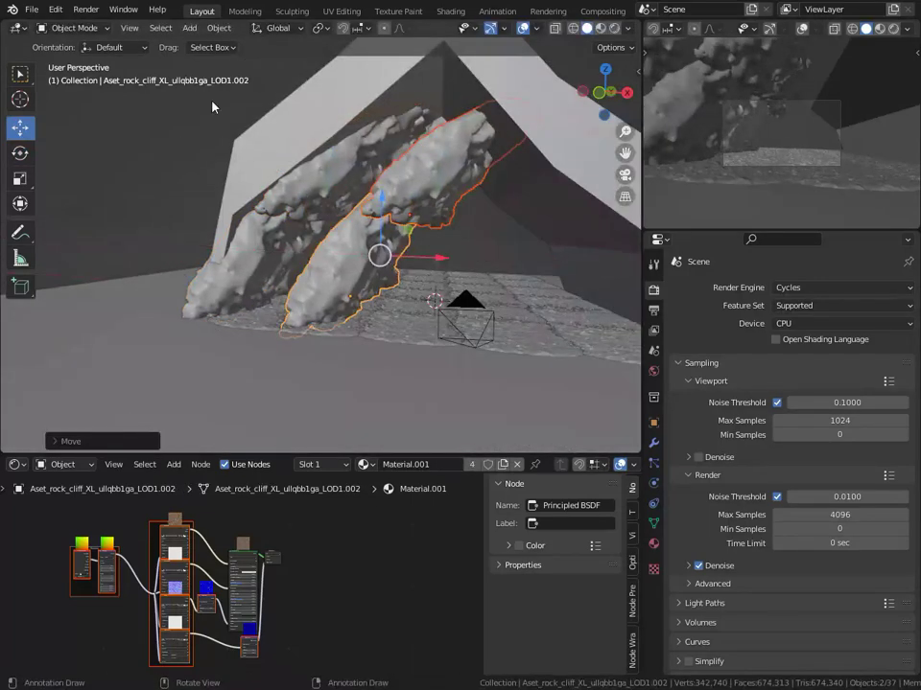
{"action": "left_click", "coordinate": [228, 31]}
{"action": "left_click", "coordinate": [414, 92]}
{"action": "key", "text": "g"}
{"action": "key", "text": "x"}
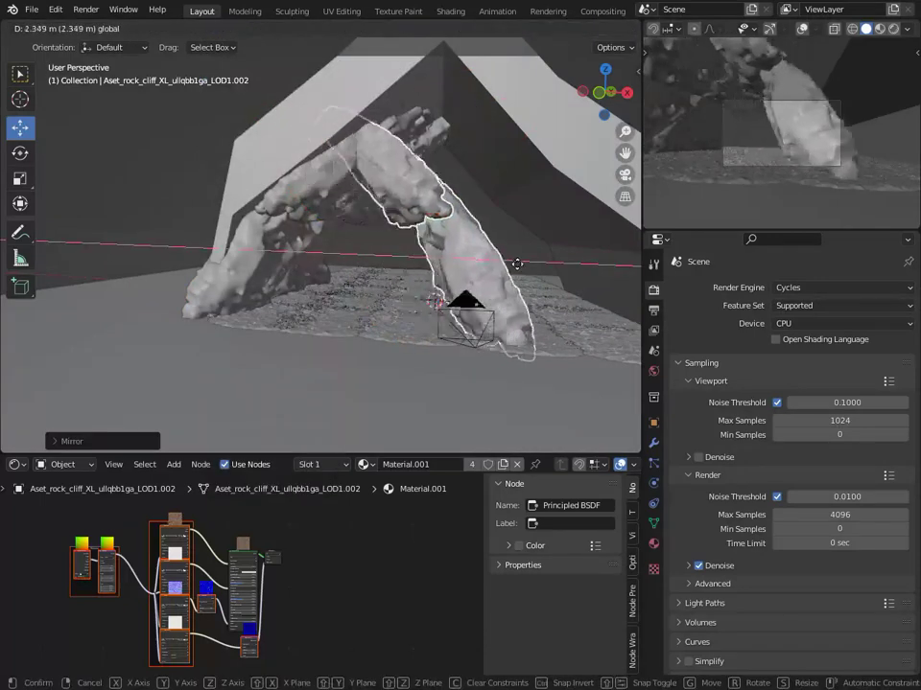
{"action": "left_click", "coordinate": [614, 266]}
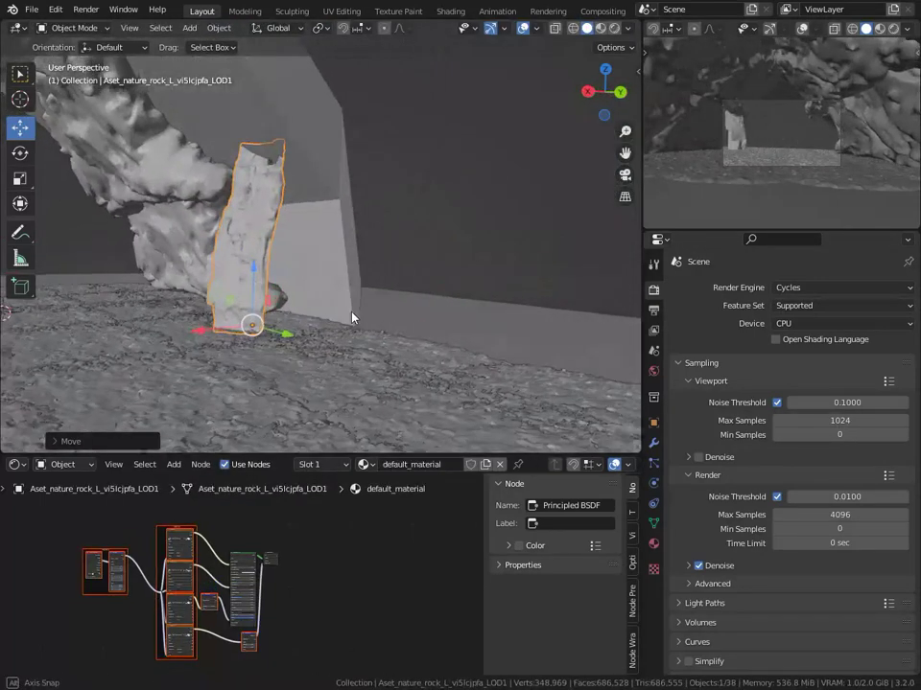
Step: Rotate the nature rock to stand more upright
{"action": "middle_click_drag", "start_coordinate": [352, 317], "coordinate": [97, 239]}
{"action": "left_click", "coordinate": [23, 159]}
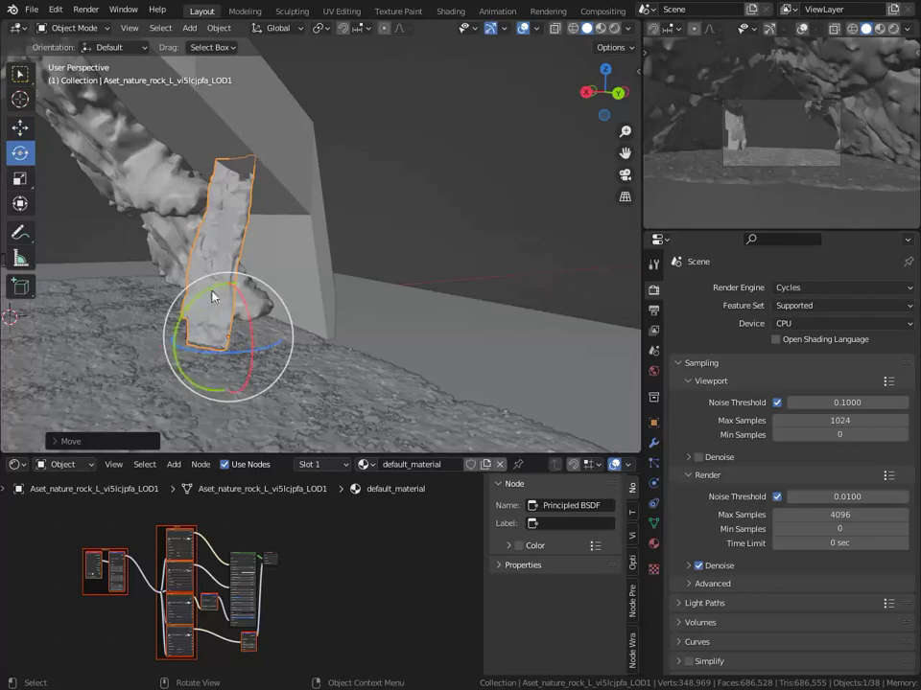
{"action": "mouse_move", "coordinate": [212, 296]}
{"action": "left_mouse_down"}
{"action": "mouse_move", "coordinate": [199, 270]}
{"action": "mouse_move", "coordinate": [189, 301]}
{"action": "left_mouse_up"}
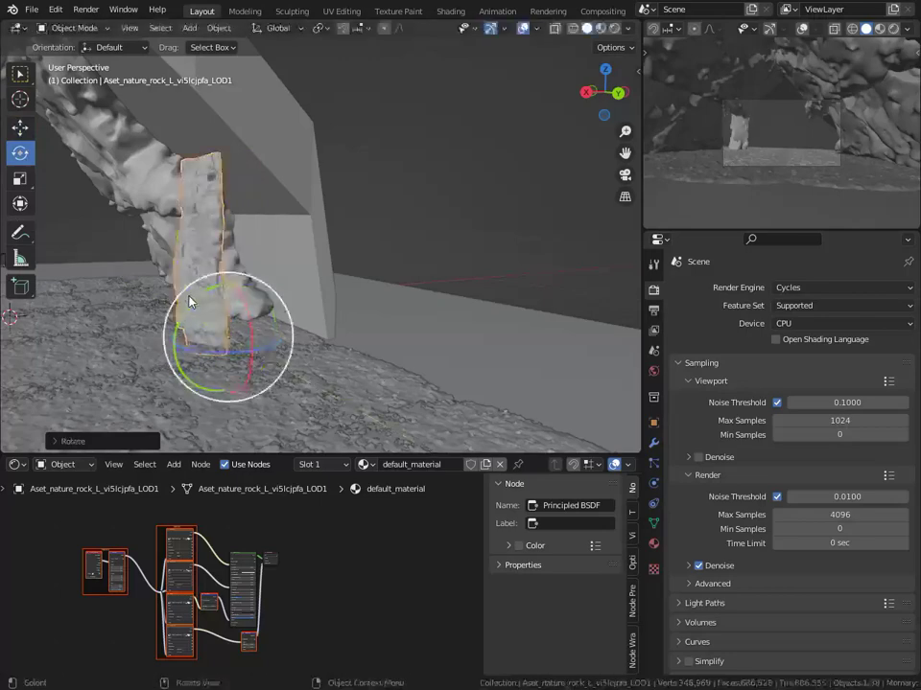
{"action": "left_click", "coordinate": [21, 128]}
{"action": "middle_click_drag", "start_coordinate": [21, 128], "coordinate": [468, 331]}
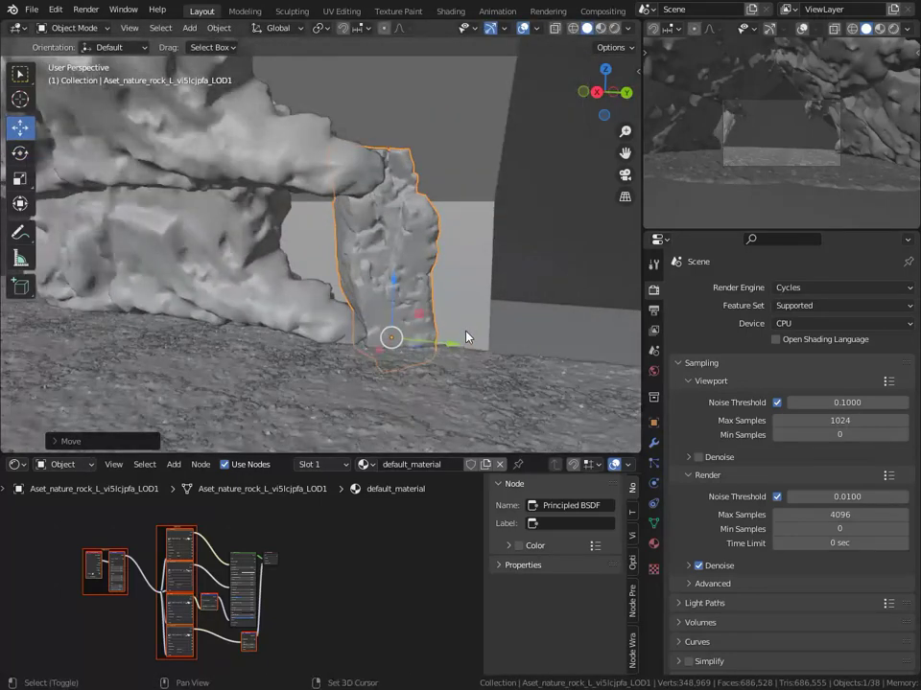
Step: Place two duplicates of the upright rock along the arch's left wall
{"action": "key", "text": "shift+d"}
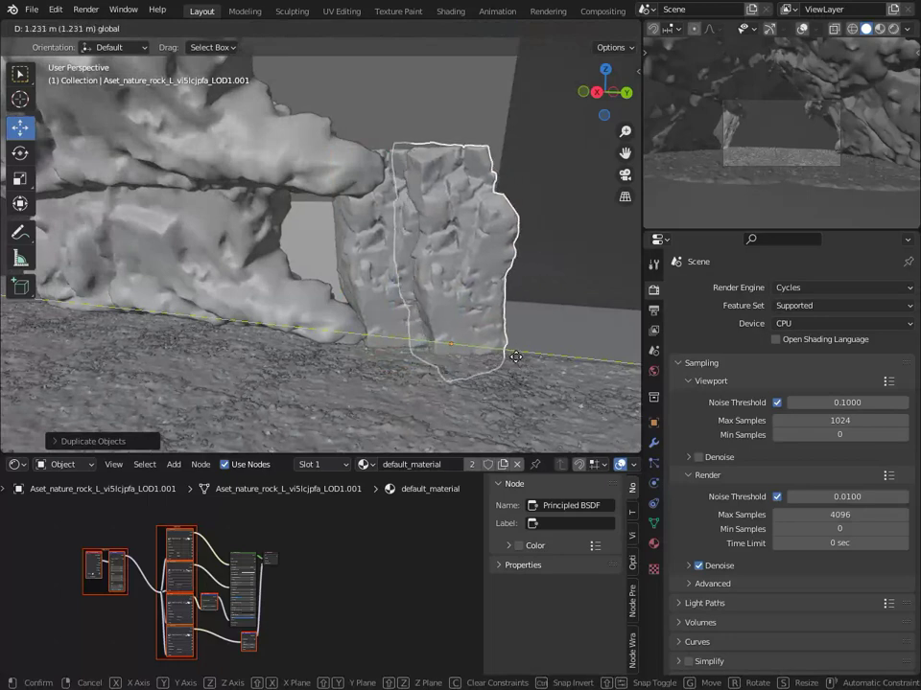
{"action": "left_click", "coordinate": [514, 352]}
{"action": "mouse_move", "coordinate": [464, 268]}
{"action": "middle_mouse_down"}
{"action": "mouse_move", "coordinate": [449, 274]}
{"action": "mouse_move", "coordinate": [362, 253]}
{"action": "middle_mouse_up"}
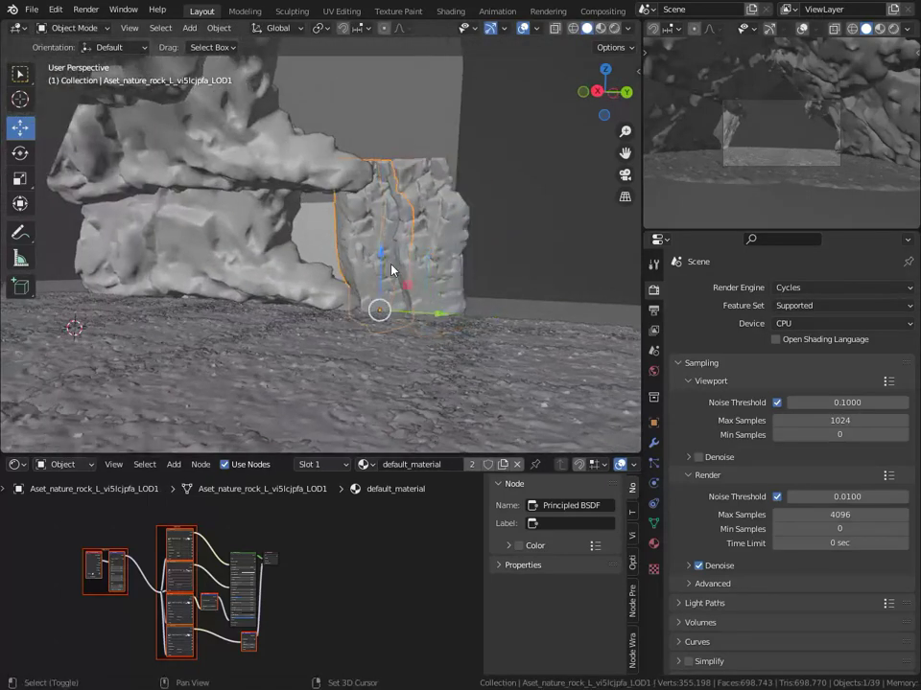
{"action": "key", "text": "shift+d"}
{"action": "key", "text": "Escape"}
{"action": "key", "text": "g"}
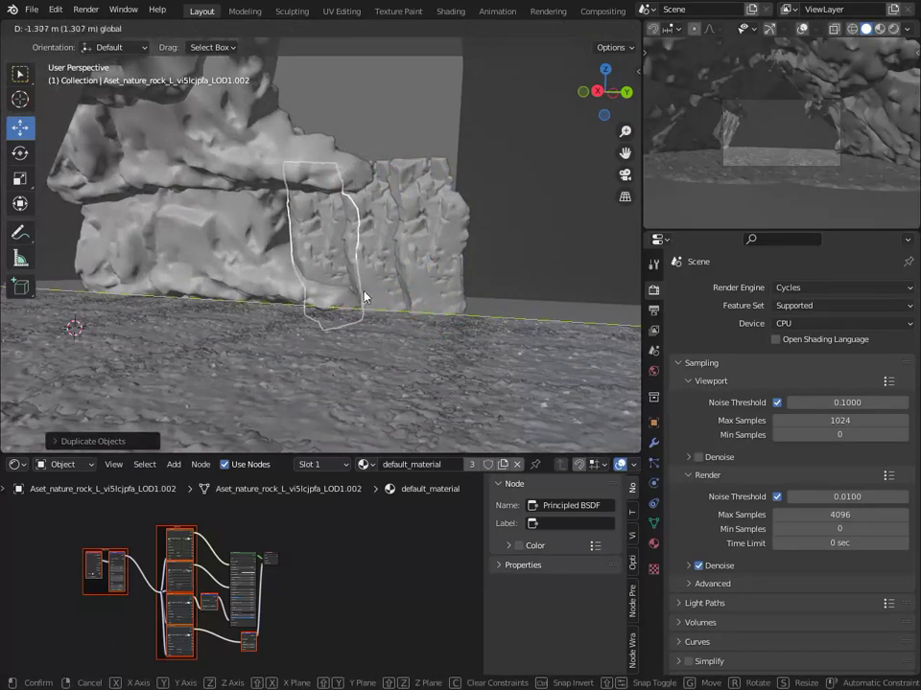
{"action": "left_click", "coordinate": [366, 222]}
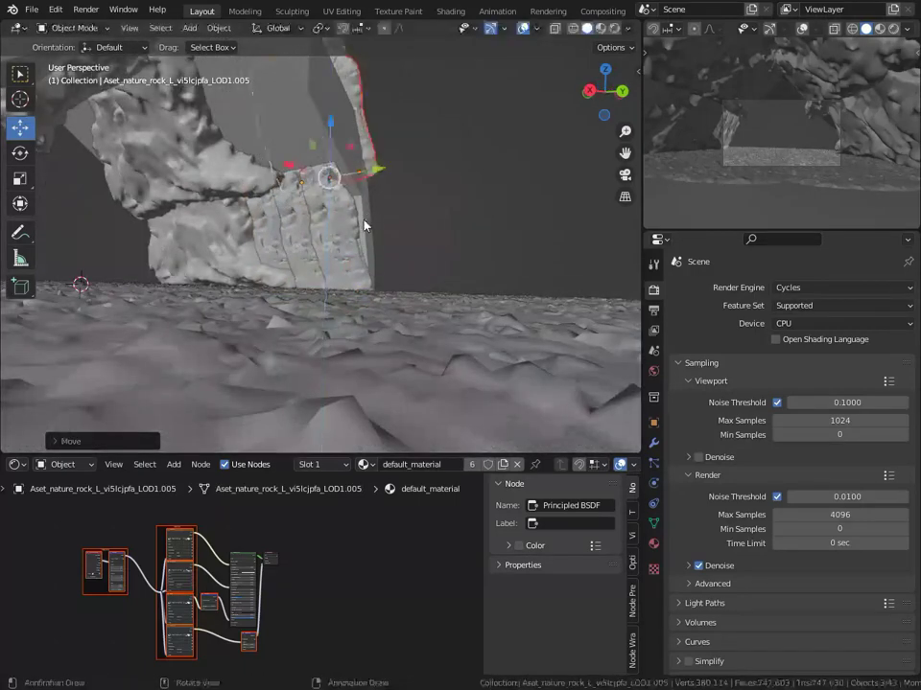
{"action": "middle_click_drag", "start_coordinate": [366, 222], "coordinate": [304, 197]}
{"action": "left_click_drag", "start_coordinate": [252, 198], "coordinate": [219, 209]}
{"action": "left_click", "coordinate": [219, 209]}
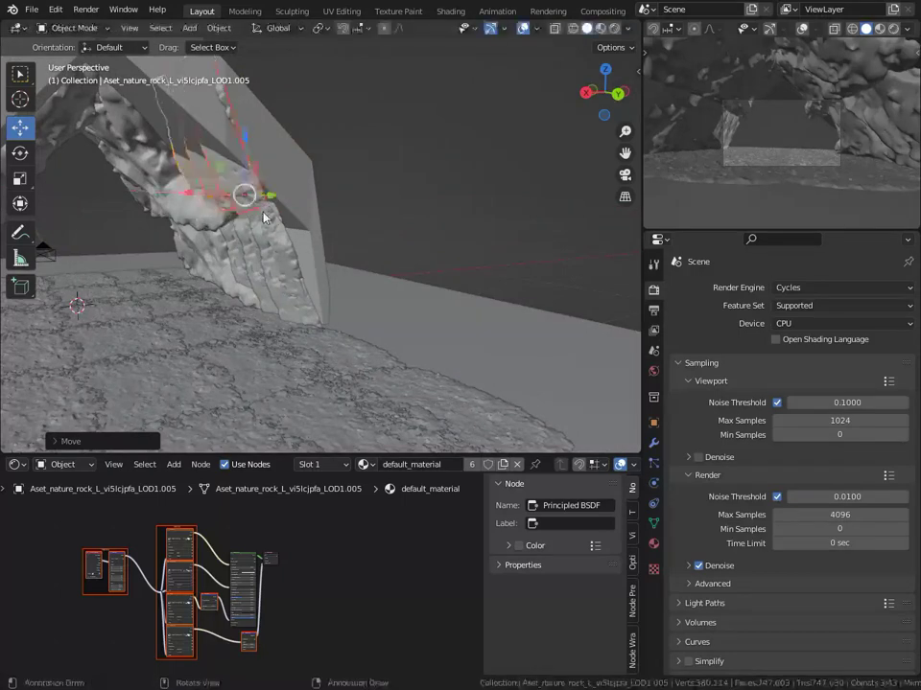
Step: Add another rock copy further up the roof slope, sliding copies along X
{"action": "middle_click_drag", "start_coordinate": [218, 210], "coordinate": [207, 156]}
{"action": "left_click_drag", "start_coordinate": [201, 187], "coordinate": [220, 195]}
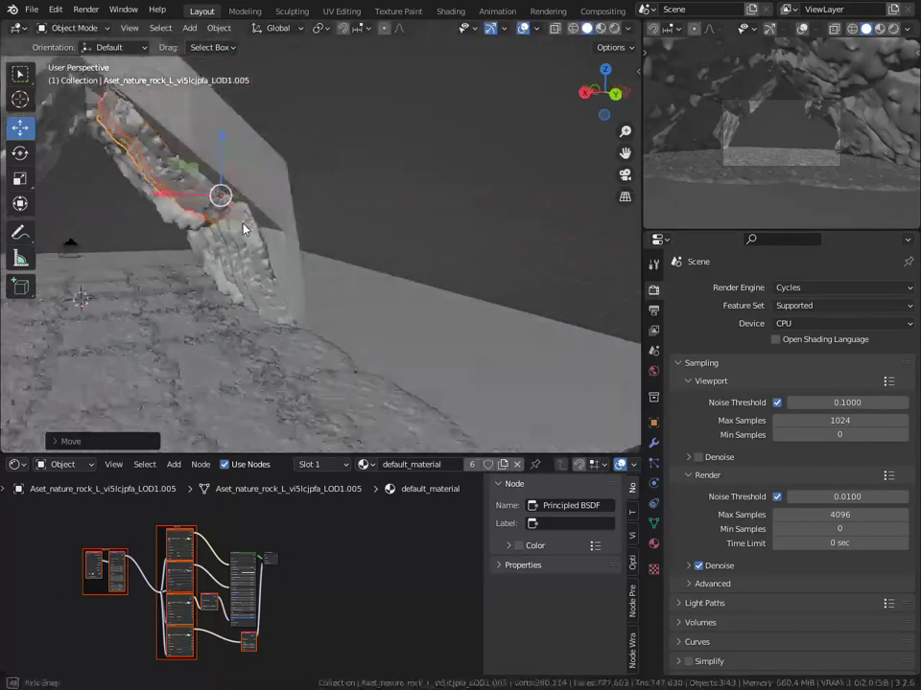
{"action": "mouse_move", "coordinate": [220, 195]}
{"action": "middle_mouse_down"}
{"action": "mouse_move", "coordinate": [281, 224]}
{"action": "mouse_move", "coordinate": [246, 281]}
{"action": "middle_mouse_up"}
{"action": "key", "text": "shift+d"}
{"action": "key", "text": "g"}
{"action": "key", "text": "x"}
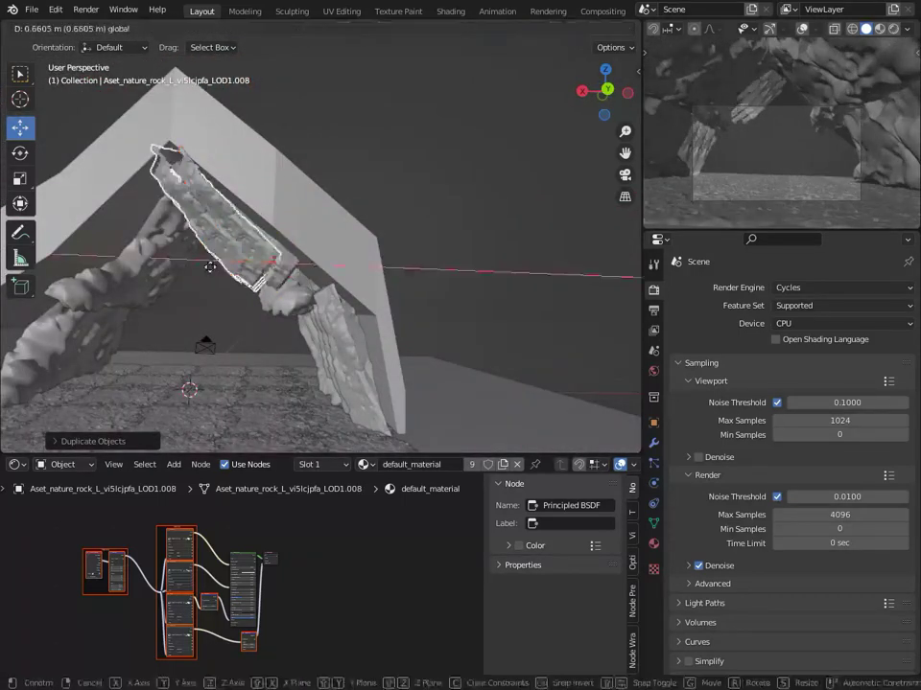
{"action": "left_click", "coordinate": [196, 262]}
{"action": "mouse_move", "coordinate": [226, 115]}
{"action": "middle_mouse_down"}
{"action": "mouse_move", "coordinate": [253, 178]}
{"action": "mouse_move", "coordinate": [338, 243]}
{"action": "middle_mouse_up"}
Step: Mirror a rock along X onto the left slope, slide it sideways, and select two ridge slabs
{"action": "left_click", "coordinate": [227, 31]}
{"action": "mouse_move", "coordinate": [236, 72]}
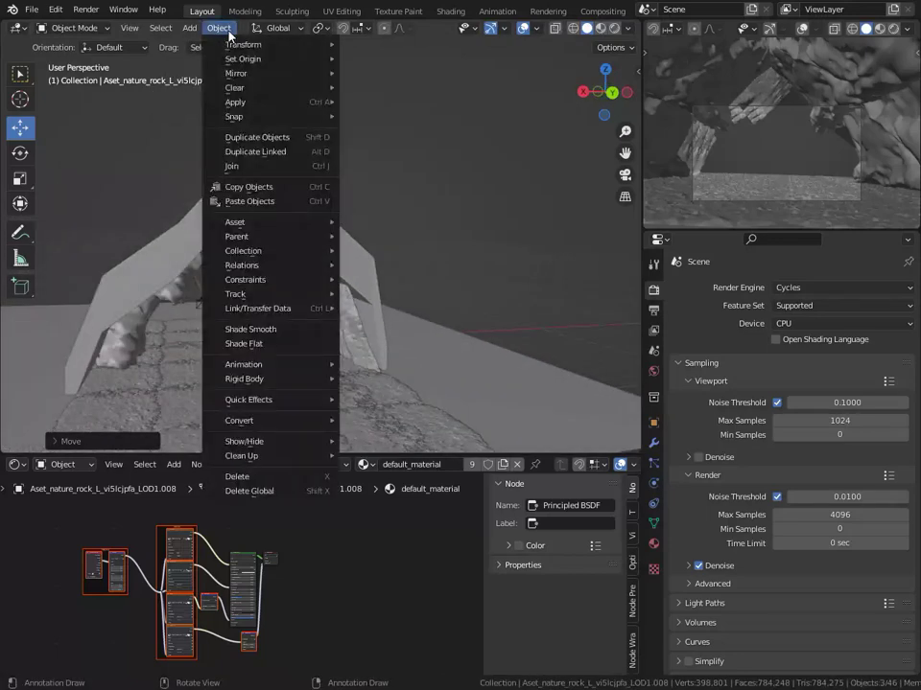
{"action": "left_click", "coordinate": [386, 96]}
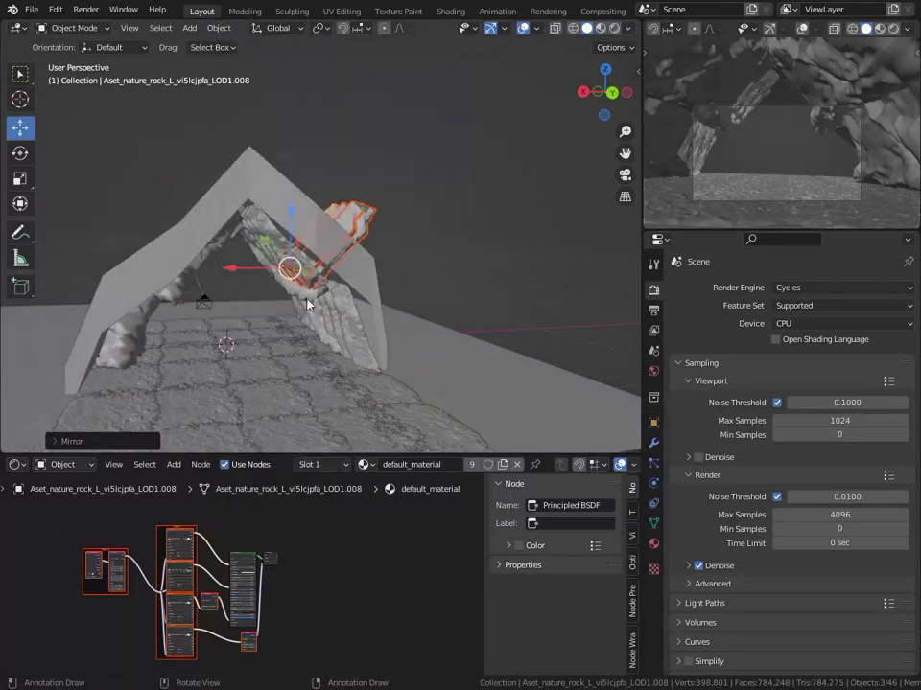
{"action": "left_click_drag", "start_coordinate": [249, 271], "coordinate": [137, 272]}
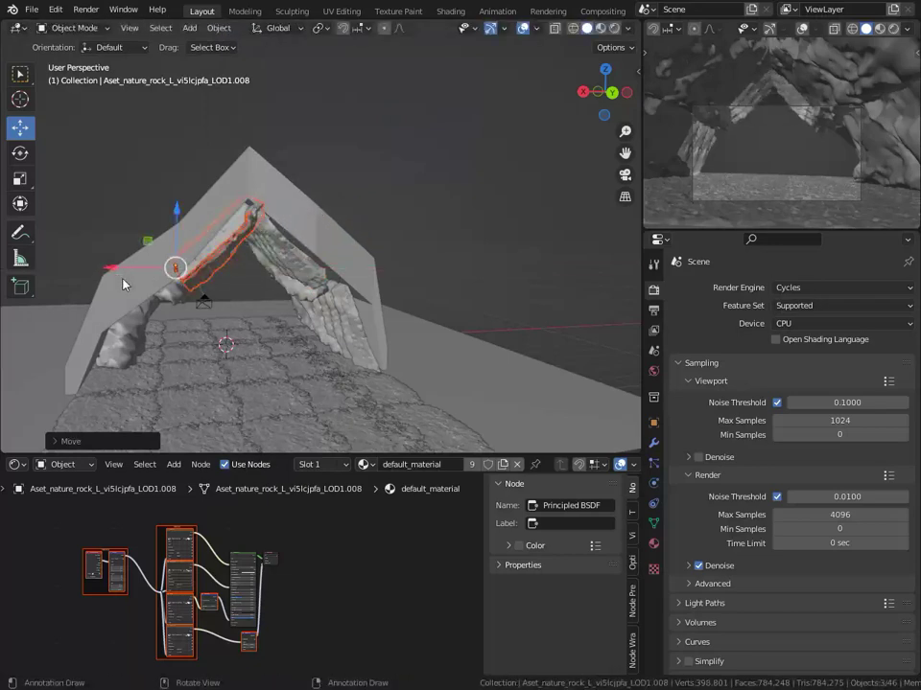
{"action": "scroll", "coordinate": [141, 278], "scroll_direction": "up", "scroll_amount": 3}
{"action": "middle_click_drag", "start_coordinate": [134, 181], "coordinate": [172, 268]}
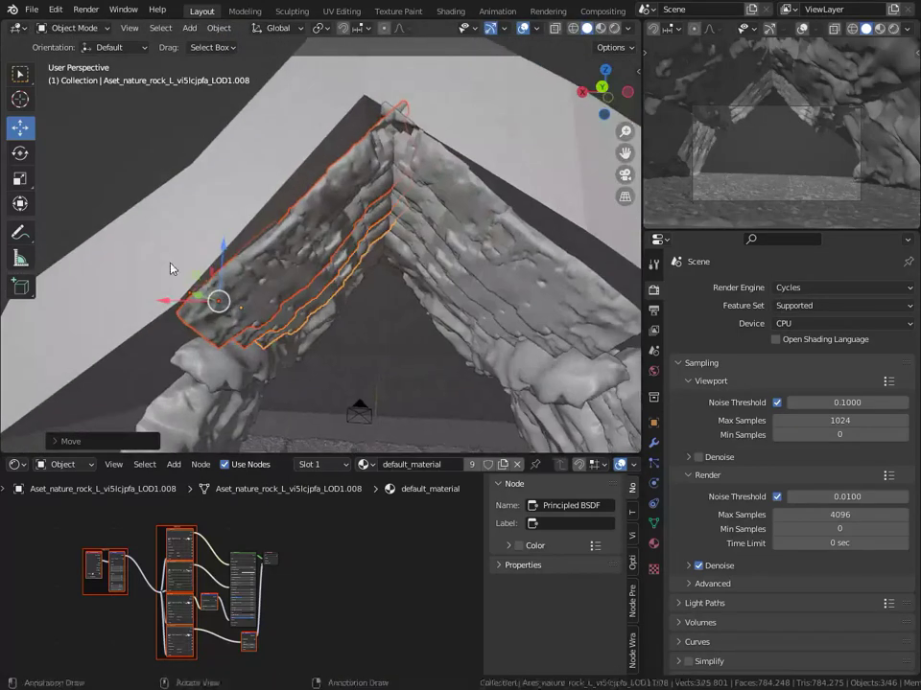
{"action": "left_click_drag", "start_coordinate": [175, 304], "coordinate": [284, 275]}
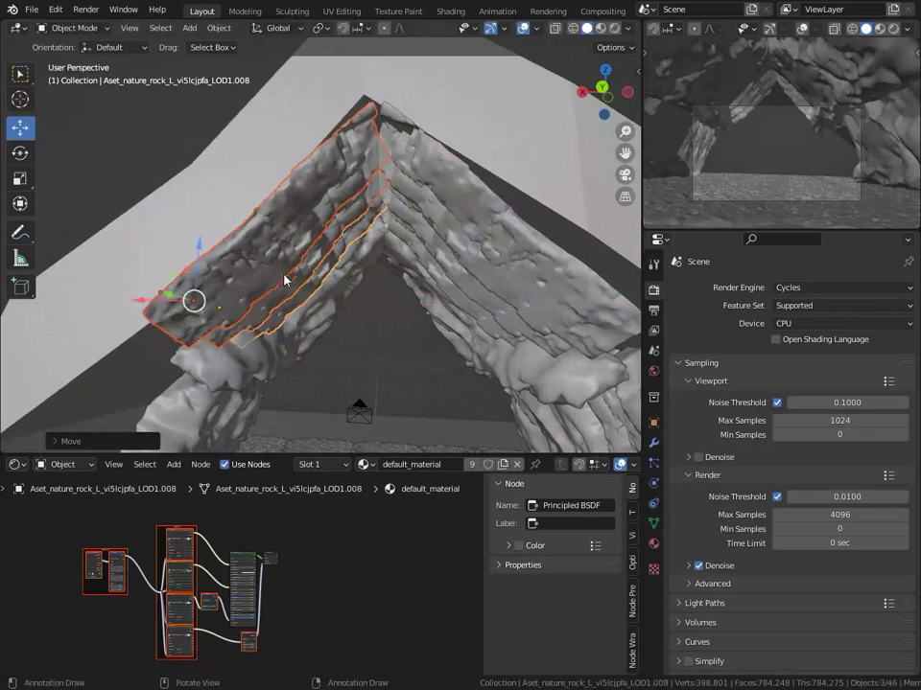
{"action": "mouse_move", "coordinate": [283, 275]}
{"action": "middle_mouse_down"}
{"action": "mouse_move", "coordinate": [269, 246]}
{"action": "mouse_move", "coordinate": [477, 164]}
{"action": "mouse_move", "coordinate": [469, 216]}
{"action": "mouse_move", "coordinate": [498, 334]}
{"action": "mouse_move", "coordinate": [335, 288]}
{"action": "middle_mouse_up"}
{"action": "left_click", "coordinate": [485, 201]}
{"action": "left_click", "coordinate": [498, 334], "text": "shift"}
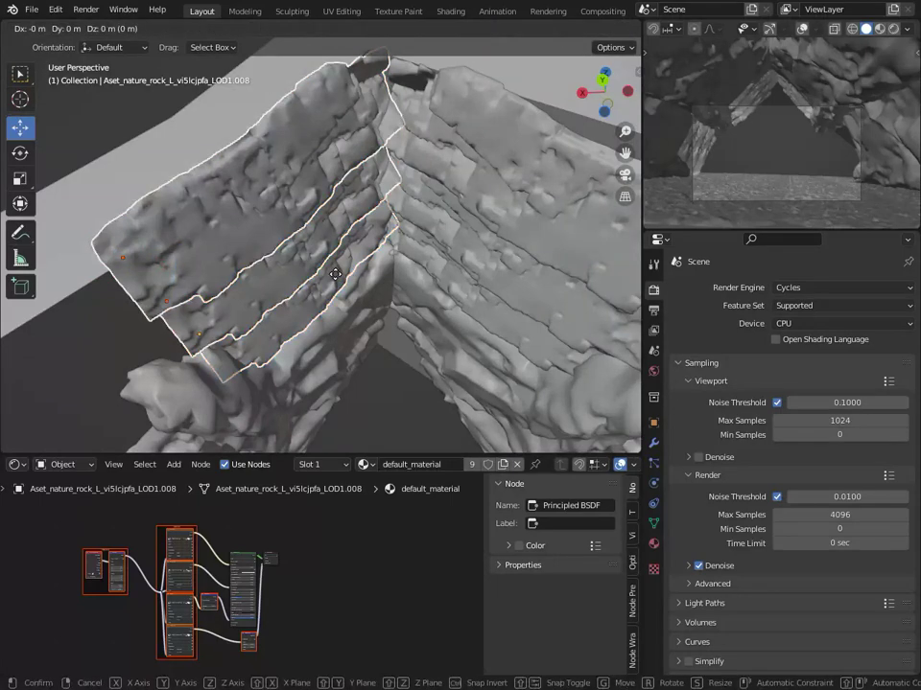
Step: Raise the ridge rocks vertically and slide the small rock along X
{"action": "key", "text": "g"}
{"action": "key", "text": "z"}
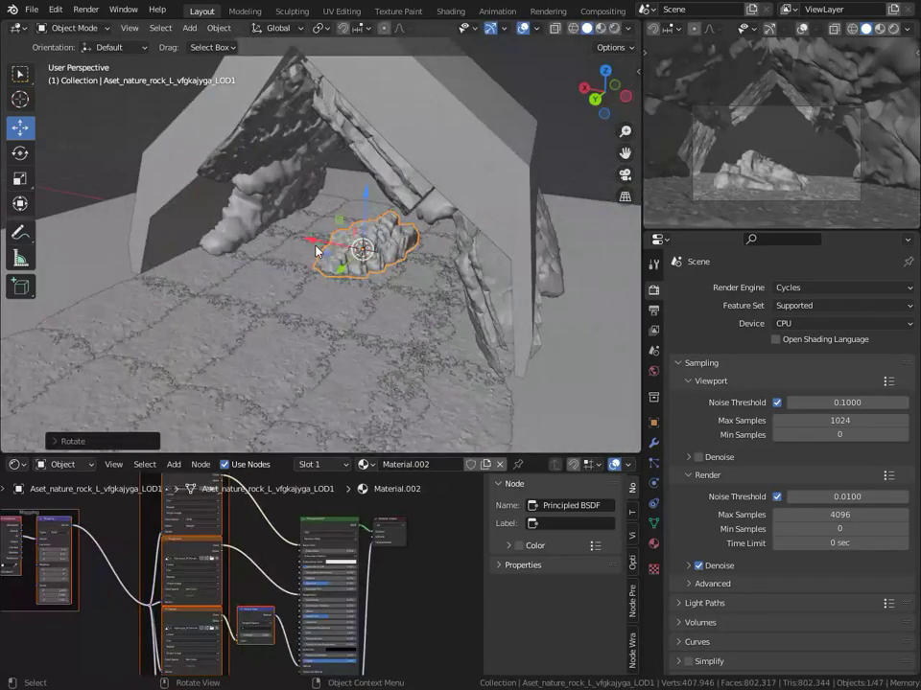
{"action": "key", "text": "g"}
{"action": "key", "text": "x"}
{"action": "left_click", "coordinate": [241, 225]}
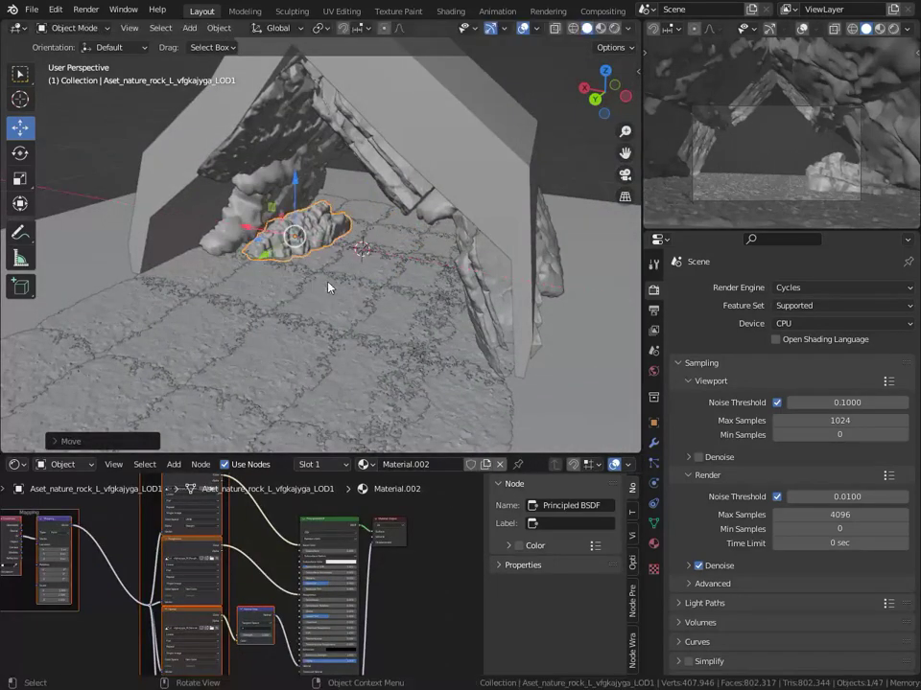
{"action": "mouse_move", "coordinate": [329, 286]}
{"action": "middle_mouse_down"}
{"action": "mouse_move", "coordinate": [366, 288]}
{"action": "mouse_move", "coordinate": [443, 257]}
{"action": "mouse_move", "coordinate": [509, 353]}
{"action": "middle_mouse_up"}
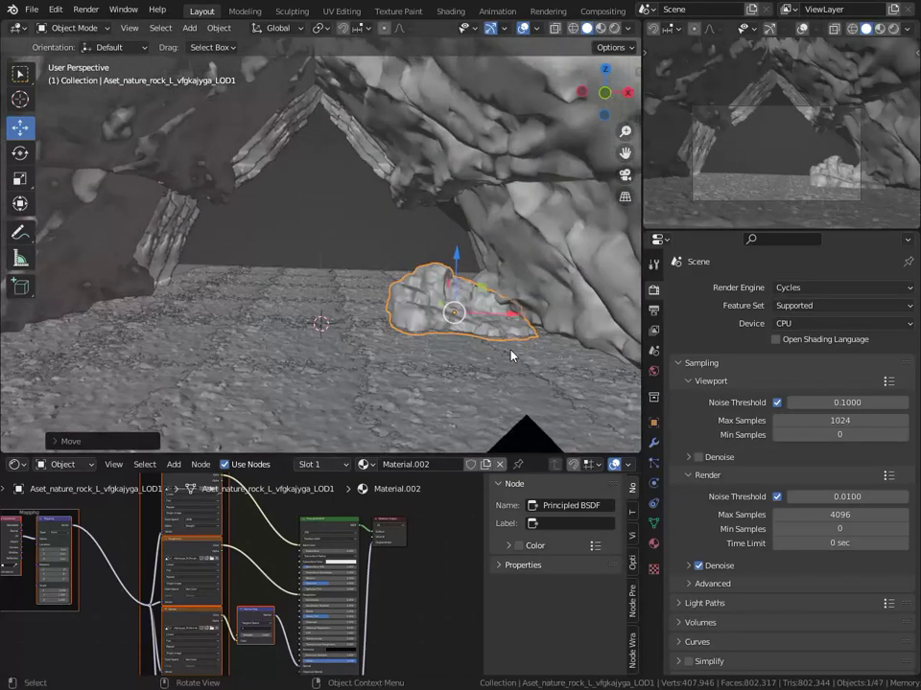
{"action": "mouse_move", "coordinate": [416, 377]}
{"action": "middle_mouse_down"}
{"action": "mouse_move", "coordinate": [477, 380]}
{"action": "mouse_move", "coordinate": [481, 388]}
{"action": "mouse_move", "coordinate": [412, 335]}
{"action": "mouse_move", "coordinate": [484, 367]}
{"action": "middle_mouse_up"}
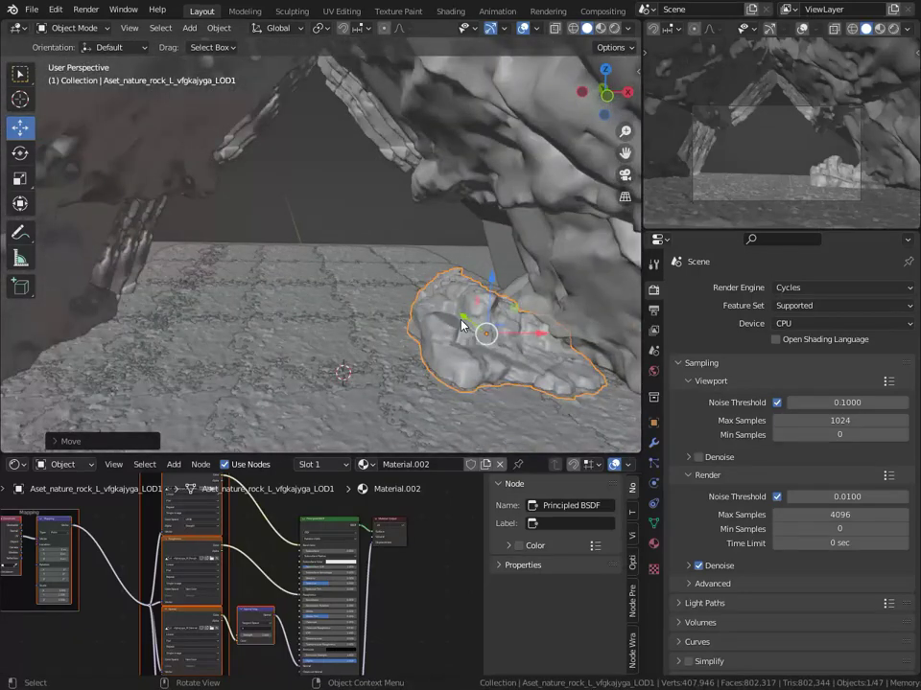
Step: Push the small rock along Y toward the cave wall, then shift it along X
{"action": "key", "text": "g"}
{"action": "key", "text": "y"}
{"action": "left_click", "coordinate": [494, 295]}
{"action": "key", "text": "g"}
{"action": "key", "text": "x"}
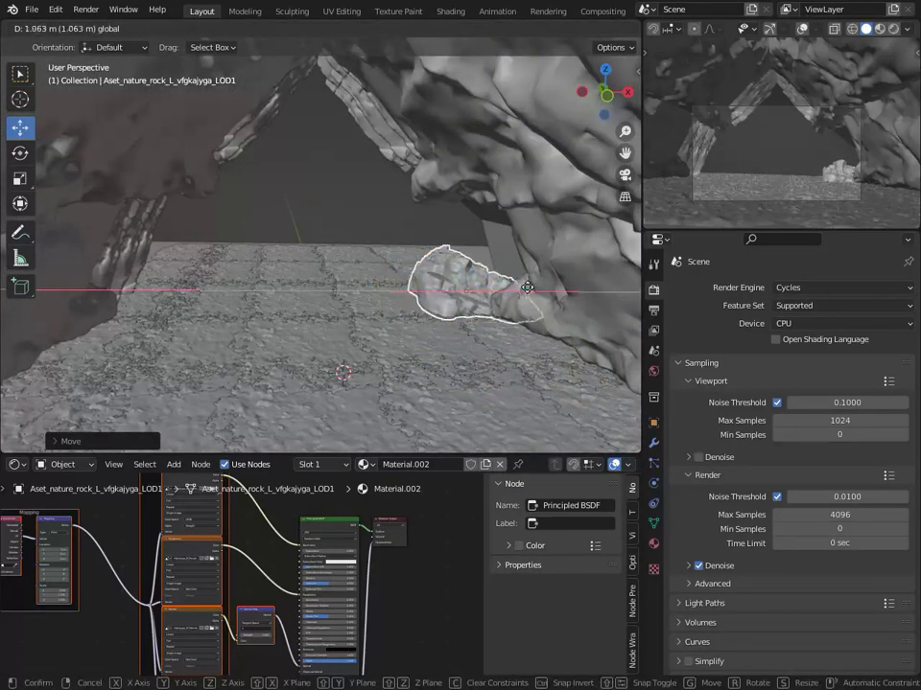
{"action": "left_click", "coordinate": [535, 299]}
{"action": "mouse_move", "coordinate": [535, 298]}
{"action": "middle_mouse_down"}
{"action": "mouse_move", "coordinate": [563, 296]}
{"action": "mouse_move", "coordinate": [232, 270]}
{"action": "mouse_move", "coordinate": [246, 273]}
{"action": "middle_mouse_up"}
Step: Rotate the tall rock slab around Z and move it along the arch's side
{"action": "key", "text": "r"}
{"action": "key", "text": "z"}
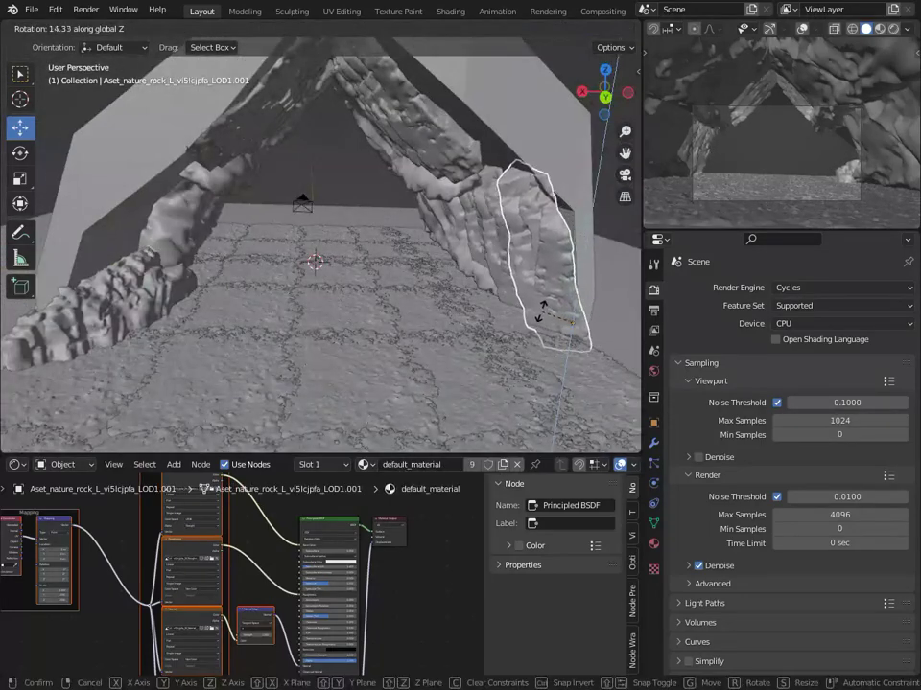
{"action": "left_click", "coordinate": [547, 317]}
{"action": "mouse_move", "coordinate": [544, 318]}
{"action": "middle_mouse_down"}
{"action": "mouse_move", "coordinate": [509, 318]}
{"action": "mouse_move", "coordinate": [557, 315]}
{"action": "middle_mouse_up"}
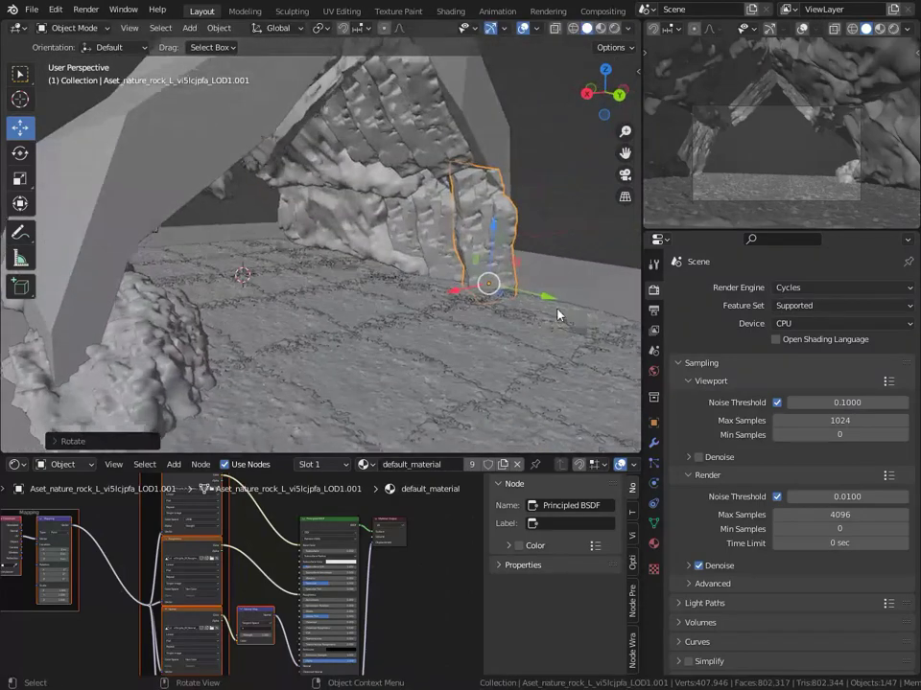
{"action": "key", "text": "g"}
{"action": "left_click", "coordinate": [469, 293]}
{"action": "middle_click_drag", "start_coordinate": [469, 292], "coordinate": [383, 309]}
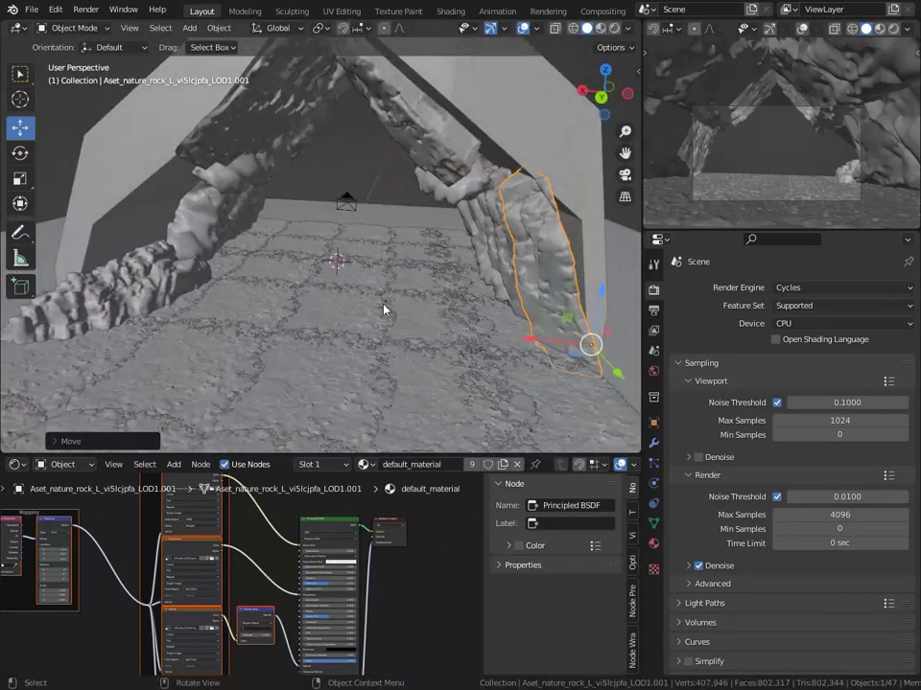
Step: Nudge the small rock into its final spot against the right leg and frame it
{"action": "key", "text": "g"}
{"action": "key", "text": "x"}
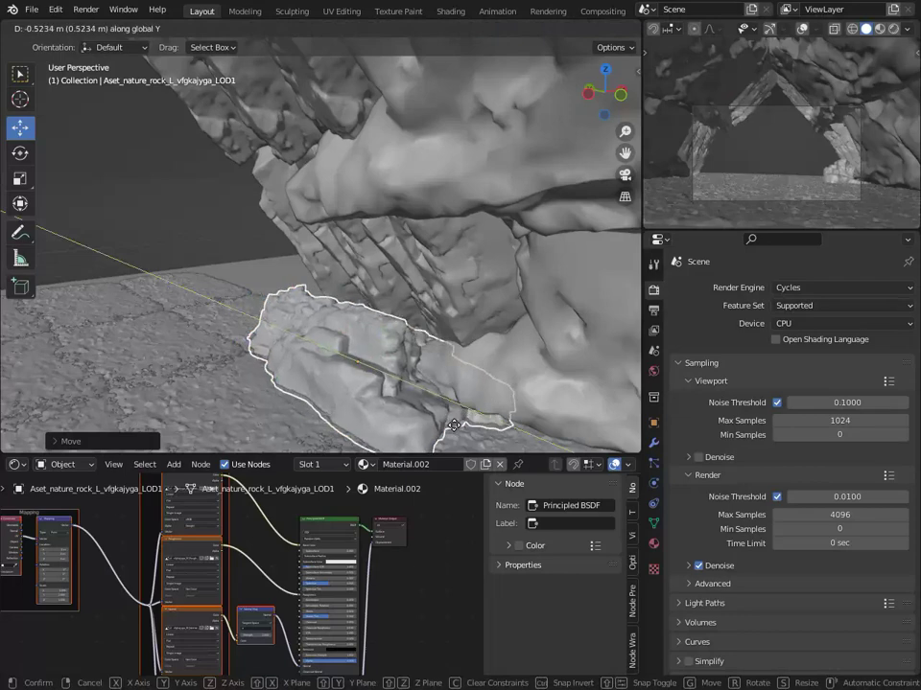
{"action": "left_click", "coordinate": [449, 428]}
{"action": "key", "text": "KP_Decimal"}
{"action": "scroll", "coordinate": [259, 364], "scroll_direction": "down", "scroll_amount": 5}
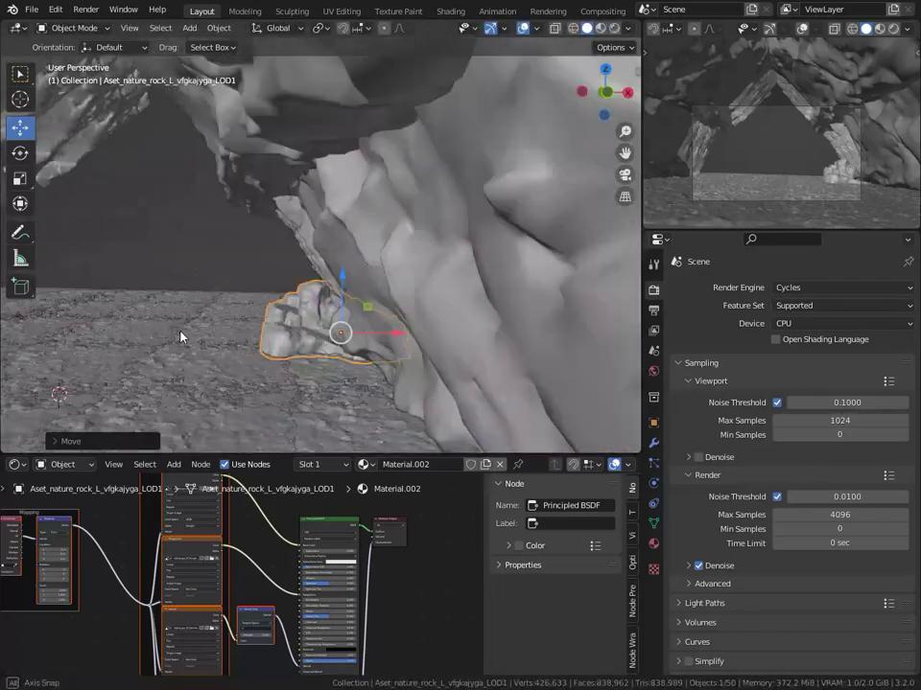
{"action": "scroll", "coordinate": [249, 345], "scroll_direction": "down", "scroll_amount": 5}
{"action": "middle_click_drag", "start_coordinate": [251, 339], "coordinate": [284, 354]}
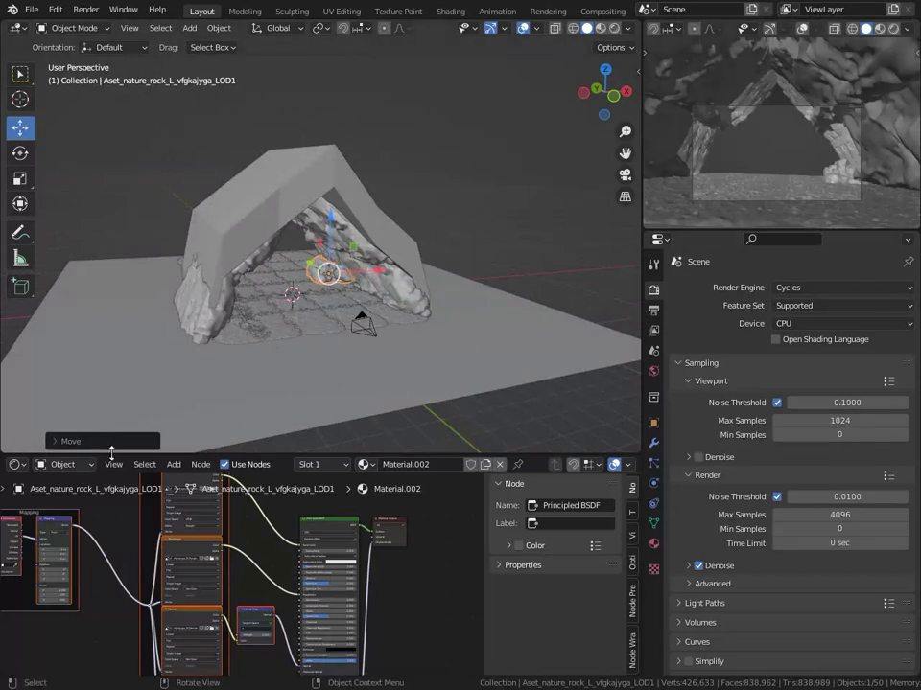
Step: Show the World nodes in an enlarged editor and add a mapped environment texture to Background
{"action": "left_click_drag", "start_coordinate": [111, 453], "coordinate": [64, 331]}
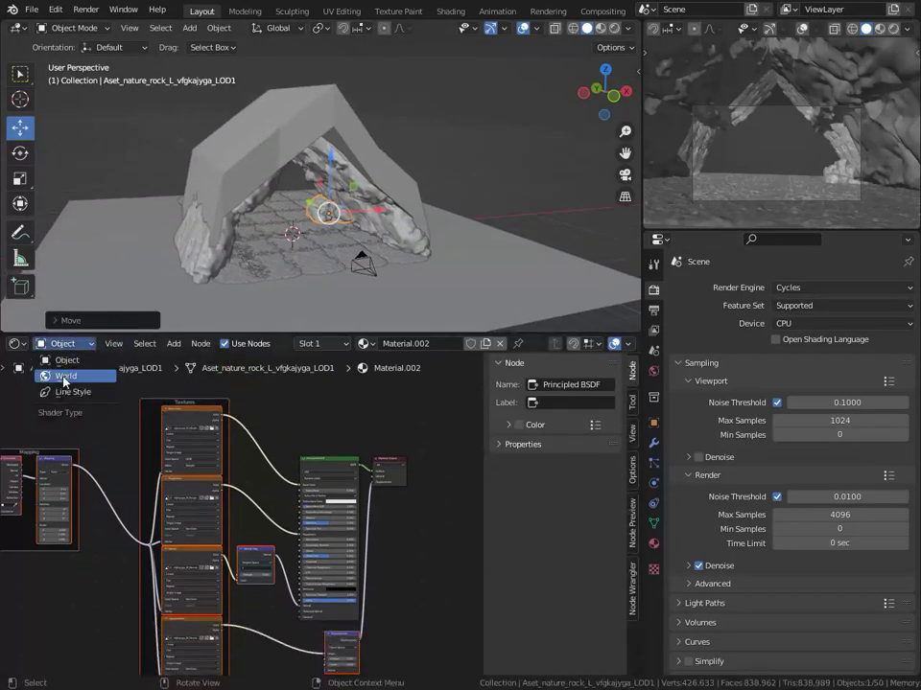
{"action": "left_click", "coordinate": [64, 378]}
{"action": "scroll", "coordinate": [288, 484], "scroll_direction": "up", "scroll_amount": 1}
{"action": "scroll", "coordinate": [240, 509], "scroll_direction": "up", "scroll_amount": 1}
{"action": "scroll", "coordinate": [202, 498], "scroll_direction": "up", "scroll_amount": 3}
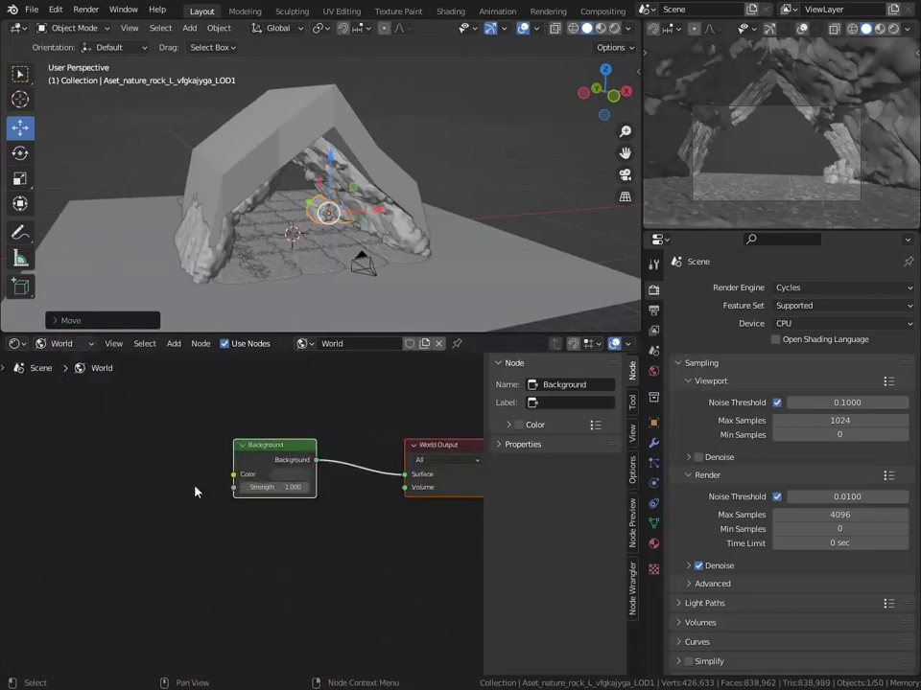
{"action": "middle_click_drag", "start_coordinate": [194, 492], "coordinate": [207, 536]}
{"action": "key", "text": "shift+a"}
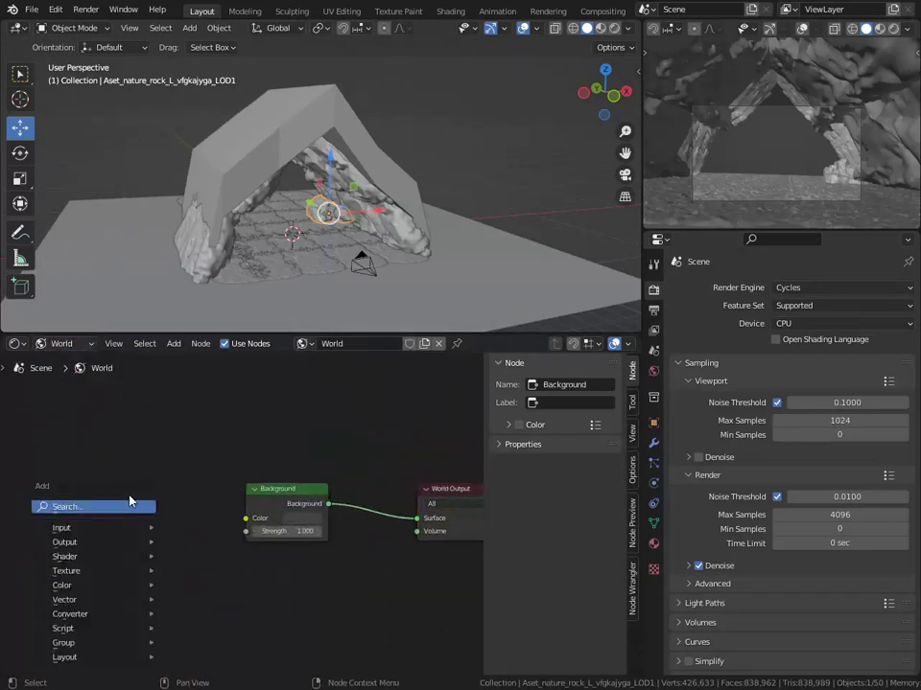
{"action": "left_click", "coordinate": [129, 507]}
{"action": "type", "text": "s"}
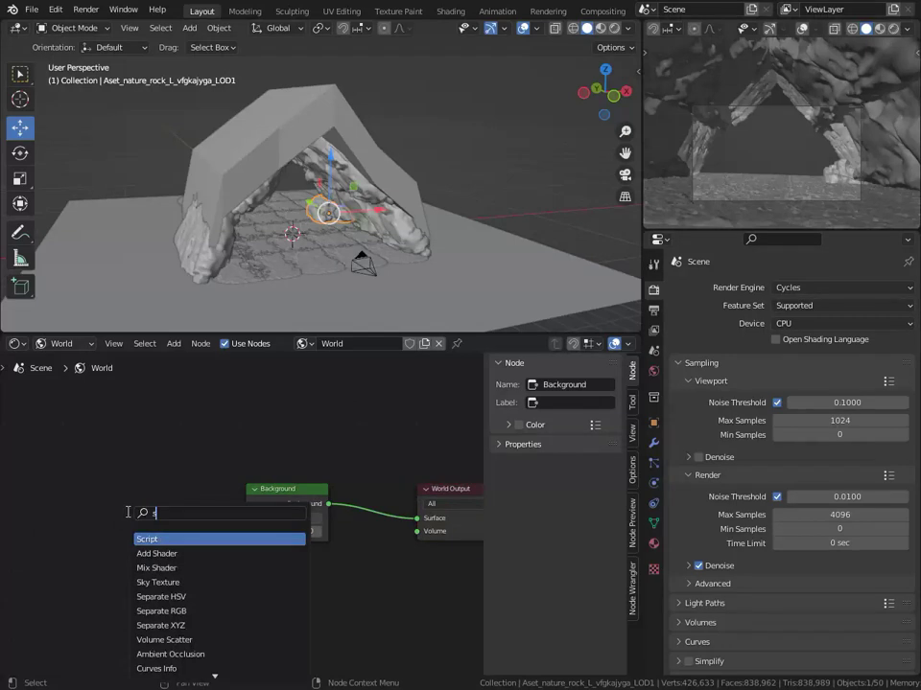
{"action": "key", "text": "Escape"}
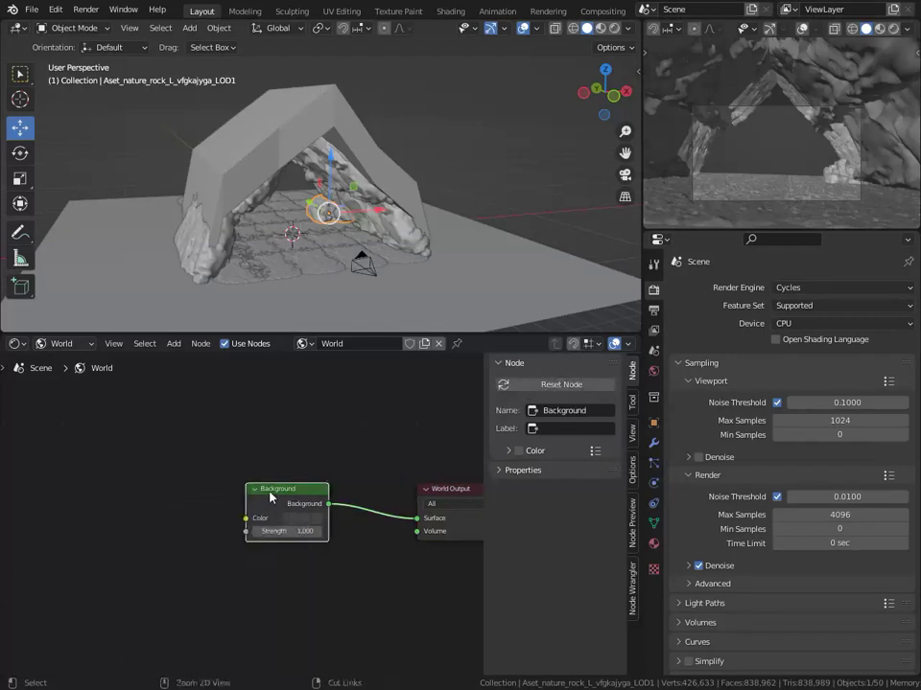
{"action": "key", "text": "ctrl+t"}
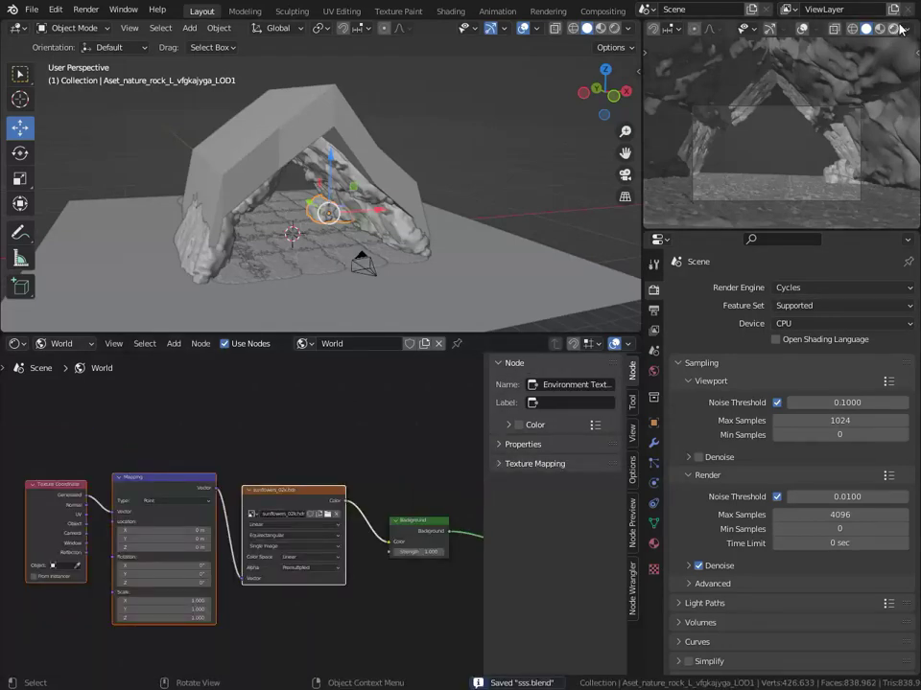
Step: Enable Rendered viewport shading, Render Region, viewport denoising and 16 max viewport samples
{"action": "left_click", "coordinate": [897, 27]}
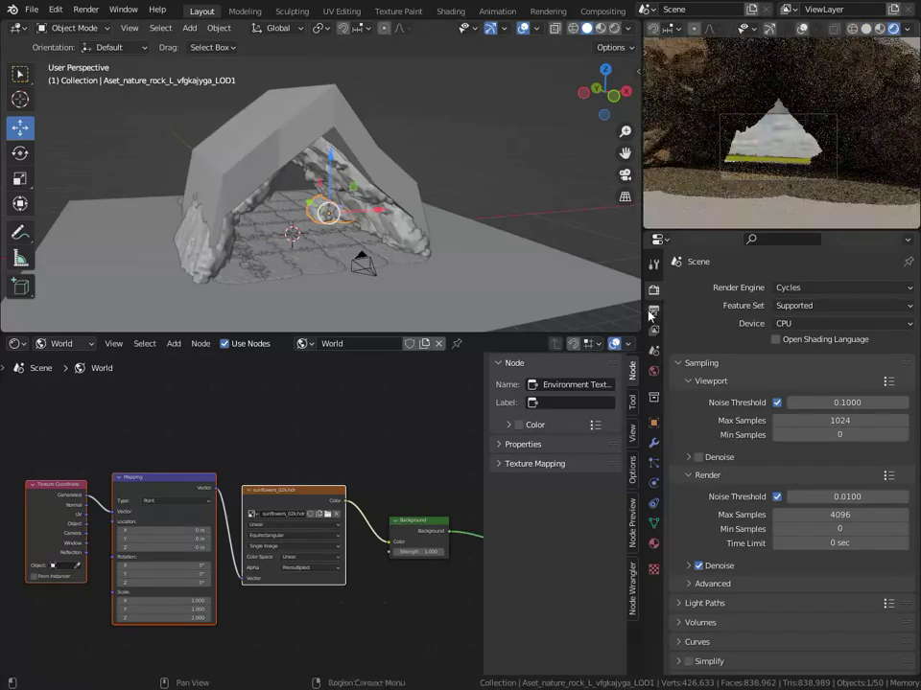
{"action": "key", "text": "ctrl+Tab"}
{"action": "left_click", "coordinate": [776, 388]}
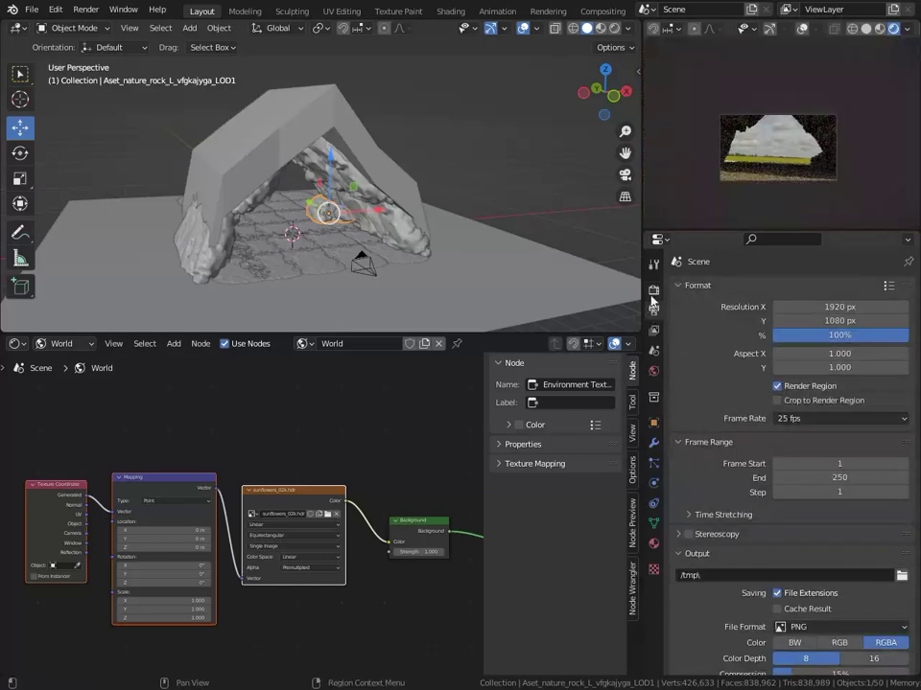
{"action": "key", "text": "ctrl+shift+Tab"}
{"action": "left_click", "coordinate": [699, 459]}
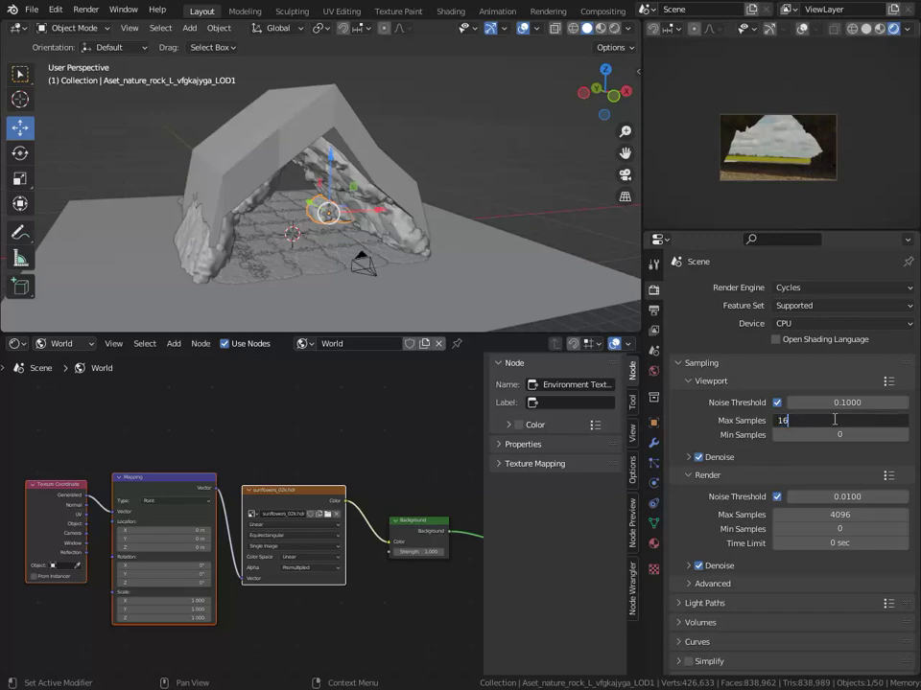
{"action": "key", "text": "Return"}
Step: Duplicate a cliff rock and place the copy beside the arch
{"action": "left_click", "coordinate": [238, 233]}
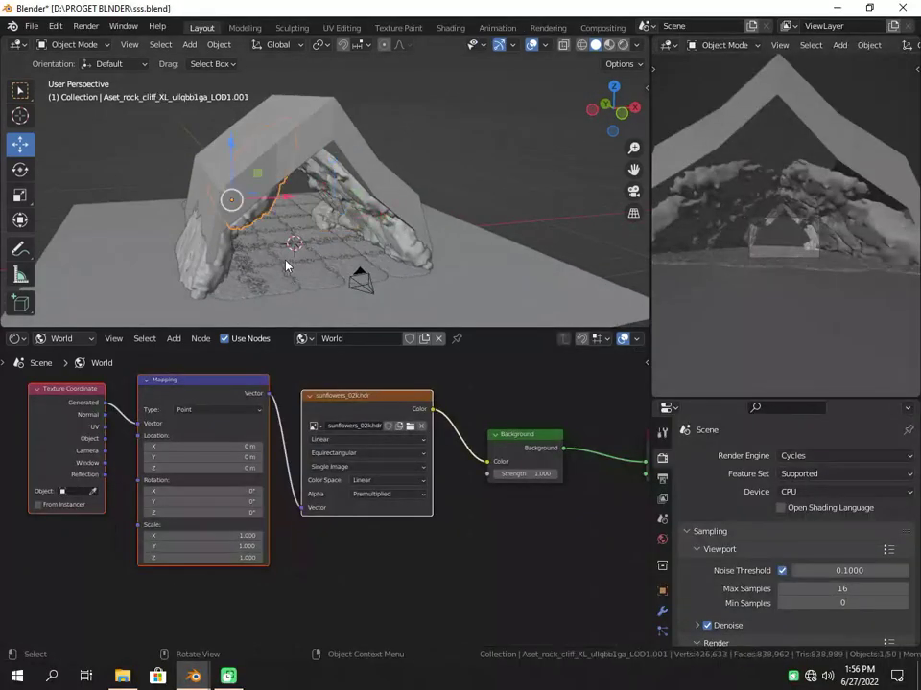
{"action": "mouse_move", "coordinate": [288, 262]}
{"action": "middle_mouse_down"}
{"action": "mouse_move", "coordinate": [220, 244]}
{"action": "mouse_move", "coordinate": [305, 281]}
{"action": "middle_mouse_up"}
{"action": "left_click", "coordinate": [305, 281]}
{"action": "key", "text": "shift+d"}
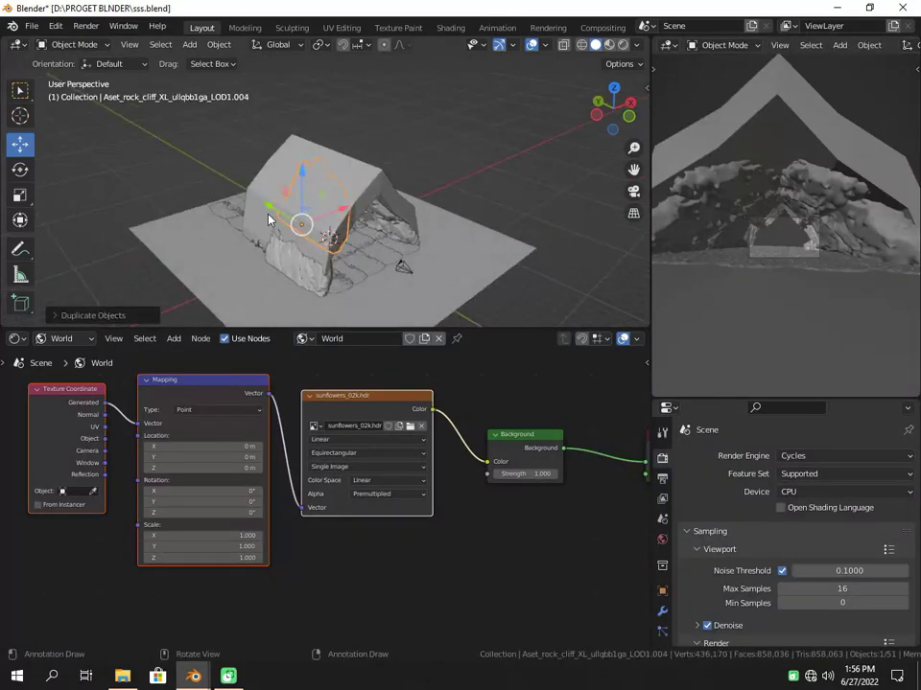
{"action": "left_click", "coordinate": [328, 279]}
{"action": "middle_click_drag", "start_coordinate": [413, 267], "coordinate": [329, 272]}
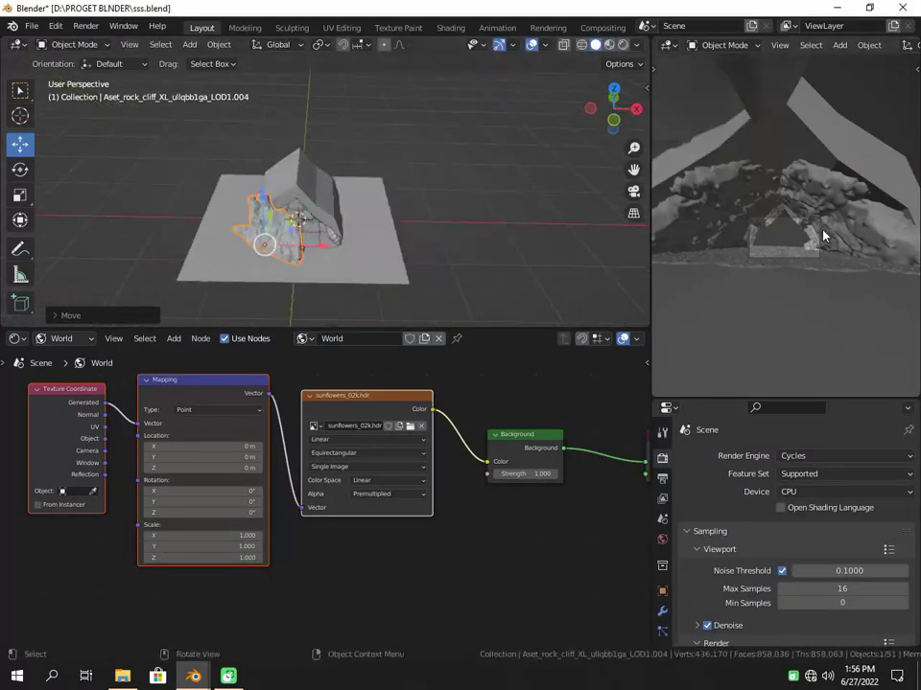
{"action": "scroll", "coordinate": [783, 285], "scroll_direction": "up", "scroll_amount": 4}
{"action": "scroll", "coordinate": [428, 317], "scroll_direction": "up", "scroll_amount": 3}
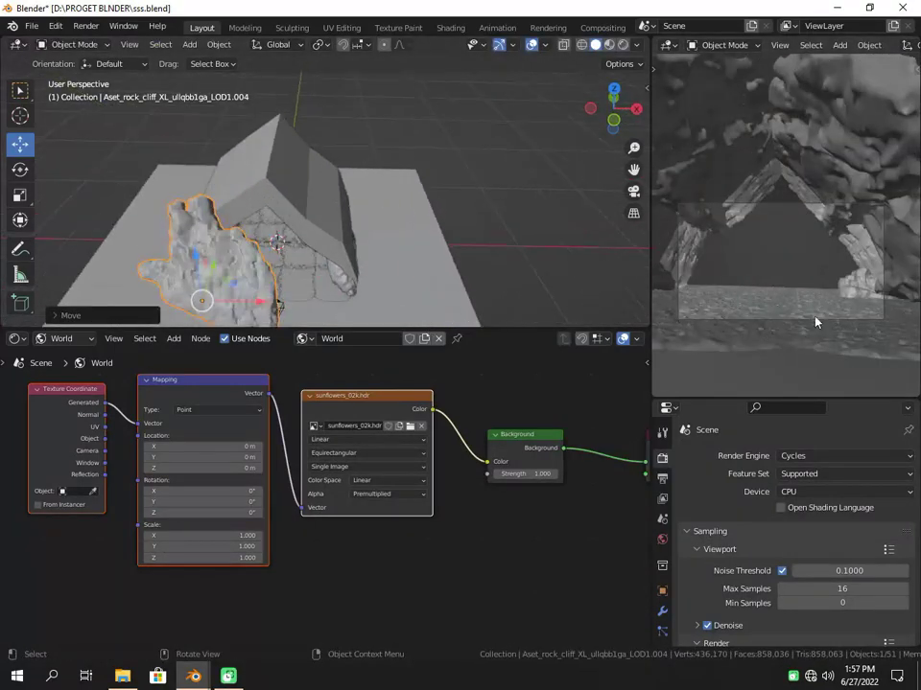
{"action": "scroll", "coordinate": [890, 63], "scroll_direction": "down", "scroll_amount": 3}
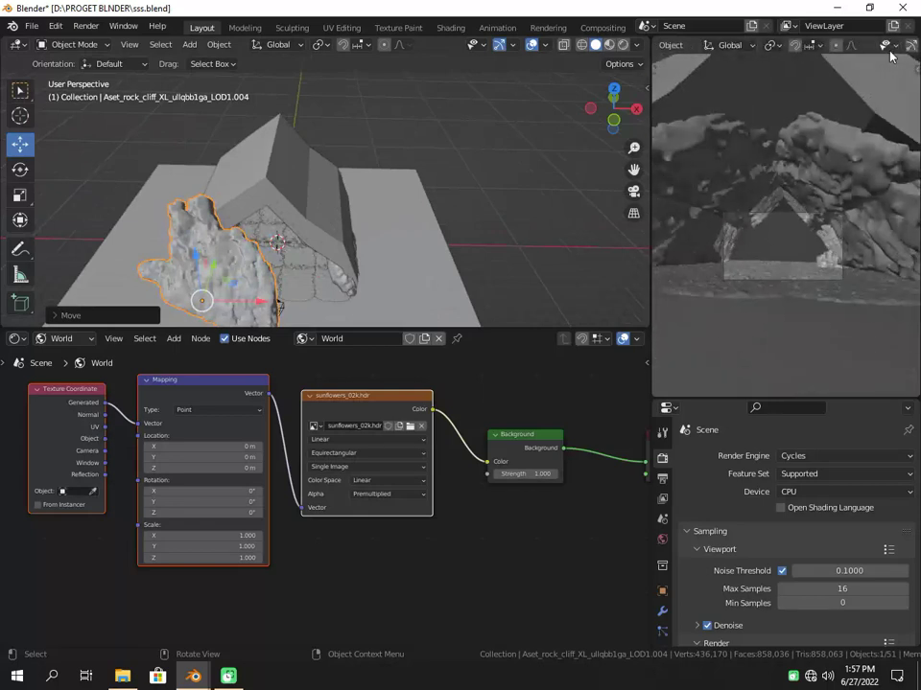
Step: Switch the camera view to a rendered preview and delete the surplus rock
{"action": "left_click", "coordinate": [893, 45]}
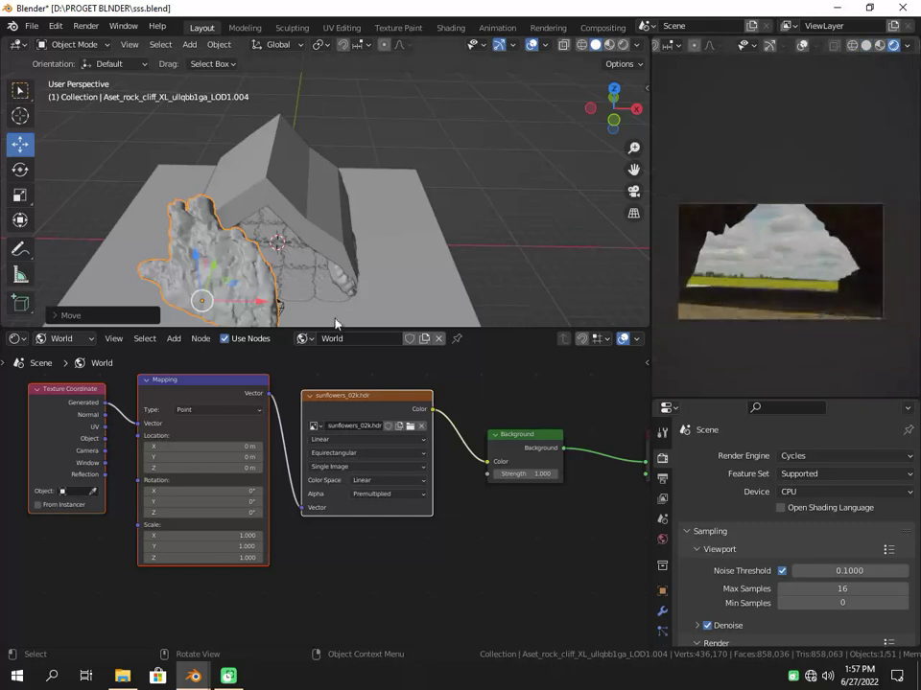
{"action": "middle_click_drag", "start_coordinate": [336, 287], "coordinate": [365, 259]}
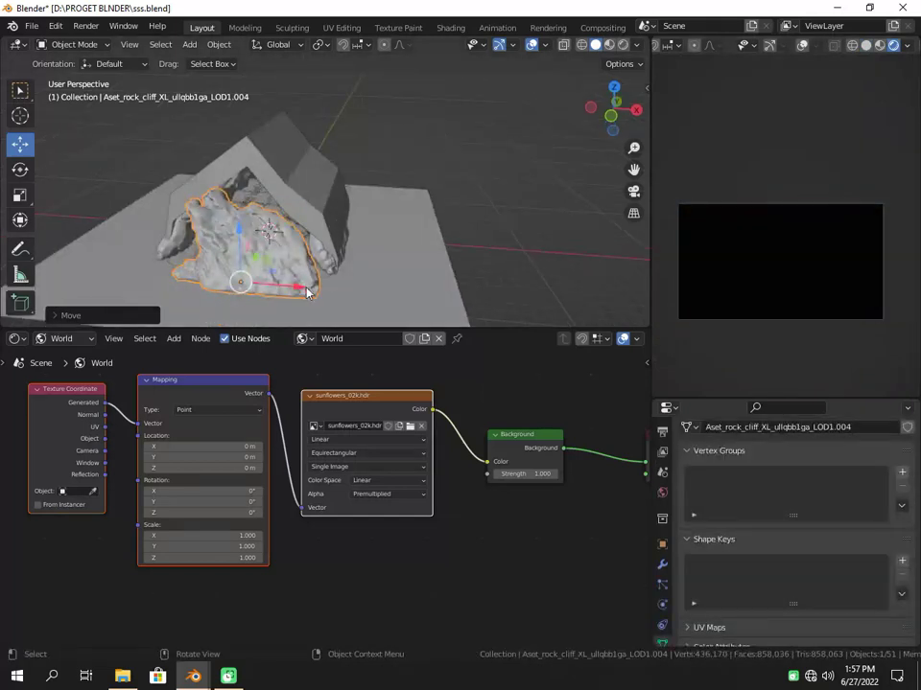
{"action": "middle_click_drag", "start_coordinate": [306, 292], "coordinate": [242, 209]}
{"action": "key", "text": "Delete"}
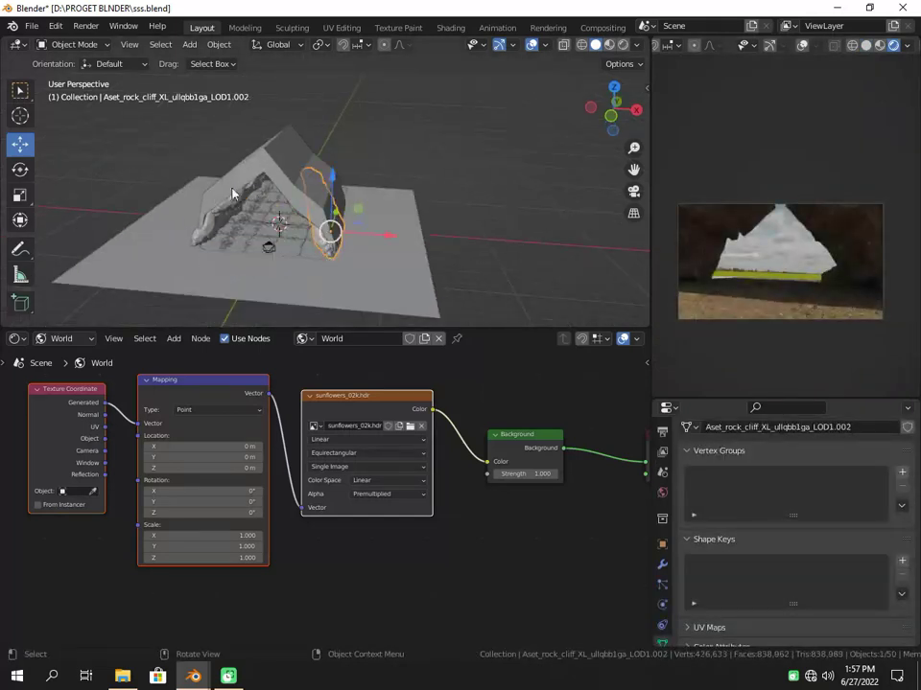
Step: Lengthen the enclosing Cube by moving its end faces in Edit Mode
{"action": "left_click", "coordinate": [267, 187]}
{"action": "key", "text": "Tab"}
{"action": "middle_click_drag", "start_coordinate": [276, 187], "coordinate": [208, 262]}
{"action": "left_click", "coordinate": [208, 262], "text": "ctrl"}
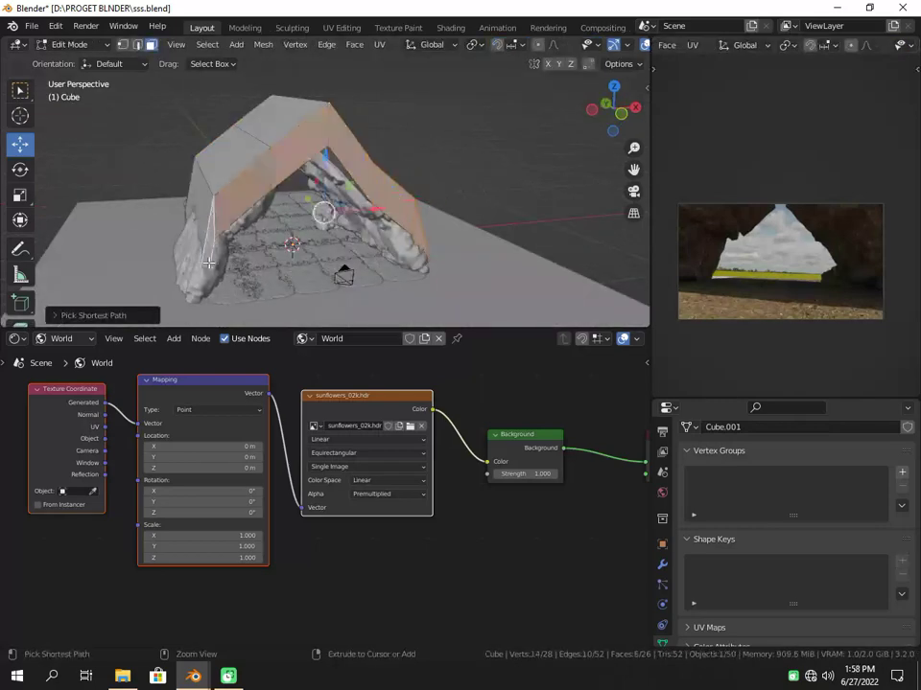
{"action": "middle_click_drag", "start_coordinate": [259, 295], "coordinate": [372, 219]}
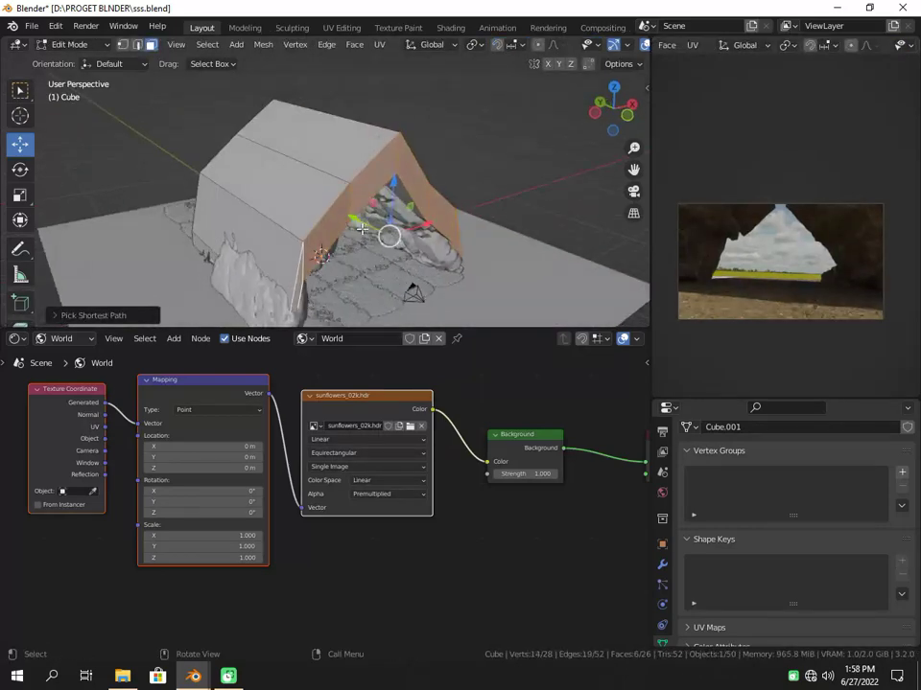
{"action": "mouse_move", "coordinate": [362, 228]}
{"action": "left_mouse_down"}
{"action": "mouse_move", "coordinate": [390, 253]}
{"action": "mouse_move", "coordinate": [421, 250]}
{"action": "left_mouse_up"}
{"action": "key", "text": "Tab"}
{"action": "scroll", "coordinate": [421, 297], "scroll_direction": "down", "scroll_amount": 3}
{"action": "left_click", "coordinate": [421, 297]}
Step: Move the cliff rock along the X axis
{"action": "key", "text": "g"}
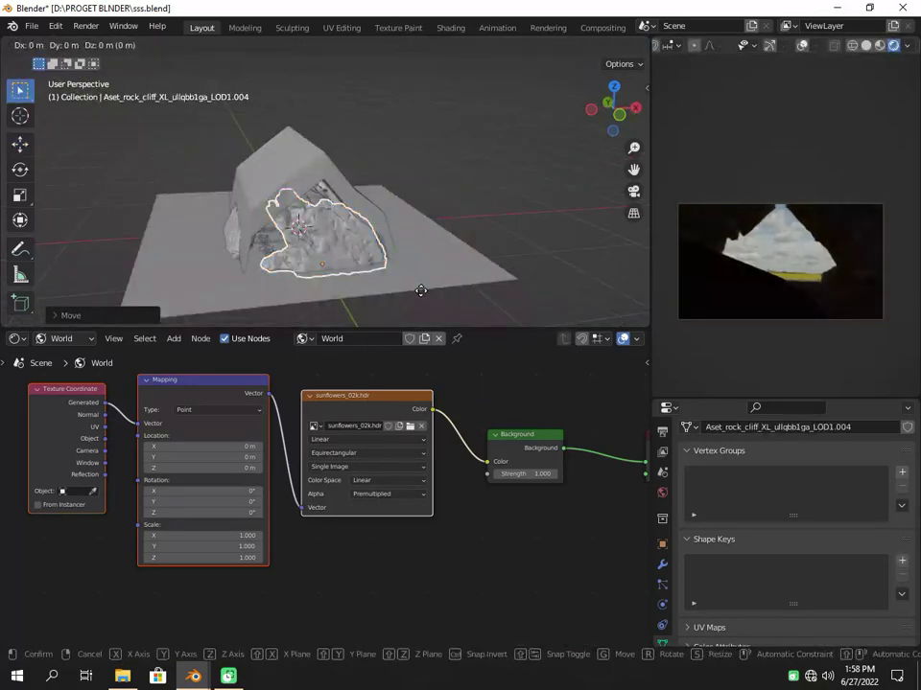
{"action": "key", "text": "x"}
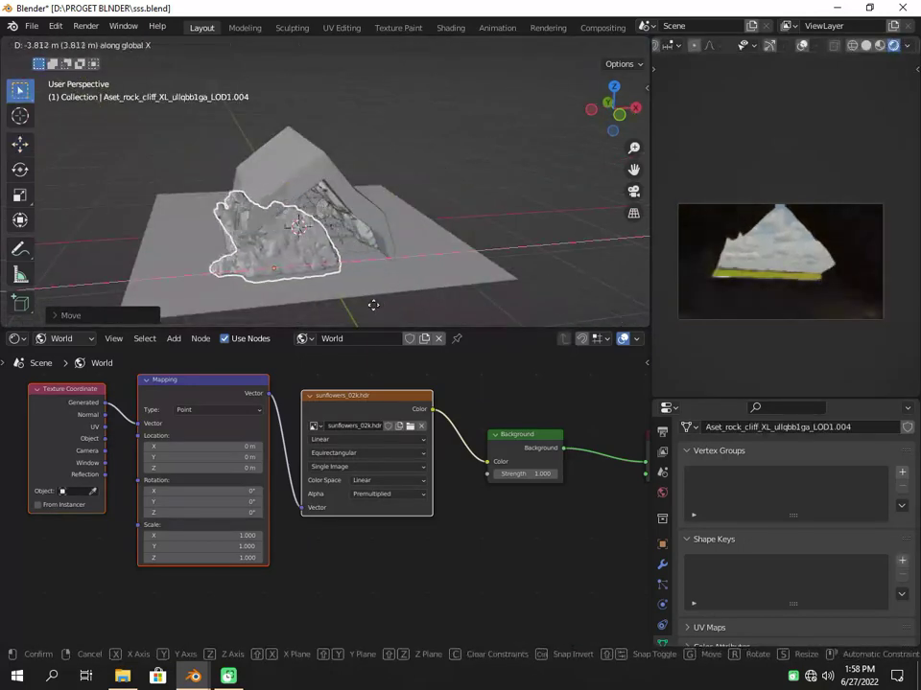
{"action": "left_click", "coordinate": [373, 304]}
Step: Duplicate the rock, turn the copy about Z, and slide it along X beside the original
{"action": "key", "text": "shift+d"}
{"action": "key", "text": "r"}
{"action": "key", "text": "z"}
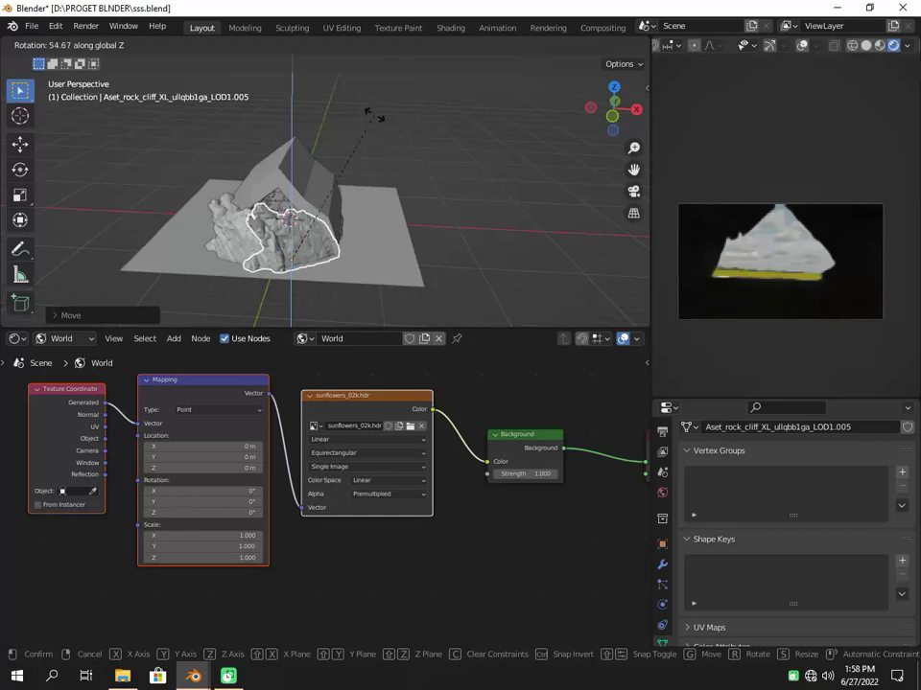
{"action": "left_click", "coordinate": [374, 116]}
{"action": "key", "text": "g"}
{"action": "key", "text": "x"}
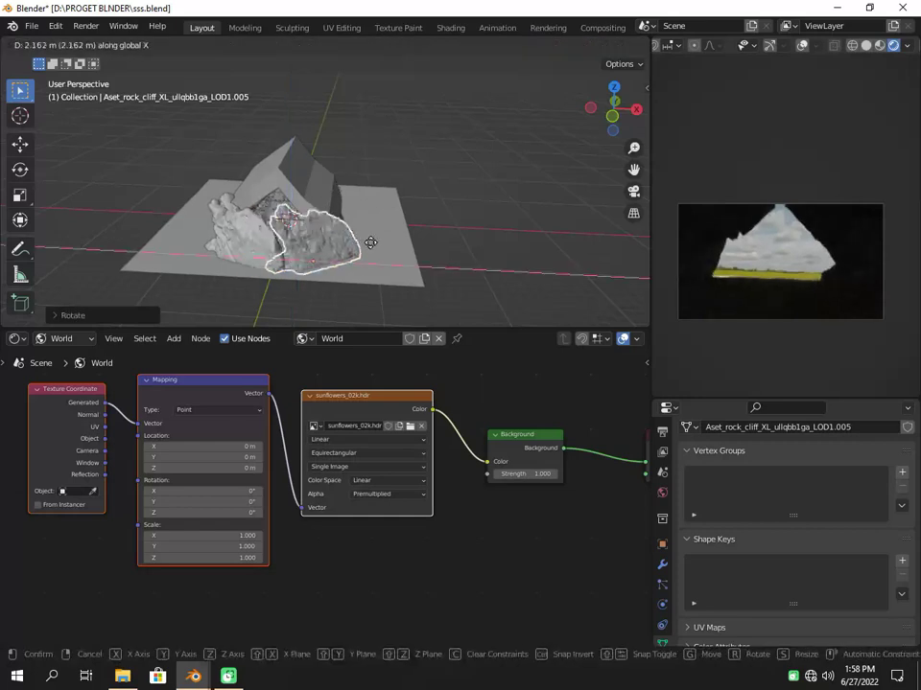
{"action": "left_click", "coordinate": [366, 240]}
{"action": "middle_click_drag", "start_coordinate": [354, 242], "coordinate": [387, 428]}
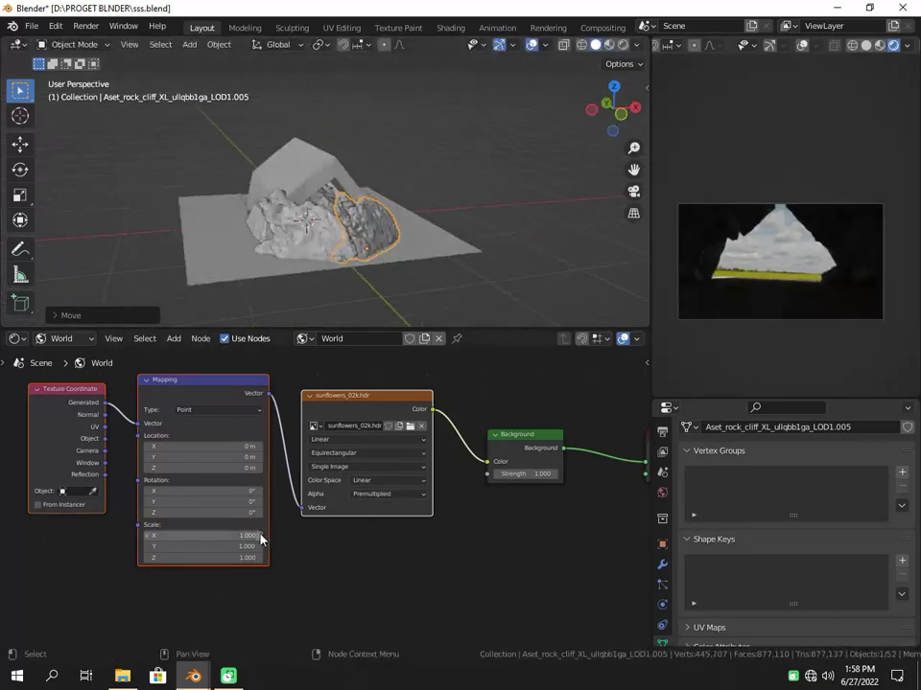
Step: Set the sunflowers HDRI Mapping node's Z rotation to -138°
{"action": "left_click", "coordinate": [223, 513]}
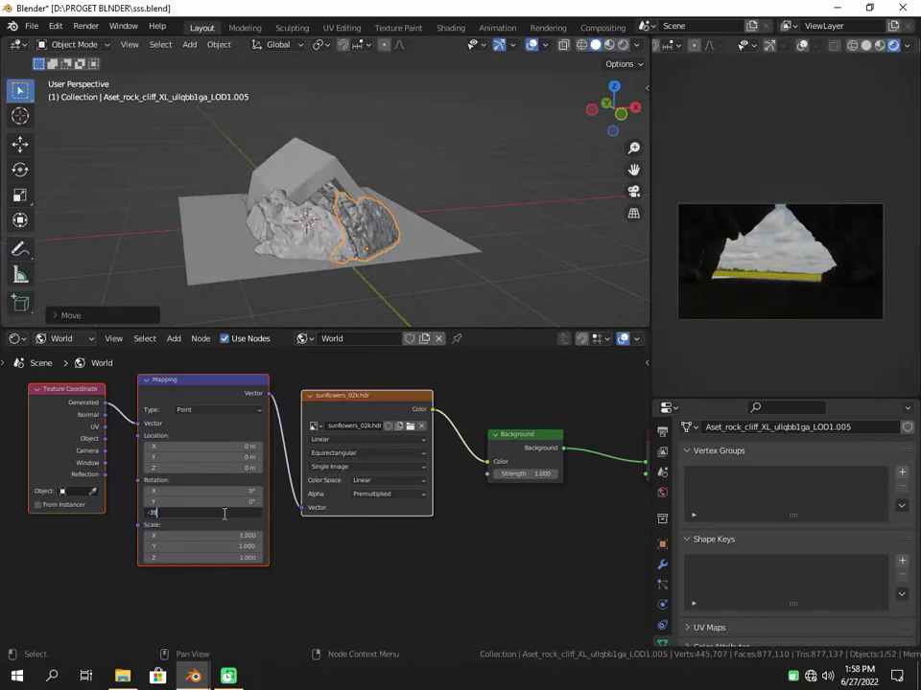
{"action": "type", "text": "16"}
{"action": "key", "text": "Return"}
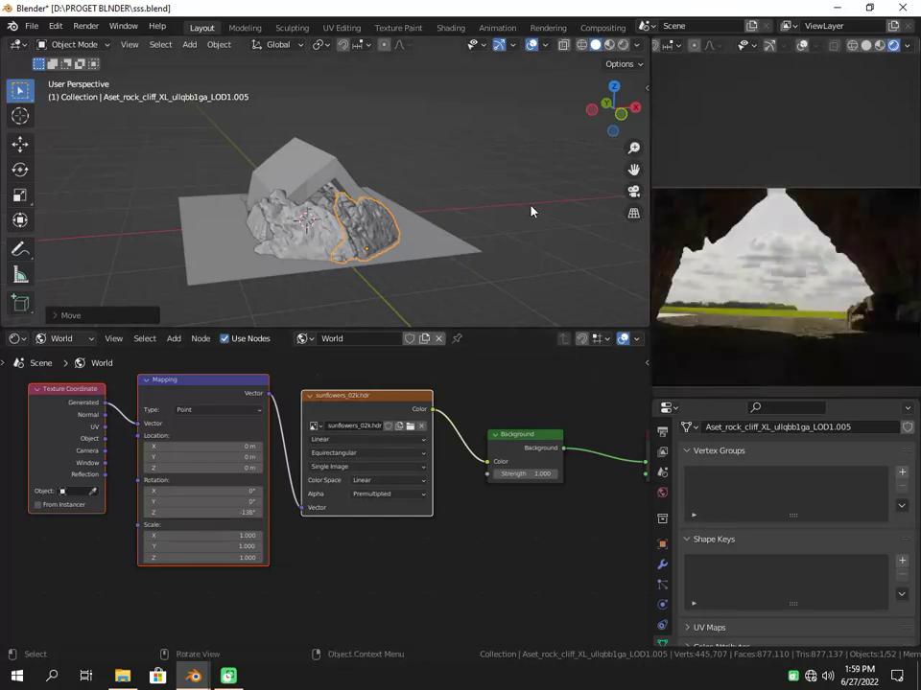
{"action": "scroll", "coordinate": [853, 321], "scroll_direction": "down", "scroll_amount": 2}
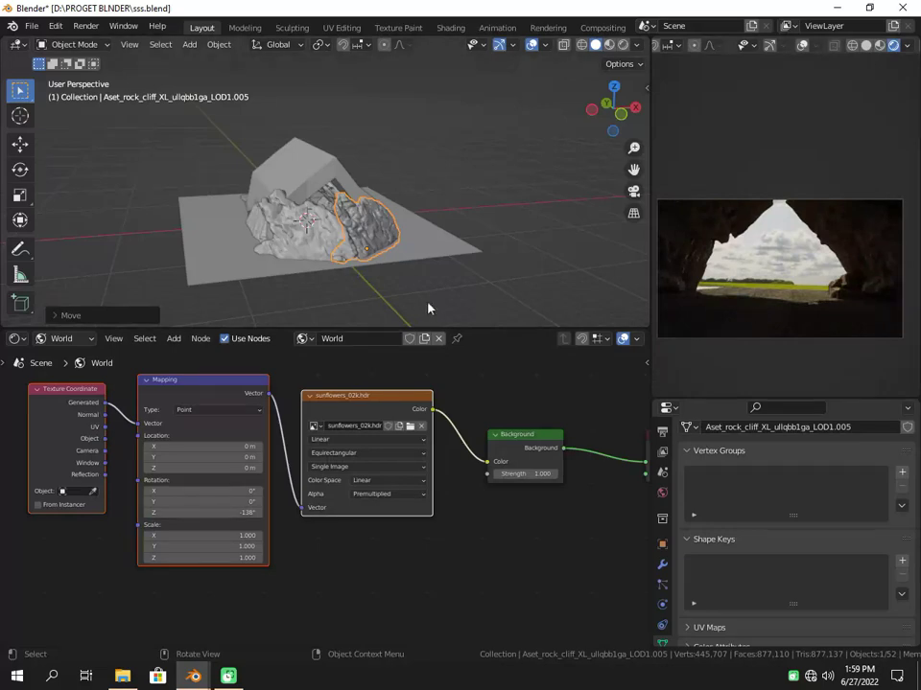
Step: Widen the rendered preview and orbit to view the rock assembly and ground plane
{"action": "left_click_drag", "start_coordinate": [648, 290], "coordinate": [525, 289]}
{"action": "scroll", "coordinate": [253, 179], "scroll_direction": "up", "scroll_amount": 3}
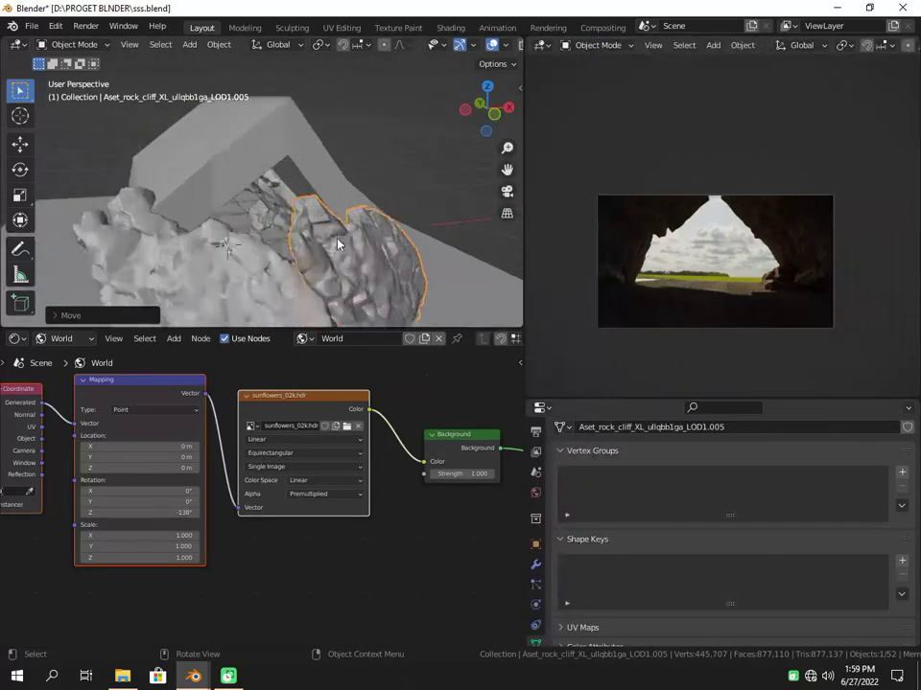
{"action": "scroll", "coordinate": [227, 160], "scroll_direction": "up", "scroll_amount": 2}
{"action": "scroll", "coordinate": [227, 160], "scroll_direction": "down", "scroll_amount": 3}
{"action": "scroll", "coordinate": [161, 224], "scroll_direction": "down", "scroll_amount": 2}
{"action": "mouse_move", "coordinate": [161, 224]}
{"action": "middle_mouse_down"}
{"action": "mouse_move", "coordinate": [351, 226]}
{"action": "mouse_move", "coordinate": [417, 204]}
{"action": "middle_mouse_up"}
{"action": "scroll", "coordinate": [343, 222], "scroll_direction": "up", "scroll_amount": 3}
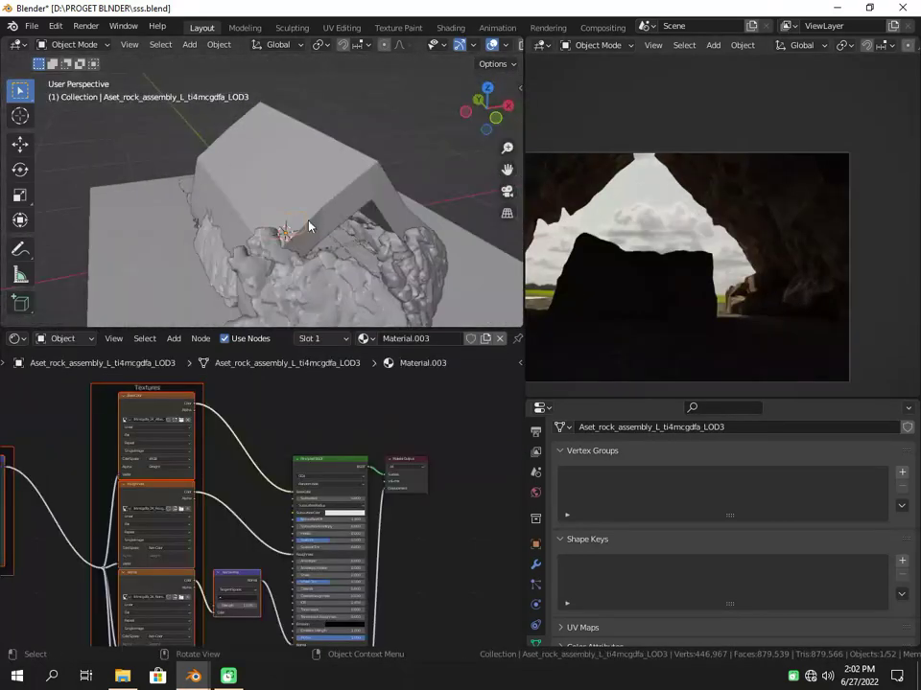
{"action": "scroll", "coordinate": [309, 227], "scroll_direction": "down", "scroll_amount": 5}
{"action": "mouse_move", "coordinate": [346, 231]}
{"action": "middle_mouse_down"}
{"action": "mouse_move", "coordinate": [489, 236]}
{"action": "mouse_move", "coordinate": [422, 257]}
{"action": "middle_mouse_up"}
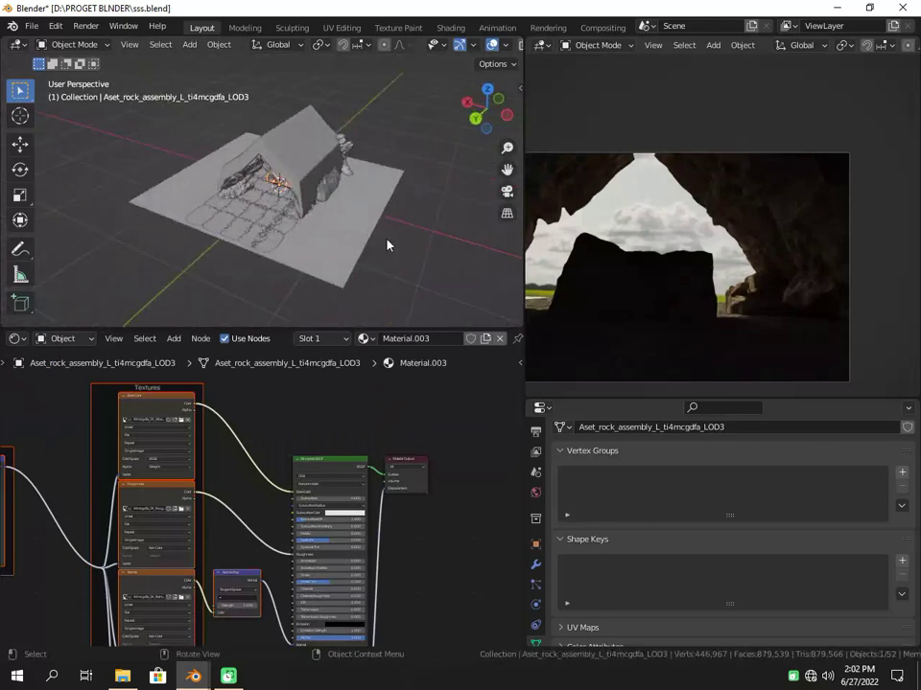
Step: Move the rock assembly along Y, turn it about Z, and slide it further out with the Move gizmo
{"action": "key", "text": "g"}
{"action": "key", "text": "y"}
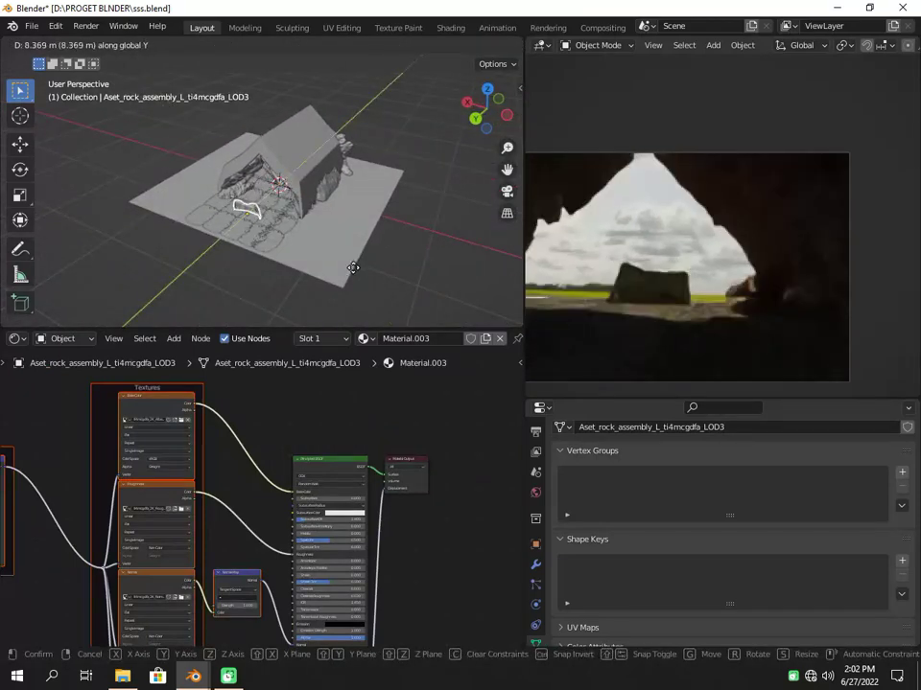
{"action": "left_click", "coordinate": [353, 267]}
{"action": "key", "text": "r"}
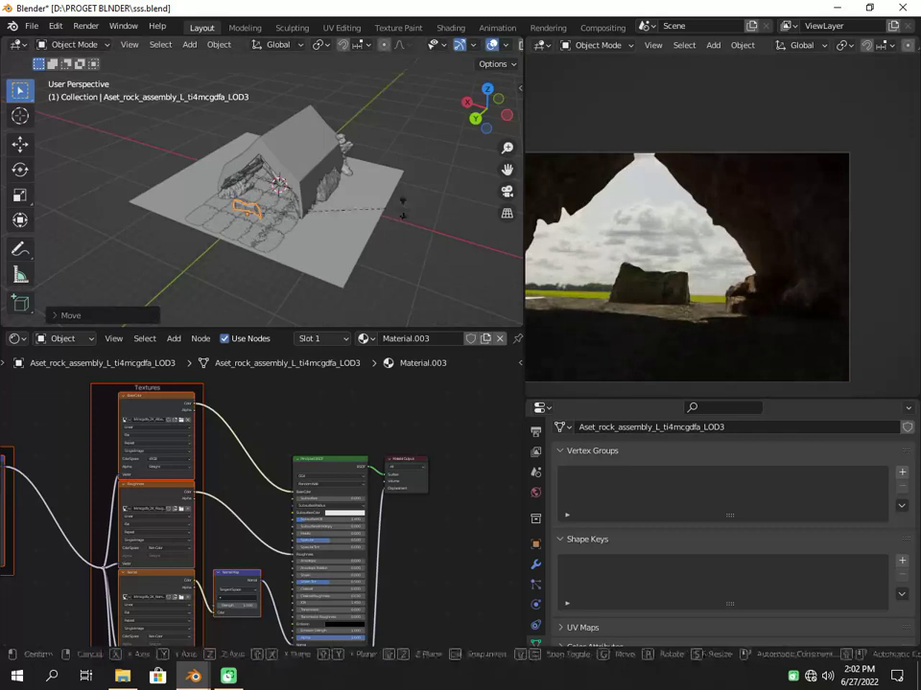
{"action": "key", "text": "z"}
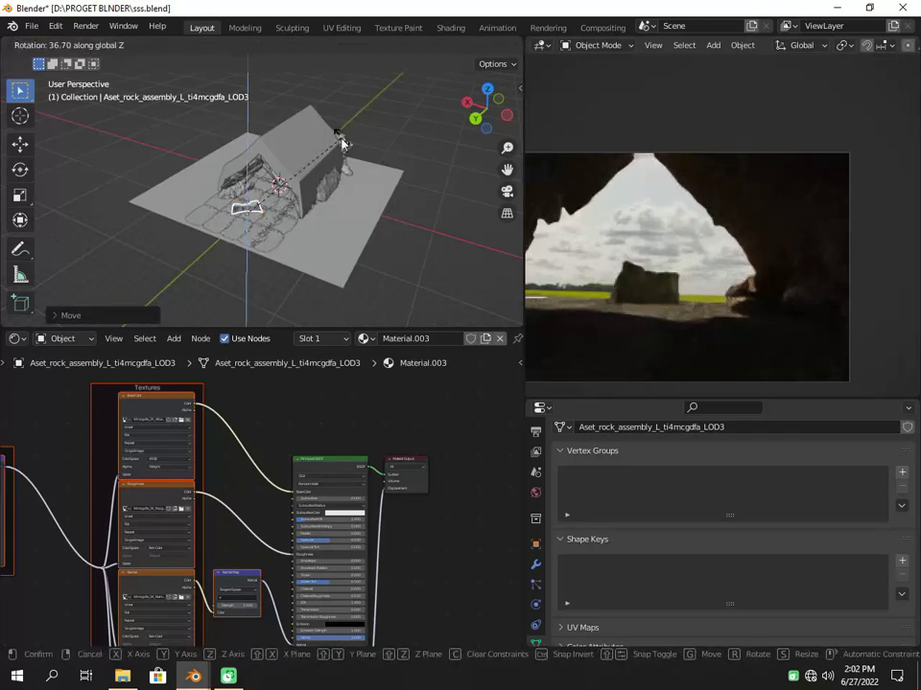
{"action": "left_click", "coordinate": [344, 144]}
{"action": "left_click", "coordinate": [19, 143]}
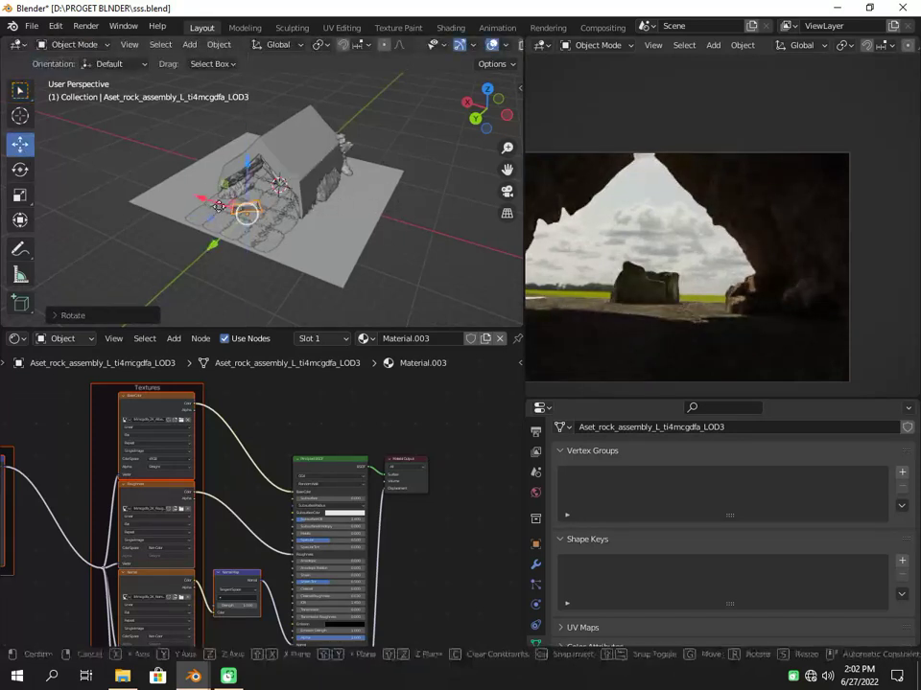
{"action": "left_click_drag", "start_coordinate": [219, 206], "coordinate": [177, 160]}
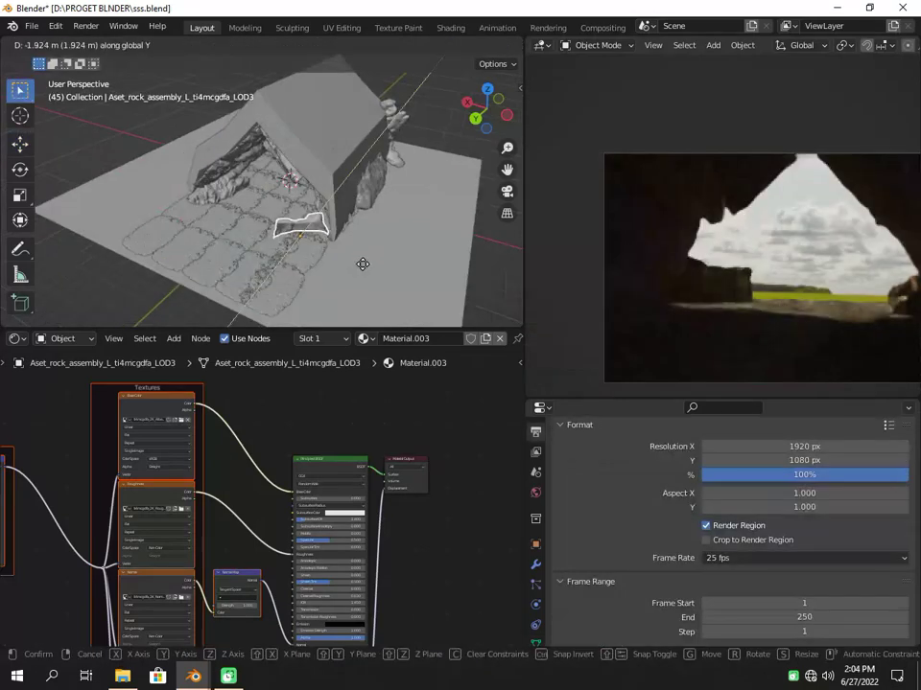
Step: Finish the Y move, then turn the nature rock slab and tilt it around X
{"action": "left_click", "coordinate": [362, 263]}
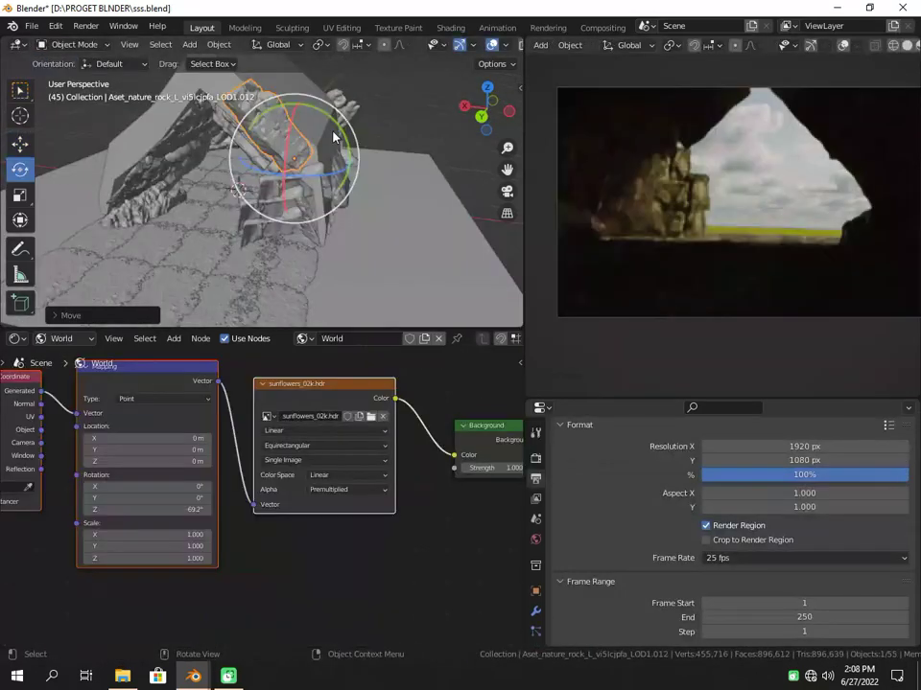
{"action": "left_click_drag", "start_coordinate": [334, 137], "coordinate": [322, 143]}
{"action": "mouse_move", "coordinate": [321, 144]}
{"action": "middle_mouse_down"}
{"action": "mouse_move", "coordinate": [374, 237]}
{"action": "mouse_move", "coordinate": [278, 173]}
{"action": "middle_mouse_up"}
{"action": "mouse_move", "coordinate": [307, 191]}
{"action": "left_mouse_down"}
{"action": "mouse_move", "coordinate": [316, 209]}
{"action": "mouse_move", "coordinate": [298, 164]}
{"action": "left_mouse_up"}
{"action": "mouse_move", "coordinate": [298, 164]}
{"action": "middle_mouse_down"}
{"action": "mouse_move", "coordinate": [251, 144]}
{"action": "mouse_move", "coordinate": [284, 138]}
{"action": "mouse_move", "coordinate": [240, 163]}
{"action": "middle_mouse_up"}
Step: Duplicate a rock slab on the arch and drop the copy at a new spot
{"action": "key", "text": "shift+d"}
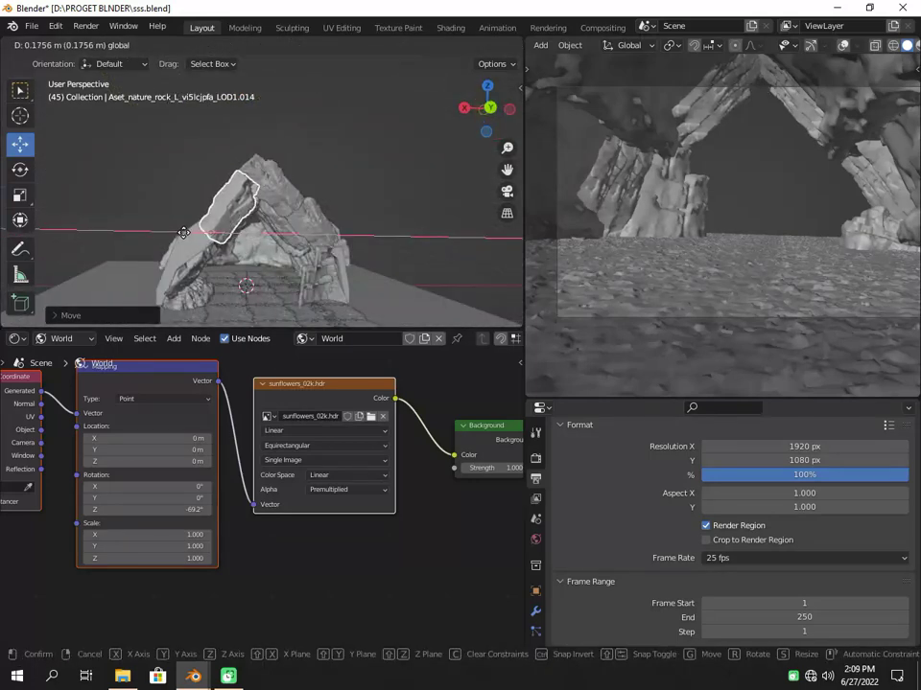
{"action": "key", "text": "Escape"}
{"action": "left_click", "coordinate": [278, 201]}
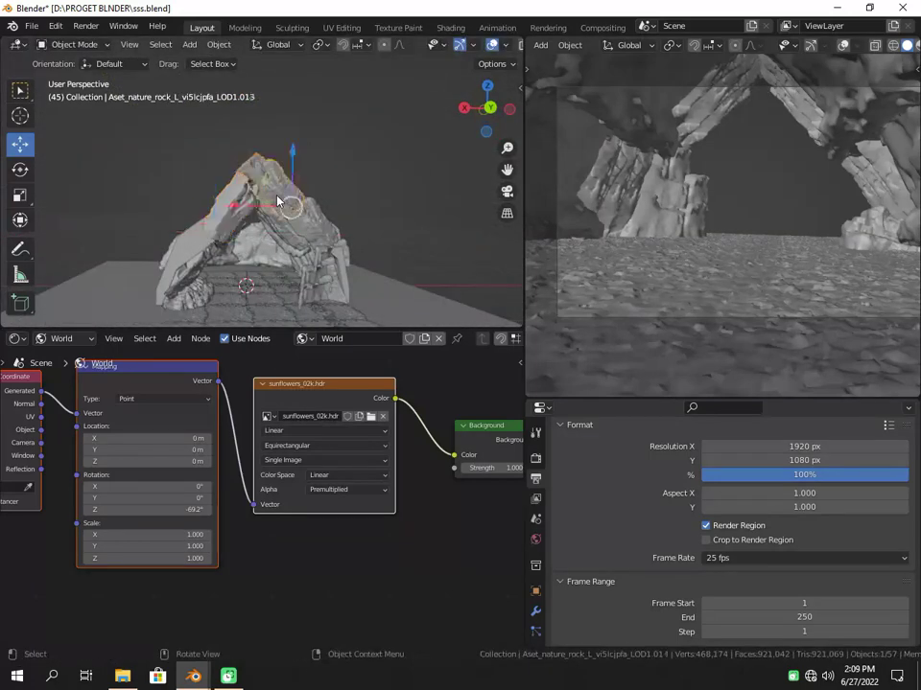
{"action": "key", "text": "shift+d"}
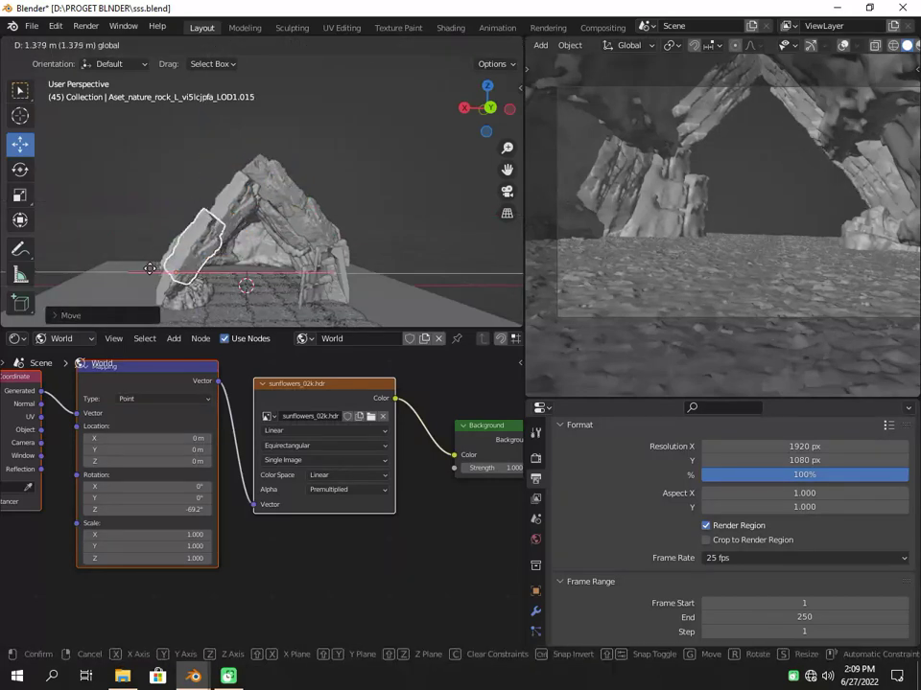
{"action": "left_click", "coordinate": [189, 233]}
{"action": "scroll", "coordinate": [189, 233], "scroll_direction": "up", "scroll_amount": 5}
{"action": "middle_click_drag", "start_coordinate": [197, 254], "coordinate": [379, 256]}
Step: Turn the new slab about Z and shift it along X
{"action": "key", "text": "r"}
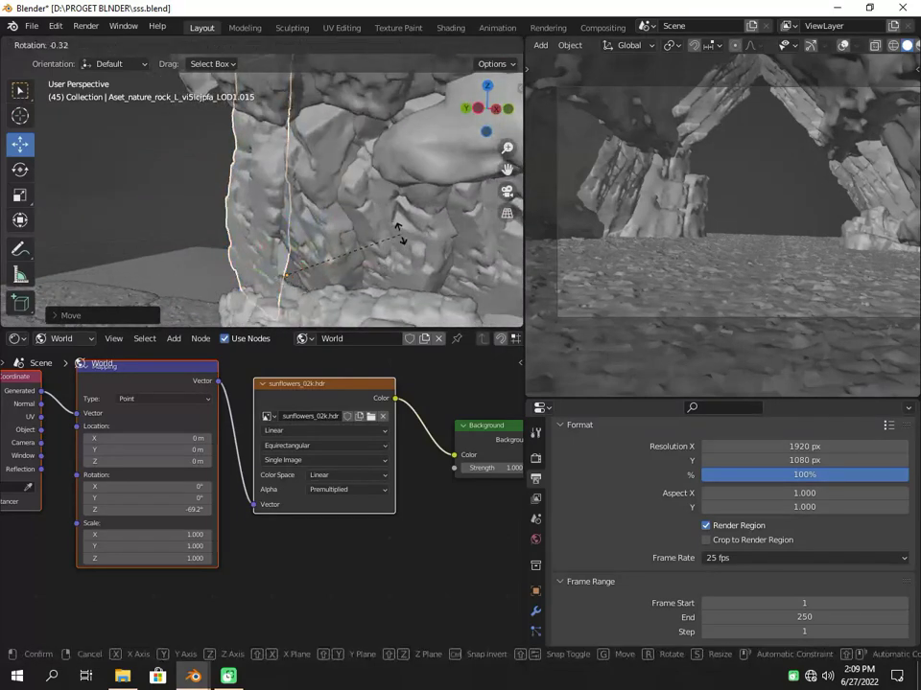
{"action": "key", "text": "z"}
{"action": "left_click", "coordinate": [374, 239]}
{"action": "key", "text": "g"}
{"action": "key", "text": "x"}
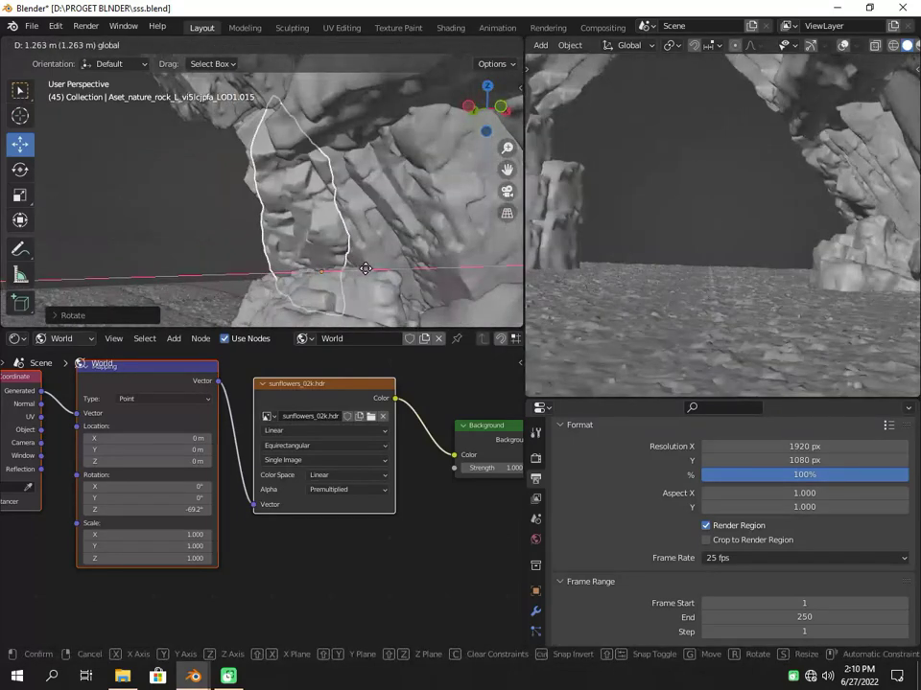
{"action": "left_click", "coordinate": [368, 269]}
{"action": "mouse_move", "coordinate": [368, 268]}
{"action": "middle_mouse_down"}
{"action": "mouse_move", "coordinate": [324, 257]}
{"action": "mouse_move", "coordinate": [336, 261]}
{"action": "middle_mouse_up"}
Step: Rotate the slab again about Z and reposition it along X to fit the arch
{"action": "key", "text": "r"}
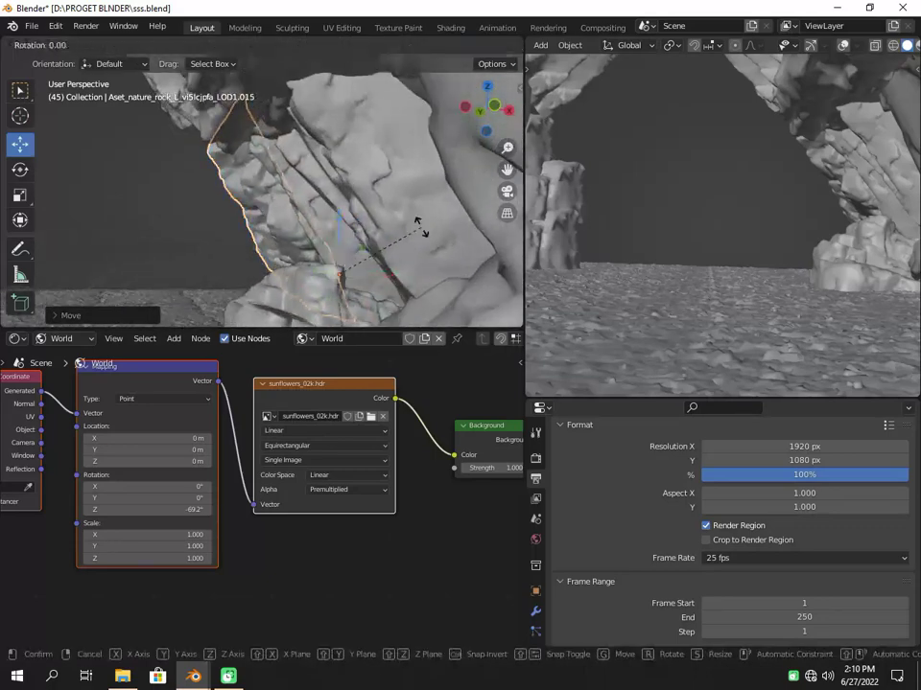
{"action": "key", "text": "z"}
{"action": "left_click", "coordinate": [417, 204]}
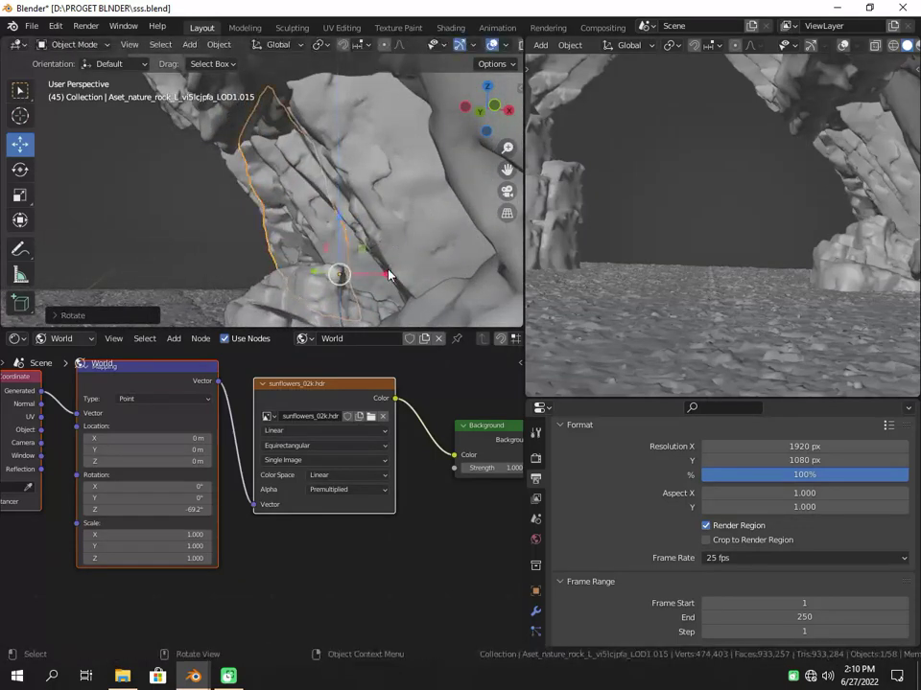
{"action": "key", "text": "g"}
{"action": "key", "text": "x"}
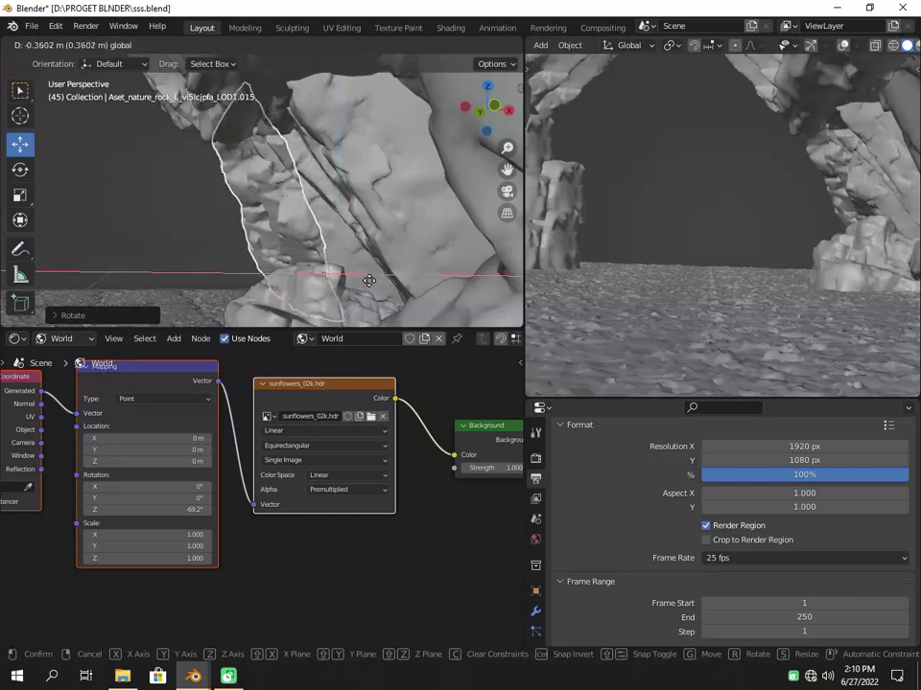
{"action": "left_click", "coordinate": [369, 281]}
{"action": "mouse_move", "coordinate": [369, 281]}
{"action": "middle_mouse_down"}
{"action": "mouse_move", "coordinate": [192, 299]}
{"action": "mouse_move", "coordinate": [241, 248]}
{"action": "mouse_move", "coordinate": [245, 120]}
{"action": "middle_mouse_up"}
Step: Select another arch slab and adjust its X position and height
{"action": "left_click", "coordinate": [259, 134]}
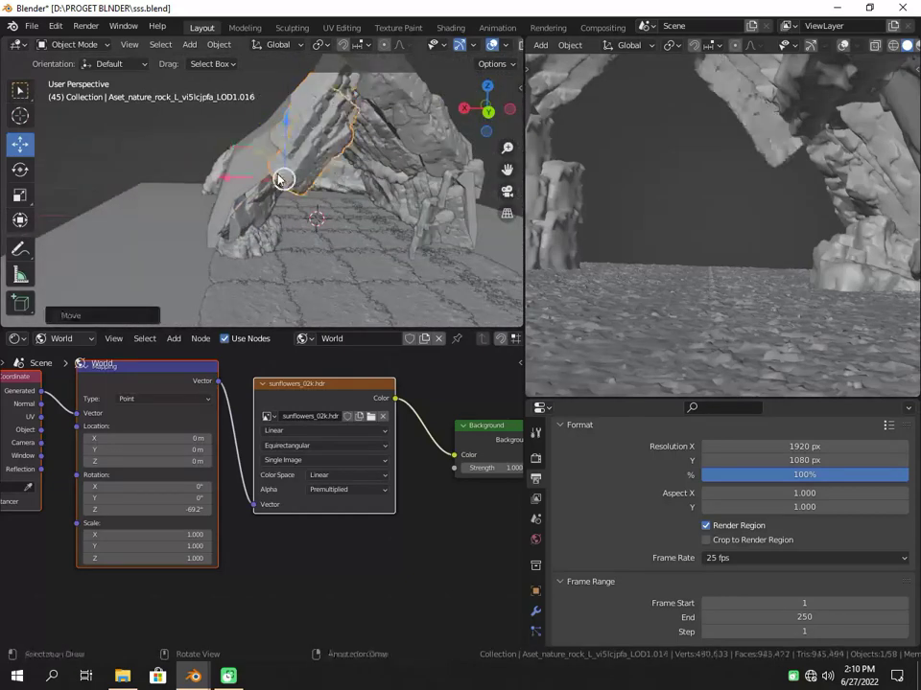
{"action": "key", "text": "g"}
{"action": "key", "text": "x"}
{"action": "left_click", "coordinate": [245, 178]}
{"action": "key", "text": "g"}
{"action": "key", "text": "z"}
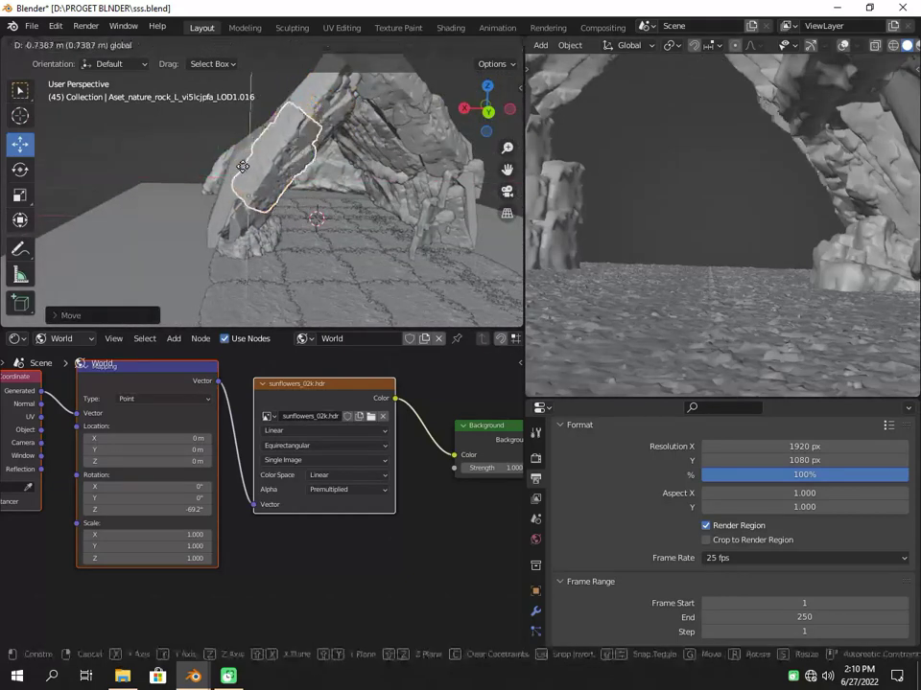
{"action": "left_click", "coordinate": [241, 179]}
Step: Nudge that slab along X twice into its final position
{"action": "key", "text": "g"}
{"action": "key", "text": "x"}
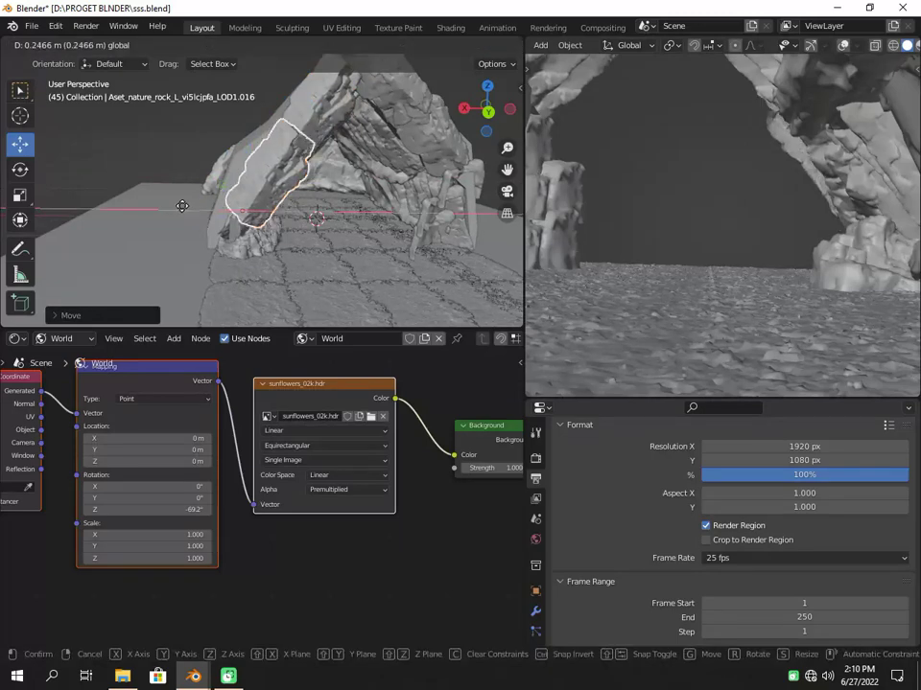
{"action": "left_click", "coordinate": [178, 206]}
{"action": "mouse_move", "coordinate": [178, 206]}
{"action": "middle_mouse_down"}
{"action": "mouse_move", "coordinate": [257, 216]}
{"action": "mouse_move", "coordinate": [204, 228]}
{"action": "middle_mouse_up"}
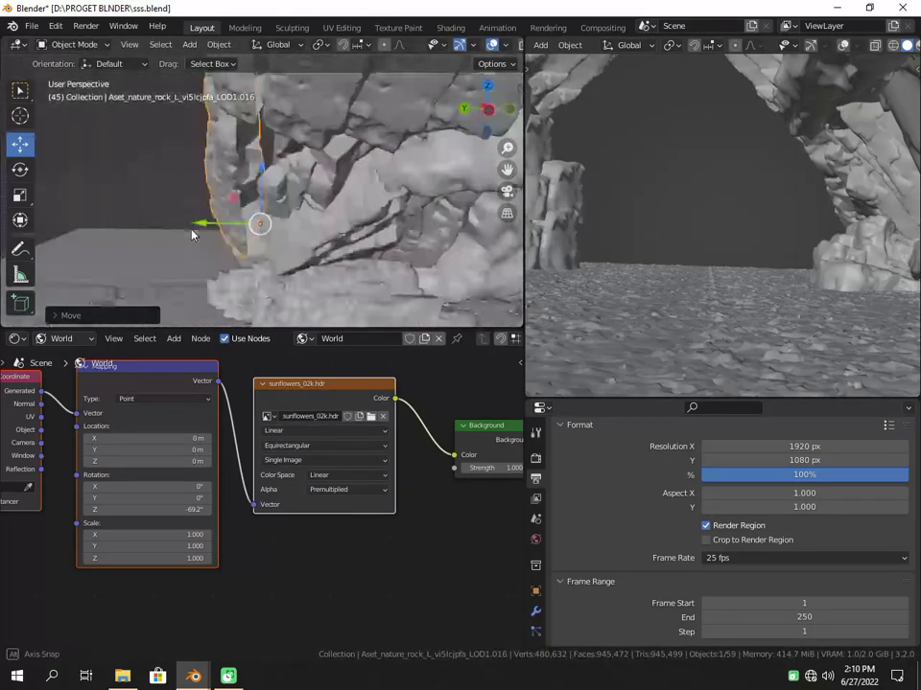
{"action": "key", "text": "g"}
{"action": "key", "text": "x"}
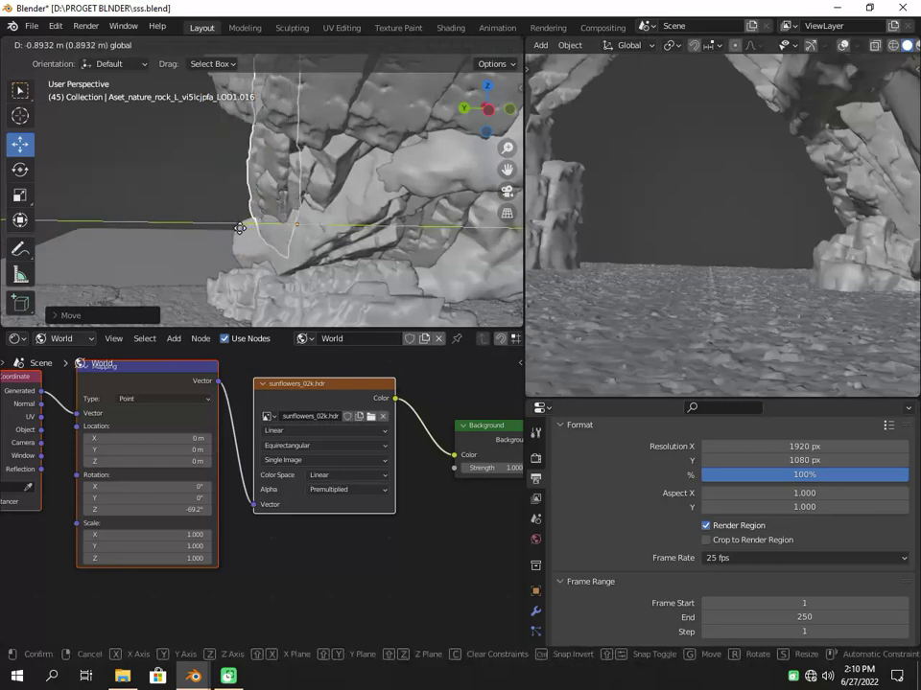
{"action": "left_click", "coordinate": [240, 223]}
{"action": "mouse_move", "coordinate": [240, 224]}
{"action": "middle_mouse_down"}
{"action": "mouse_move", "coordinate": [209, 219]}
{"action": "mouse_move", "coordinate": [257, 180]}
{"action": "middle_mouse_up"}
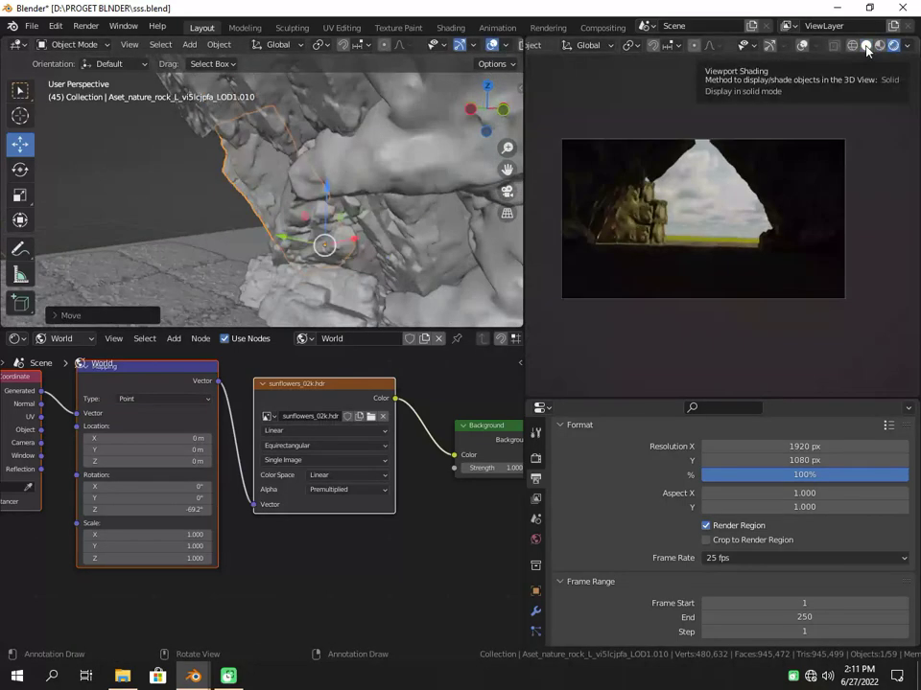
Step: Add an area light and move it along Y into the cave
{"action": "key", "text": "shift+a"}
{"action": "left_click", "coordinate": [479, 462]}
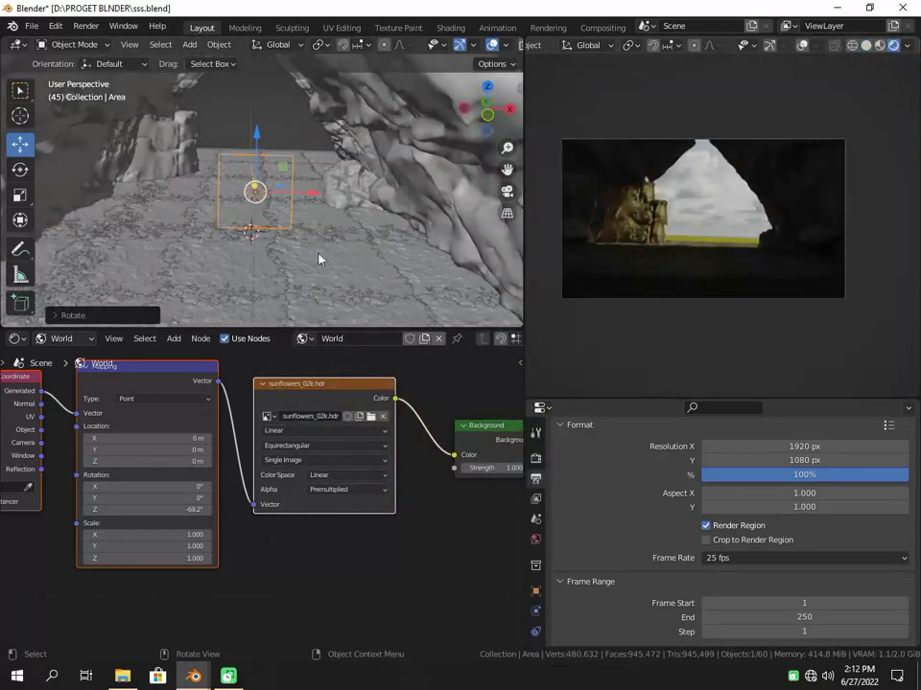
{"action": "key", "text": "g"}
{"action": "key", "text": "y"}
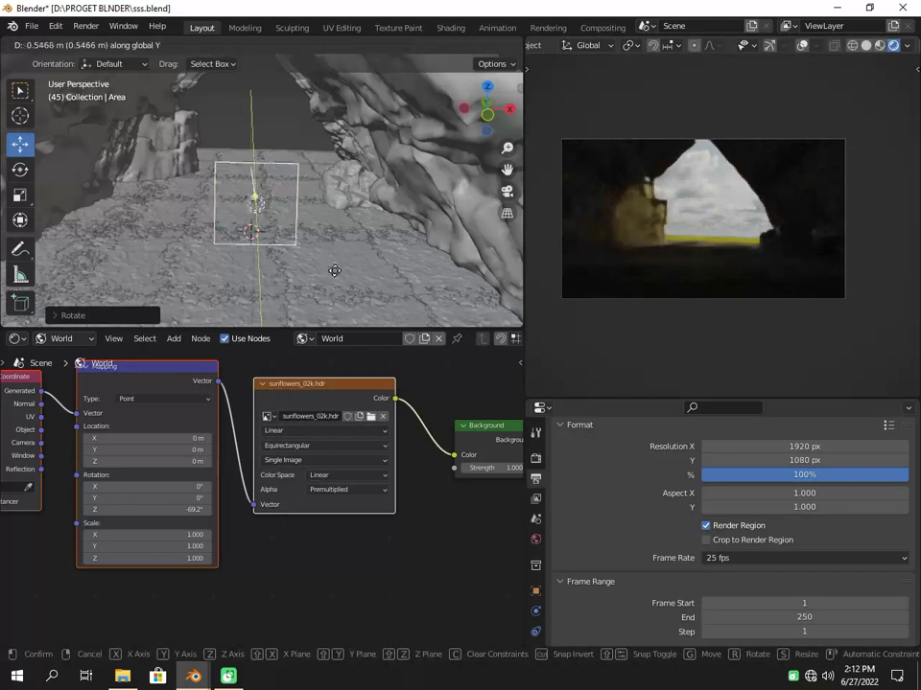
{"action": "left_click", "coordinate": [333, 324]}
Step: Set the area light's power to 15 W, then 20 W, then 30 W
{"action": "left_click", "coordinate": [536, 606]}
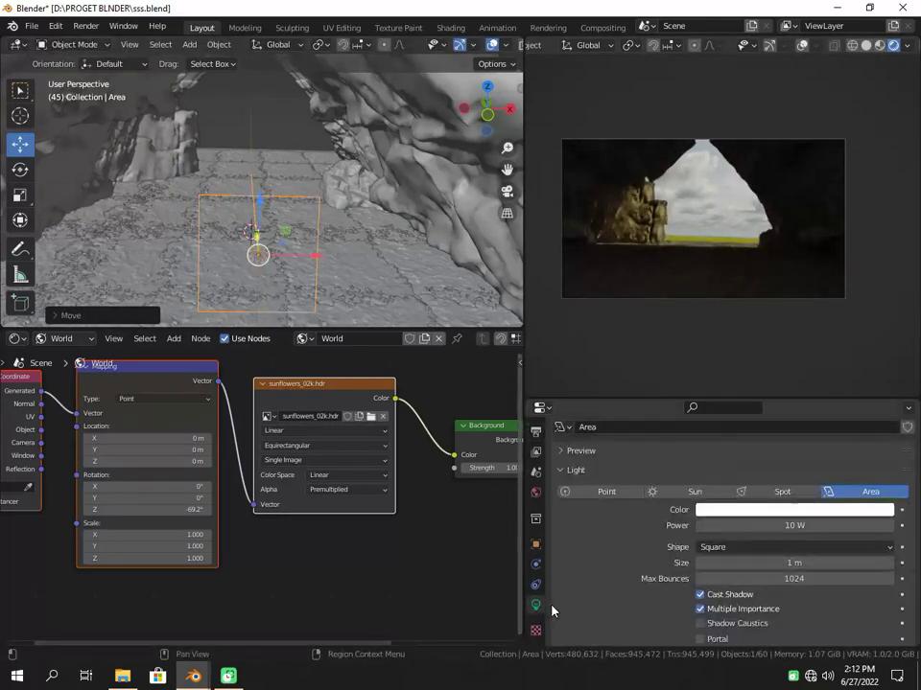
{"action": "left_click", "coordinate": [798, 526]}
{"action": "type", "text": "15"}
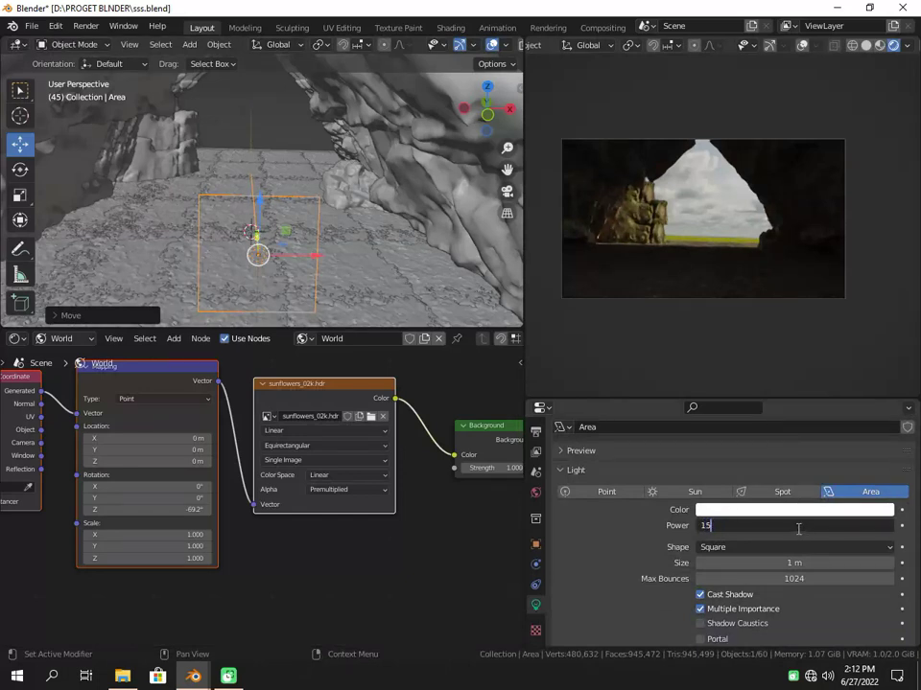
{"action": "key", "text": "Return"}
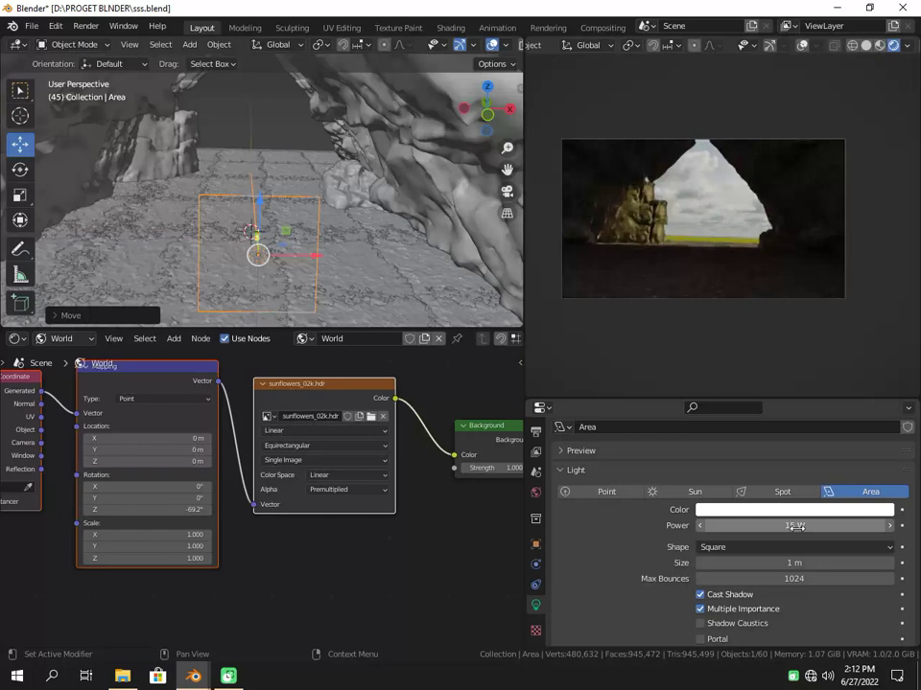
{"action": "left_click", "coordinate": [795, 525]}
{"action": "type", "text": "20"}
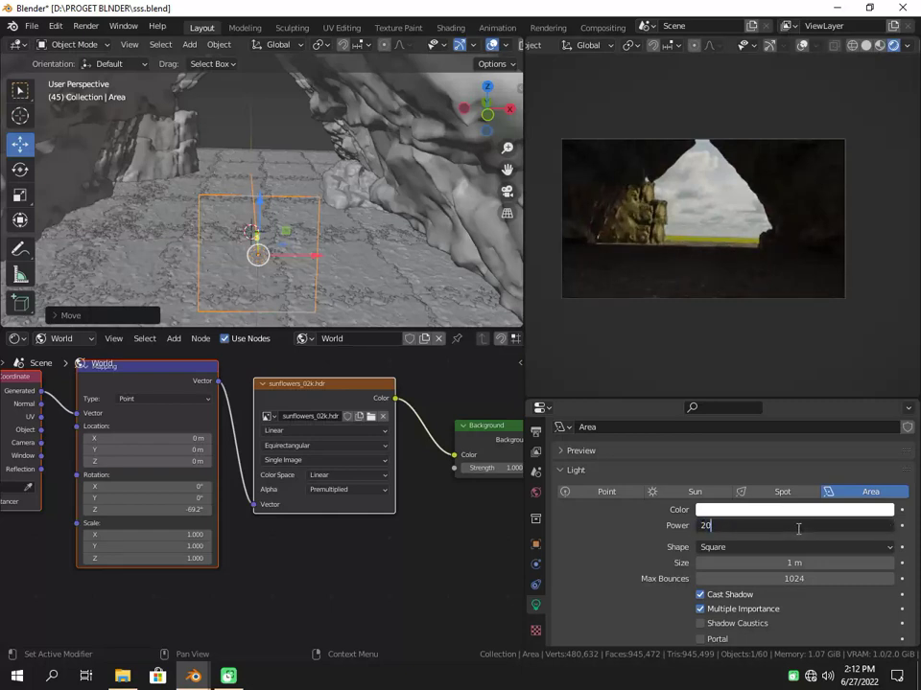
{"action": "key", "text": "Return"}
{"action": "left_click", "coordinate": [721, 524]}
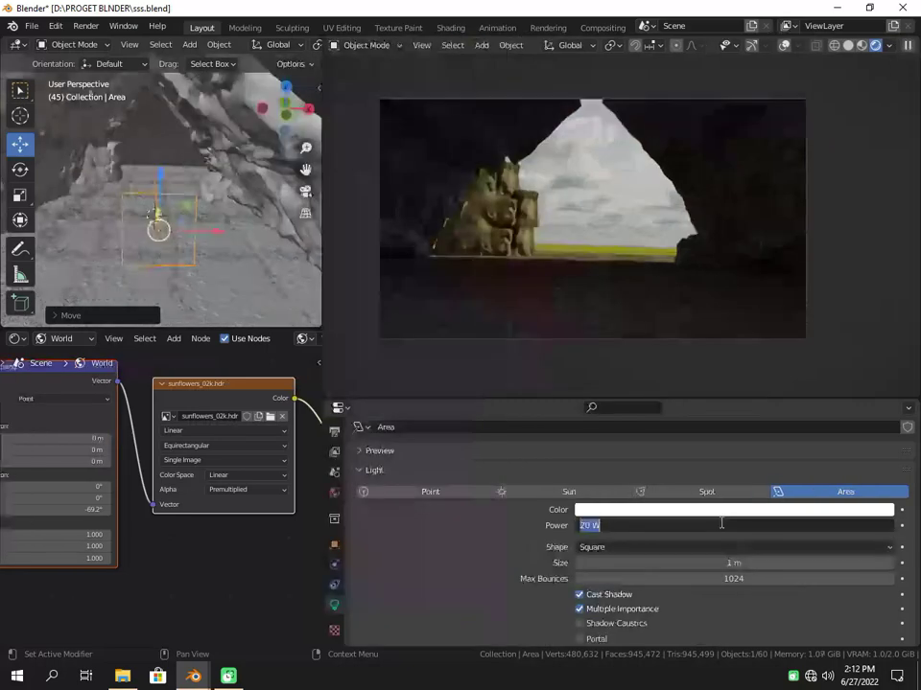
{"action": "type", "text": "30"}
{"action": "key", "text": "Return"}
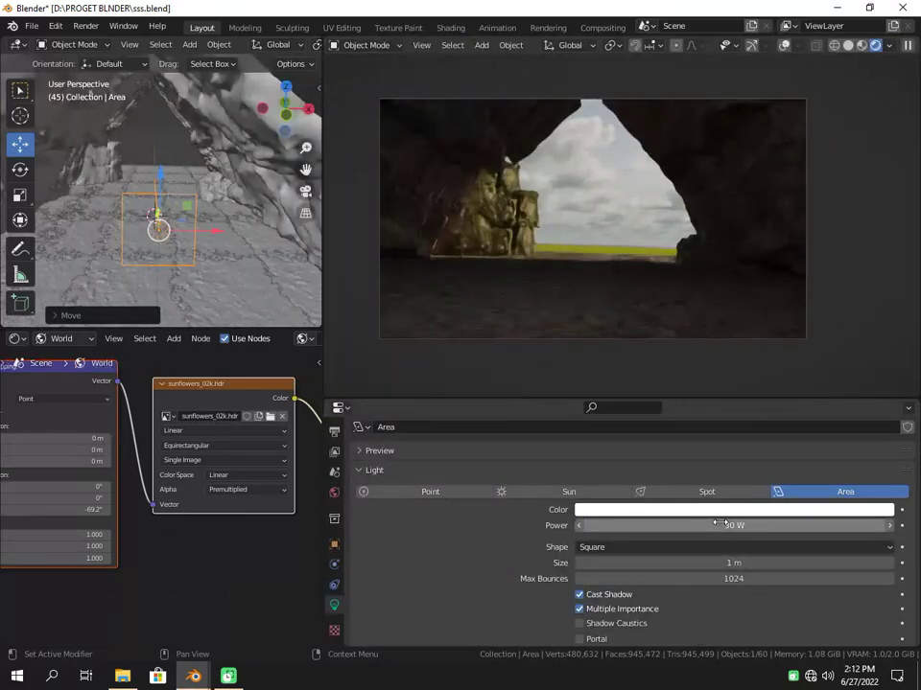
Step: Tilt the area light around X and settle its power at 50 W after trying 90 W
{"action": "key", "text": "r"}
{"action": "key", "text": "x"}
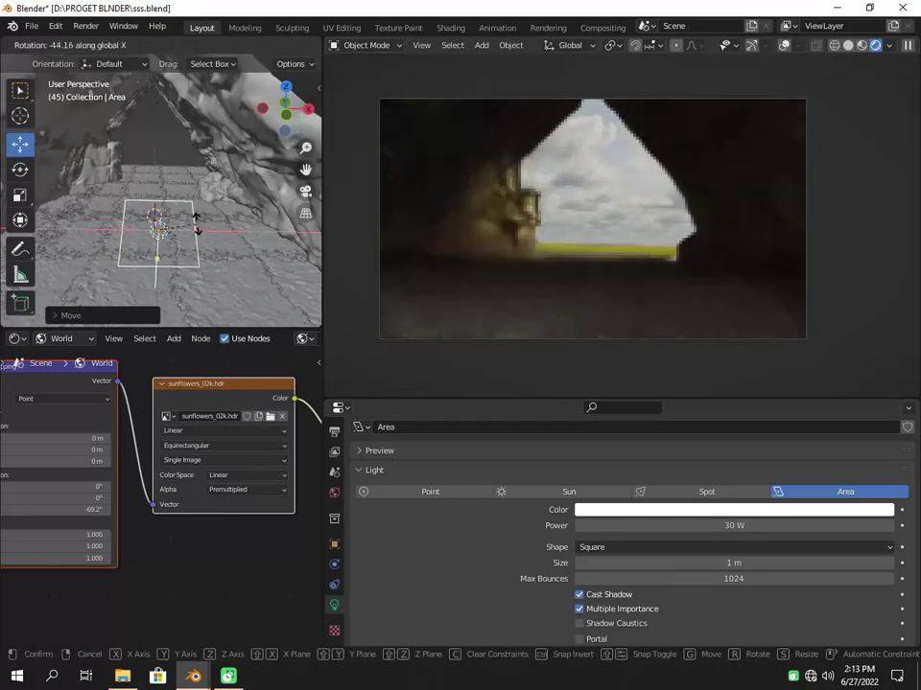
{"action": "left_click", "coordinate": [197, 202]}
{"action": "left_click", "coordinate": [714, 526]}
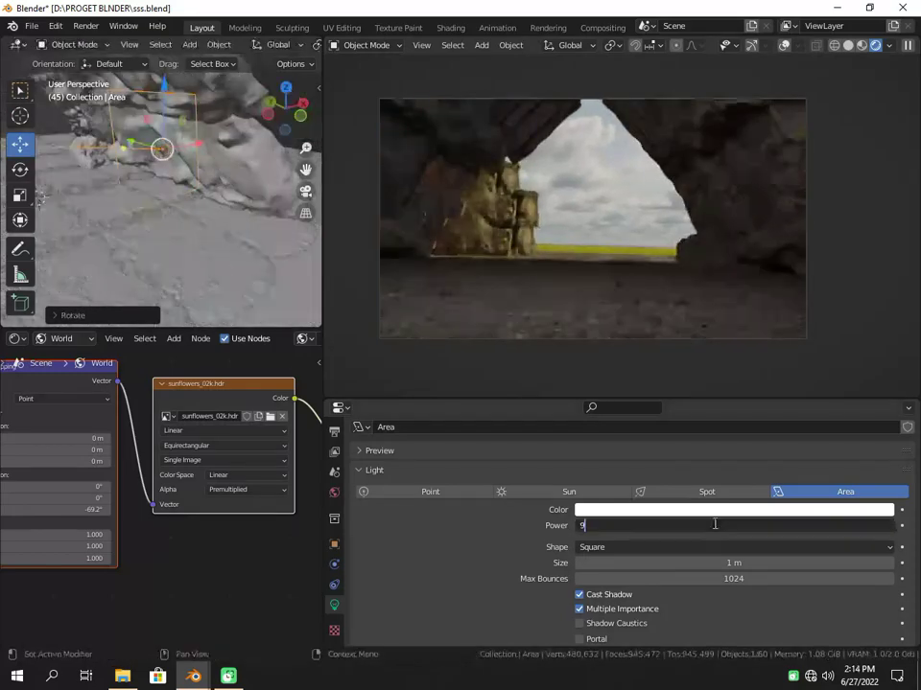
{"action": "type", "text": "90"}
{"action": "key", "text": "Return"}
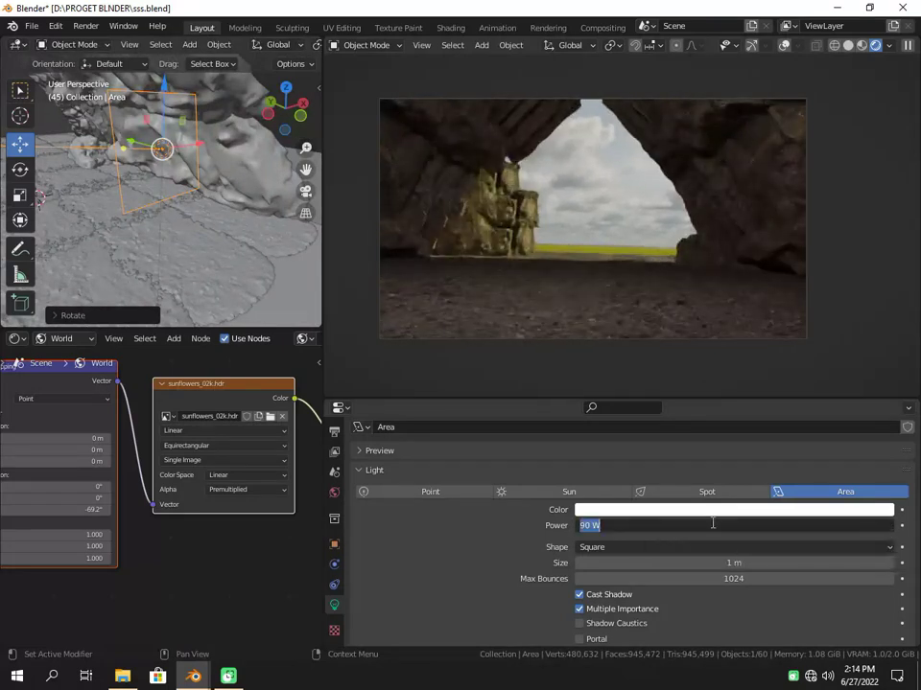
{"action": "key", "text": "Return"}
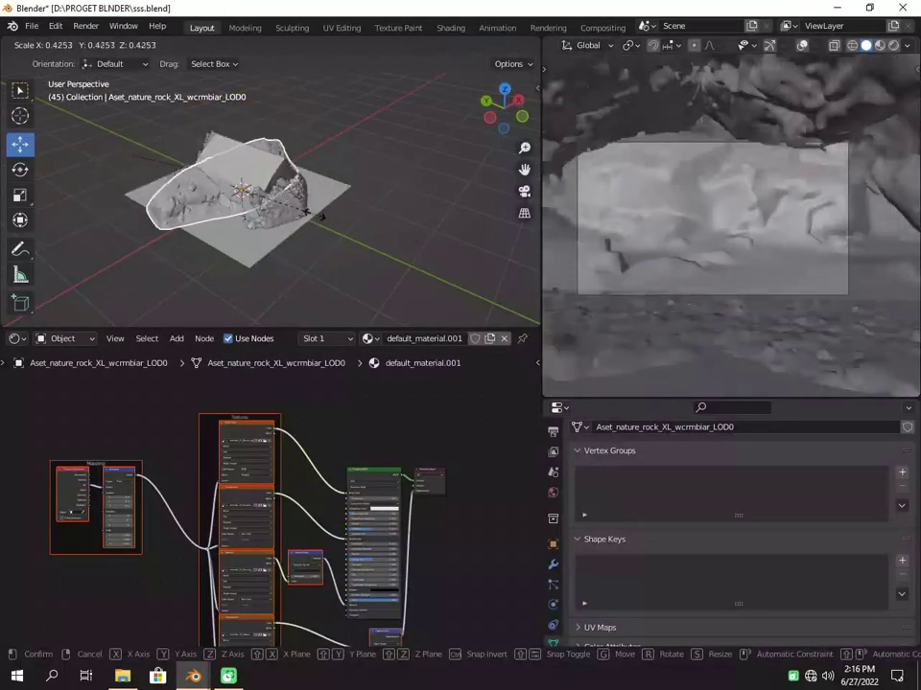
Step: Scale the rock to 0.16, turn it about 87° on Z, and slide it along X into the cave
{"action": "left_click", "coordinate": [240, 207]}
{"action": "key", "text": "r"}
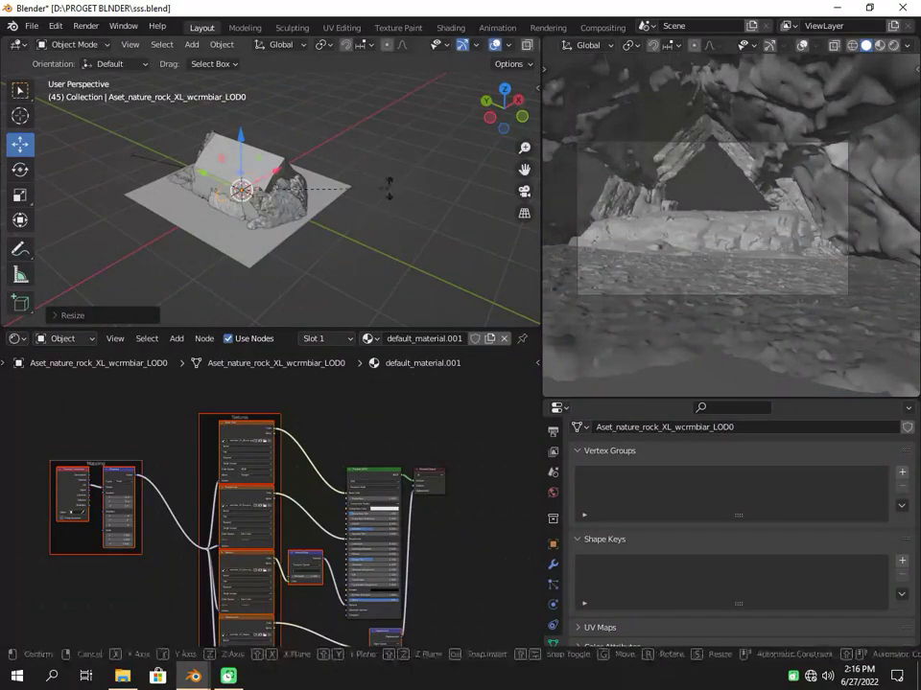
{"action": "key", "text": "z"}
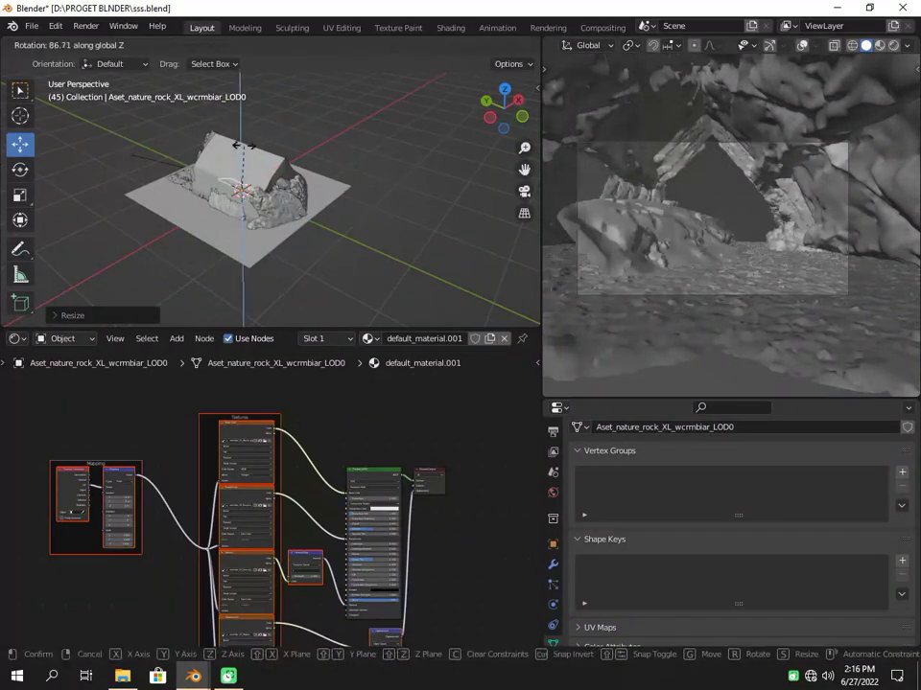
{"action": "left_click", "coordinate": [215, 137]}
{"action": "key", "text": "KP_0"}
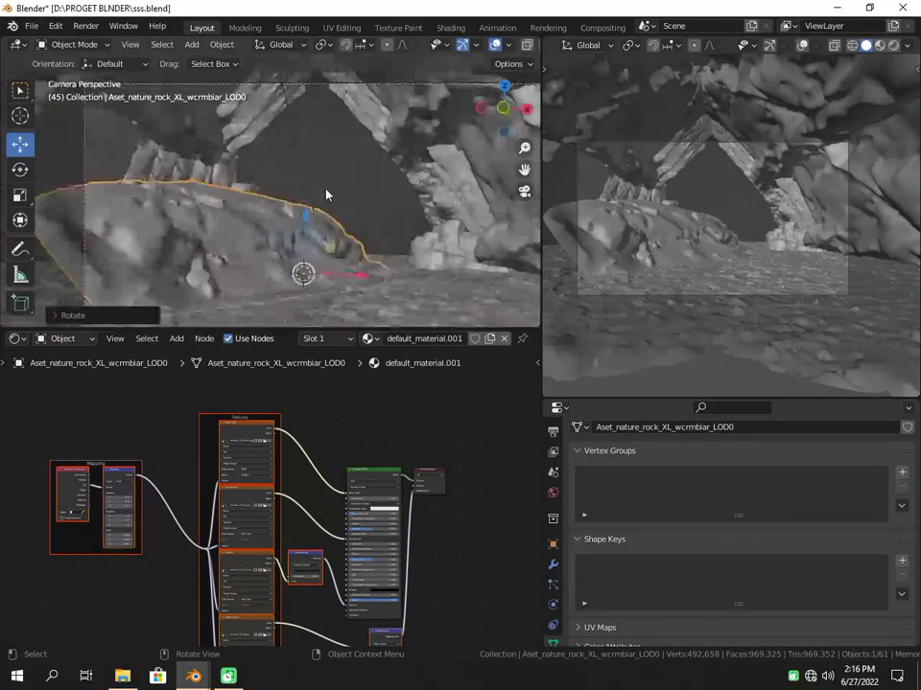
{"action": "middle_click_drag", "start_coordinate": [332, 196], "coordinate": [236, 232]}
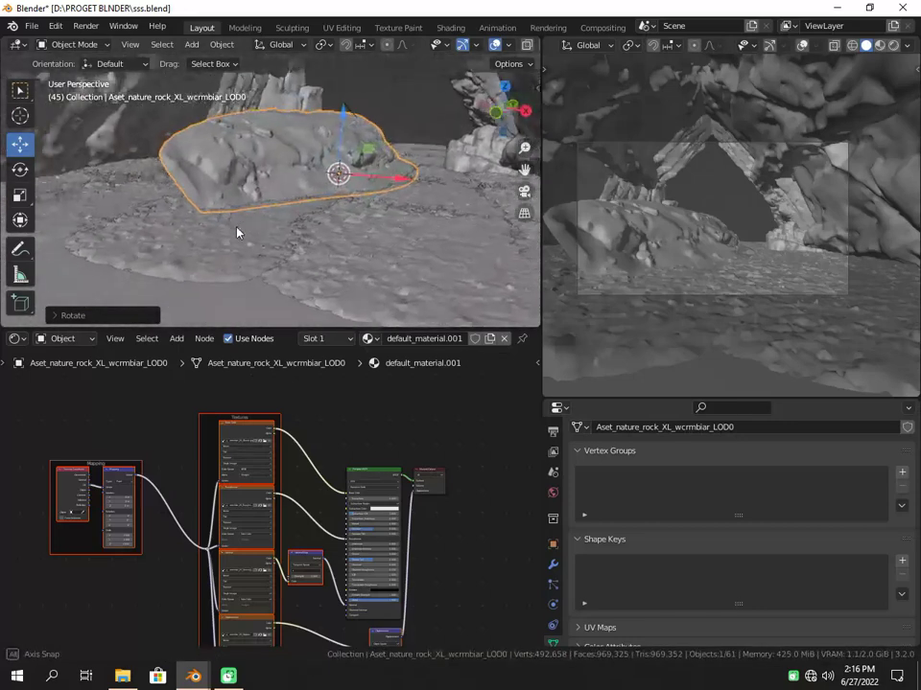
{"action": "key", "text": "g"}
{"action": "key", "text": "x"}
{"action": "left_click", "coordinate": [258, 164]}
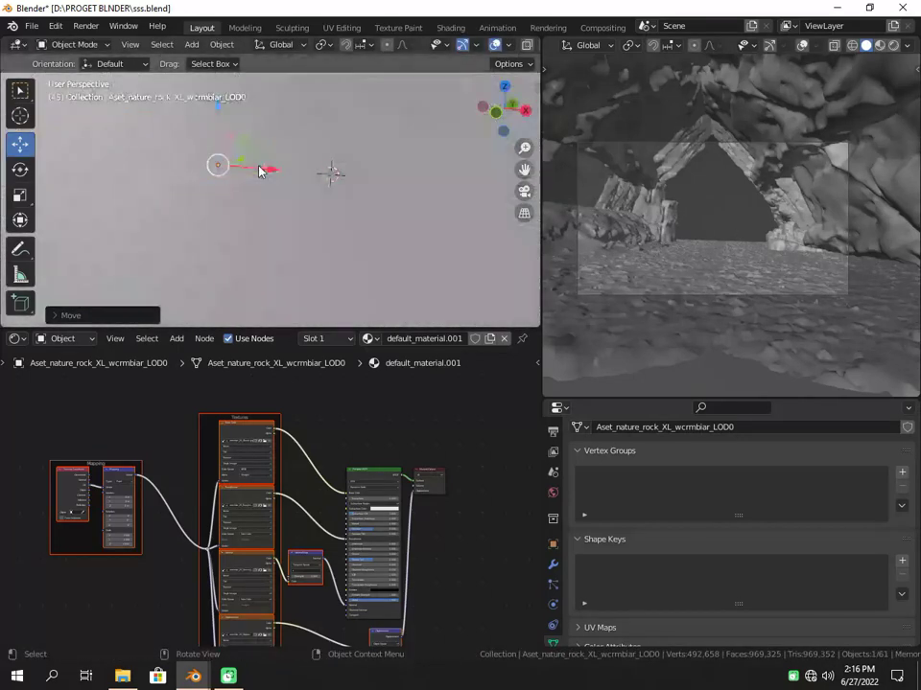
{"action": "scroll", "coordinate": [244, 183], "scroll_direction": "down", "scroll_amount": 3}
Step: In the camera view, set the cave area light's power to 100 W and then 90 W
{"action": "key", "text": "KP_0"}
{"action": "left_click", "coordinate": [318, 223]}
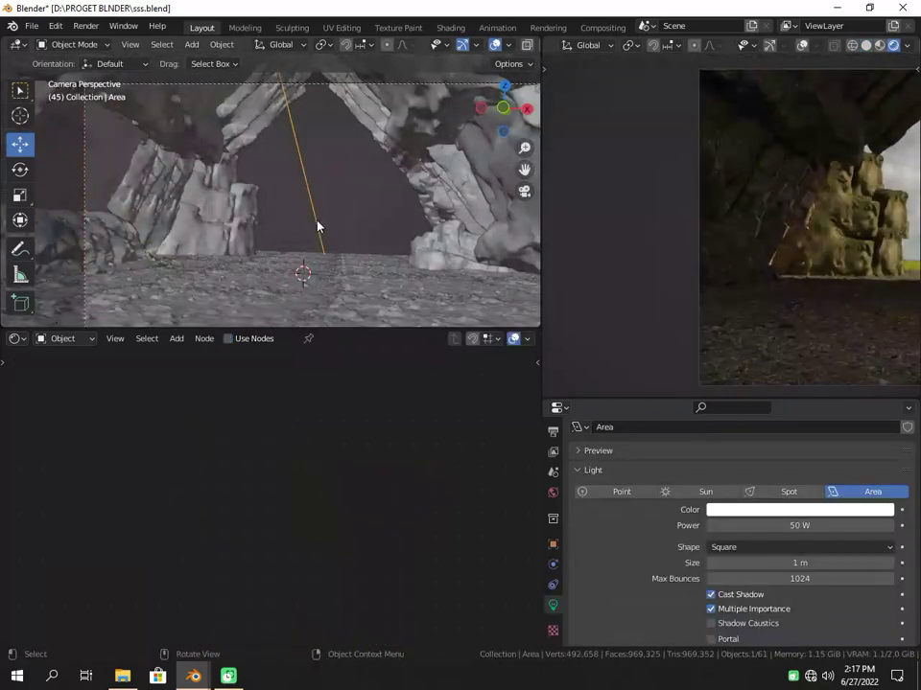
{"action": "left_click", "coordinate": [802, 526]}
{"action": "type", "text": "100"}
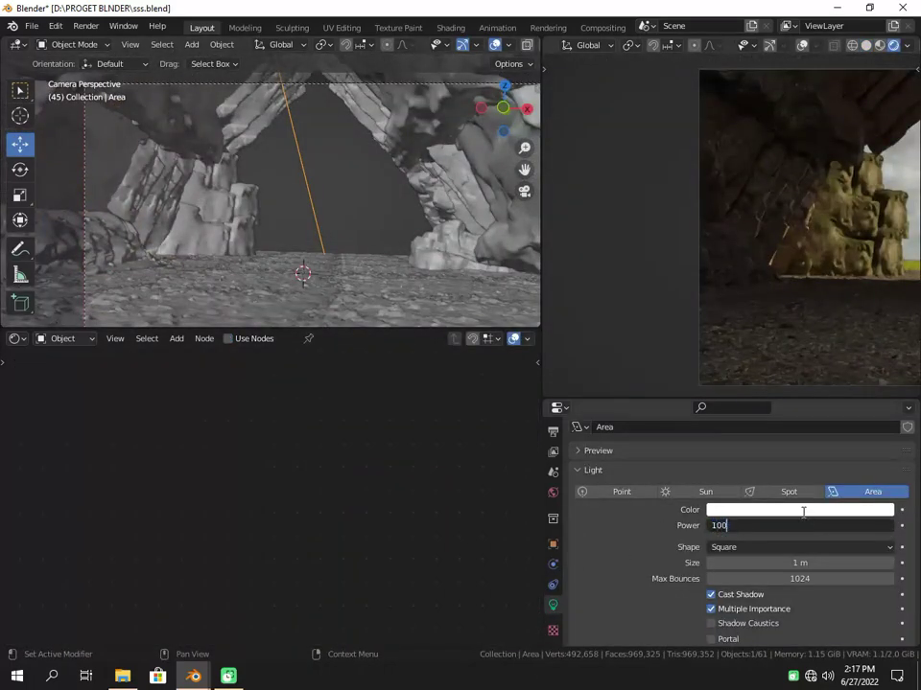
{"action": "key", "text": "Return"}
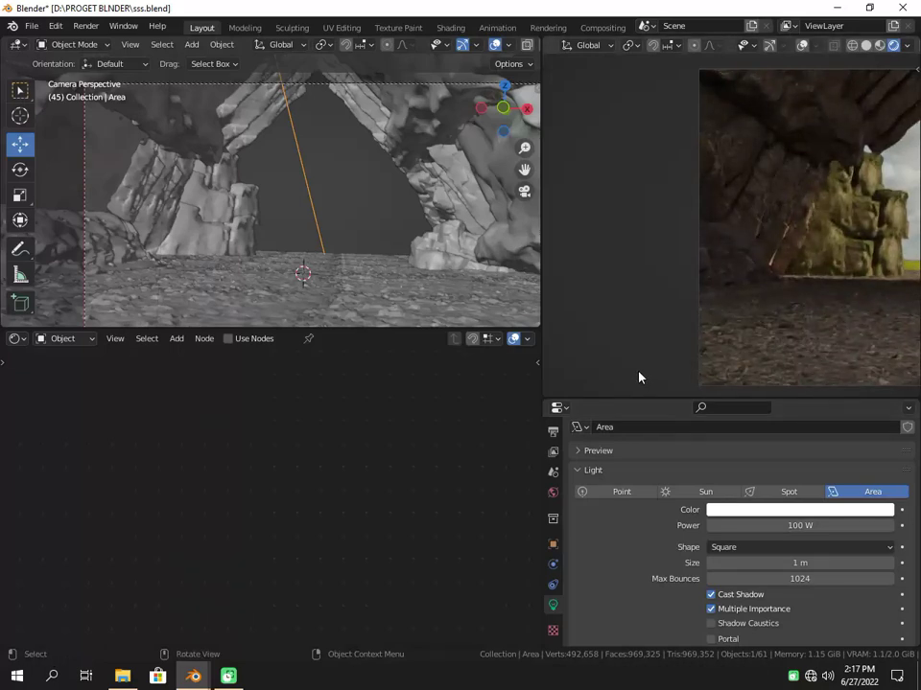
{"action": "left_click", "coordinate": [788, 526]}
{"action": "type", "text": "90"}
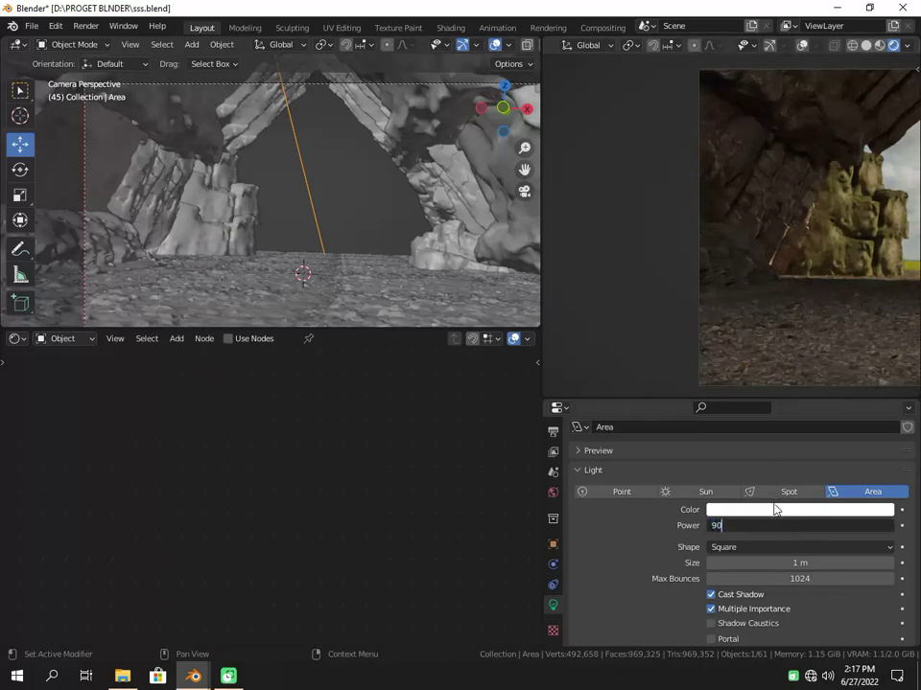
{"action": "key", "text": "Return"}
Step: Nudge the rock at the left of the arch slightly along the Y axis
{"action": "scroll", "coordinate": [707, 326], "scroll_direction": "down", "scroll_amount": 4}
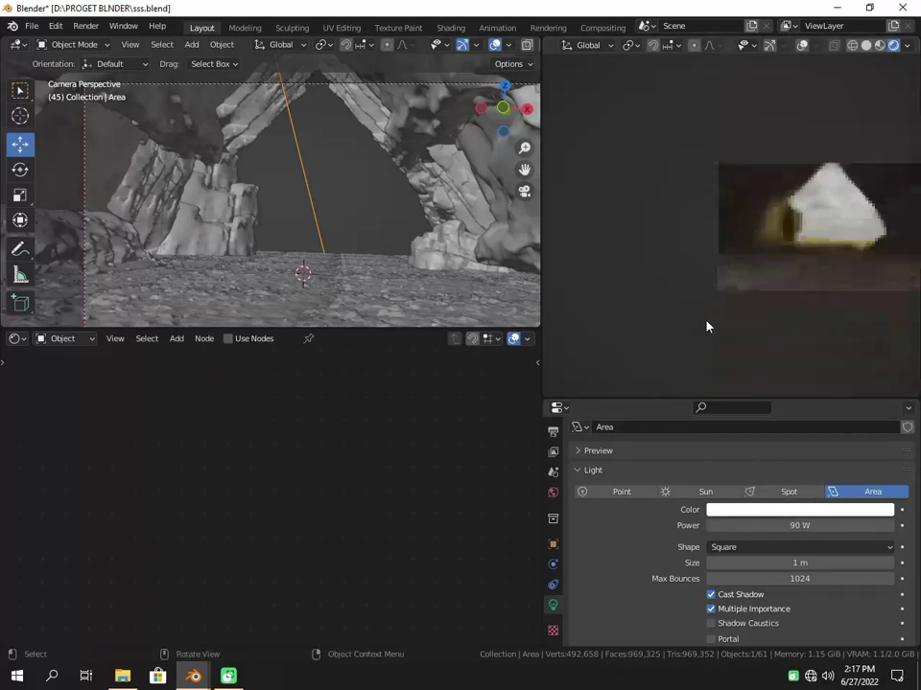
{"action": "middle_click_drag", "start_coordinate": [778, 309], "coordinate": [725, 322], "text": "shift"}
{"action": "scroll", "coordinate": [721, 329], "scroll_direction": "up", "scroll_amount": 3}
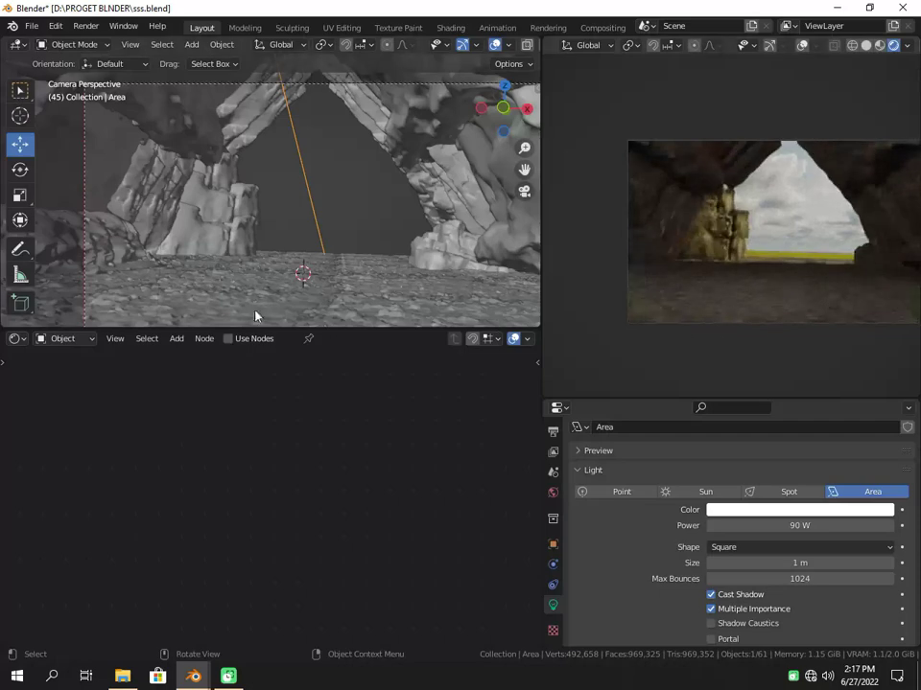
{"action": "left_click", "coordinate": [109, 242]}
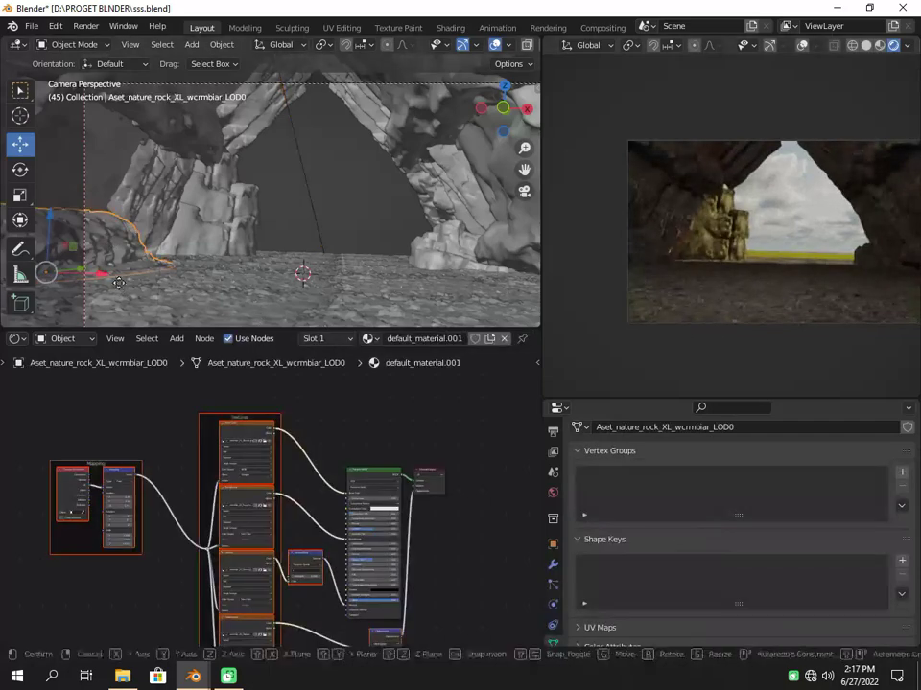
{"action": "key", "text": "g"}
{"action": "key", "text": "y"}
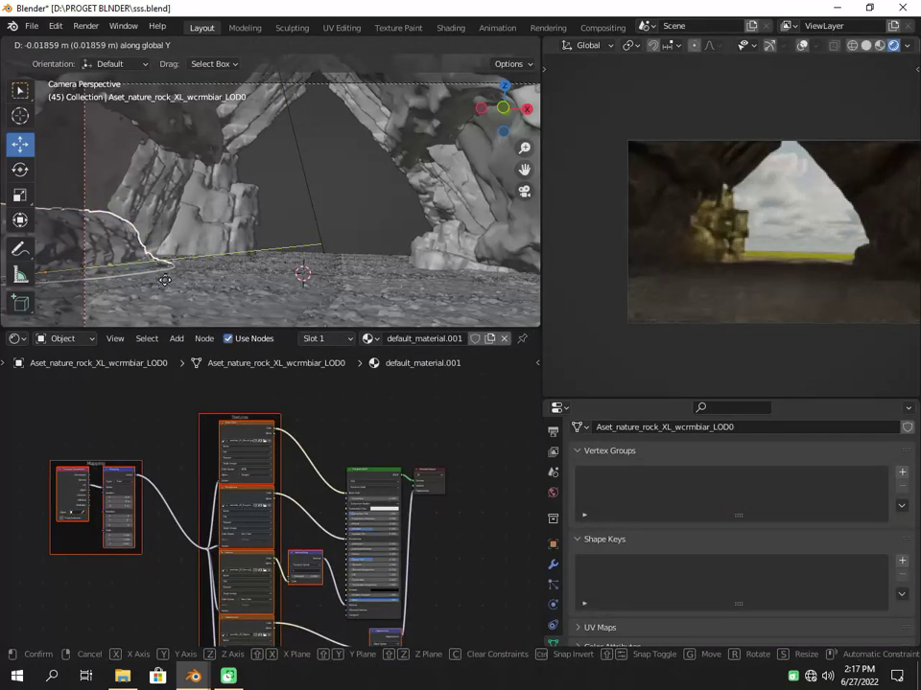
{"action": "left_click", "coordinate": [106, 326]}
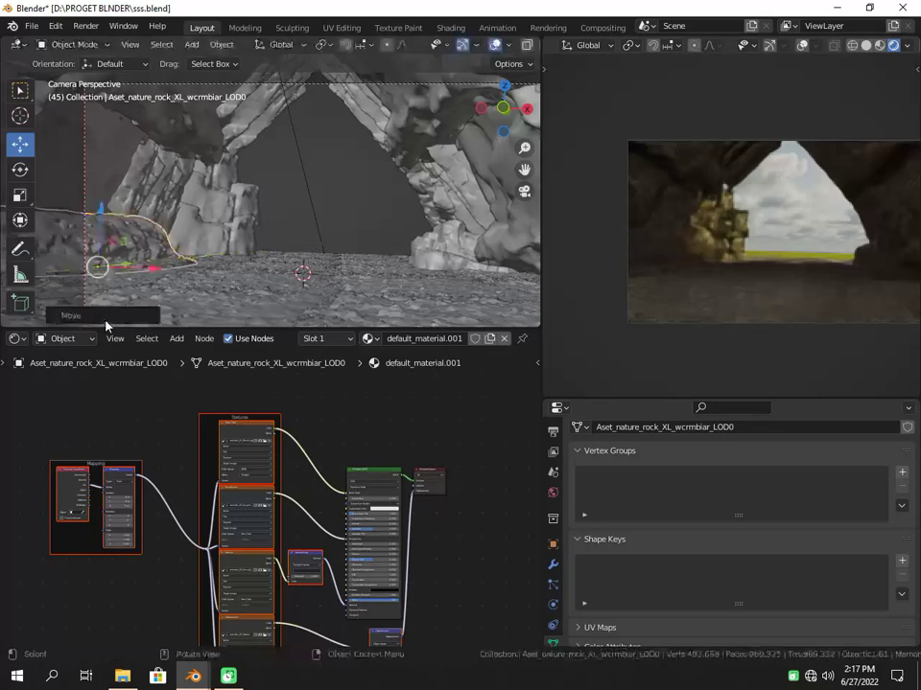
{"action": "scroll", "coordinate": [548, 341], "scroll_direction": "up", "scroll_amount": 2}
{"action": "scroll", "coordinate": [615, 349], "scroll_direction": "up", "scroll_amount": 2}
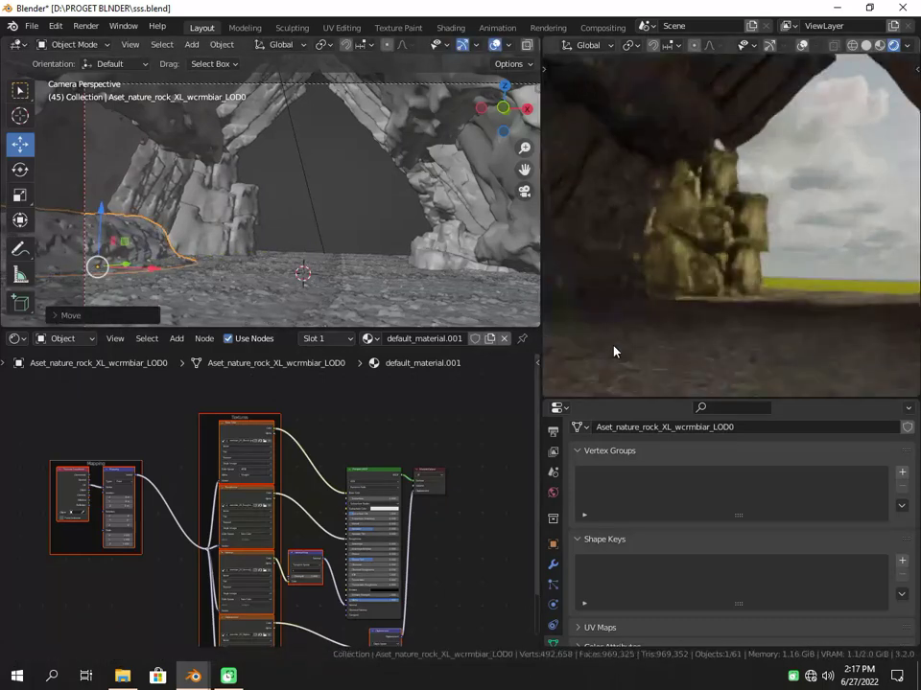
{"action": "scroll", "coordinate": [673, 357], "scroll_direction": "up", "scroll_amount": 2}
{"action": "scroll", "coordinate": [625, 353], "scroll_direction": "down", "scroll_amount": 2}
Step: Select the cave area light and tilt it freely with the rotate tool
{"action": "middle_click_drag", "start_coordinate": [384, 239], "coordinate": [249, 192]}
{"action": "left_click", "coordinate": [233, 185]}
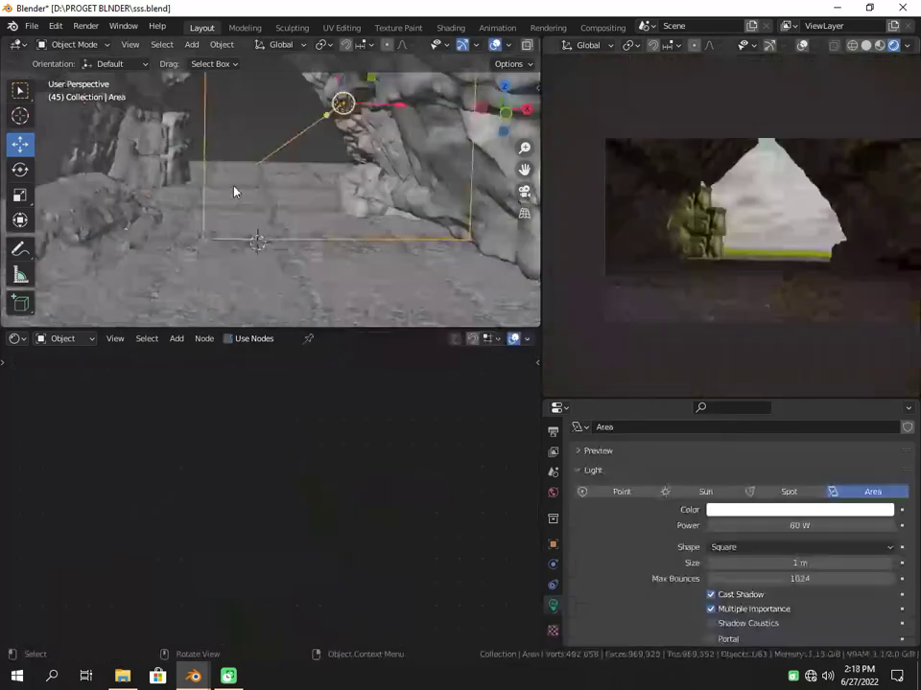
{"action": "left_click", "coordinate": [19, 170]}
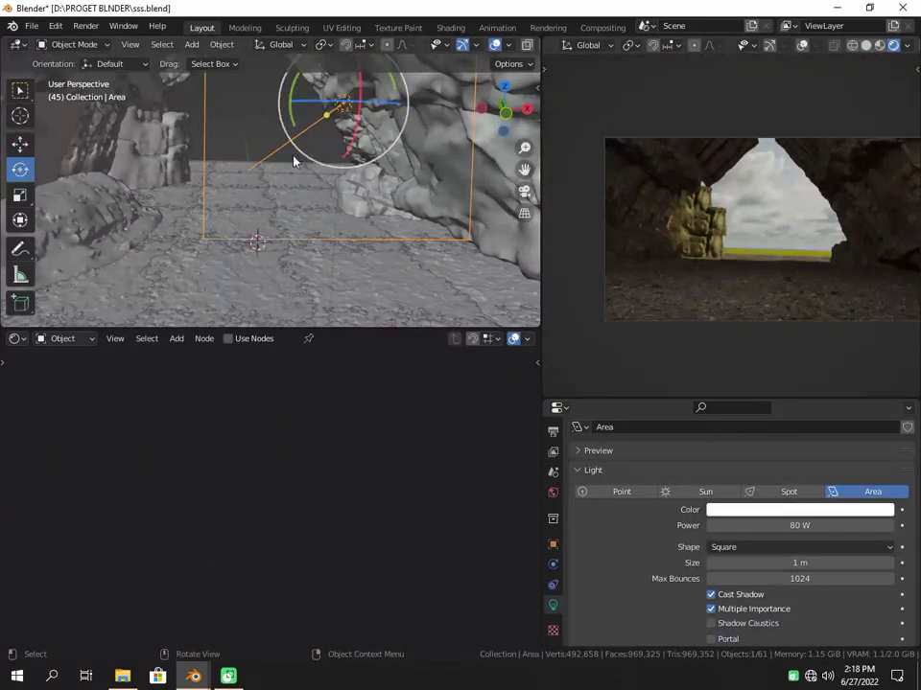
{"action": "mouse_move", "coordinate": [353, 147]}
{"action": "left_mouse_down"}
{"action": "mouse_move", "coordinate": [326, 91]}
{"action": "mouse_move", "coordinate": [342, 102]}
{"action": "left_mouse_up"}
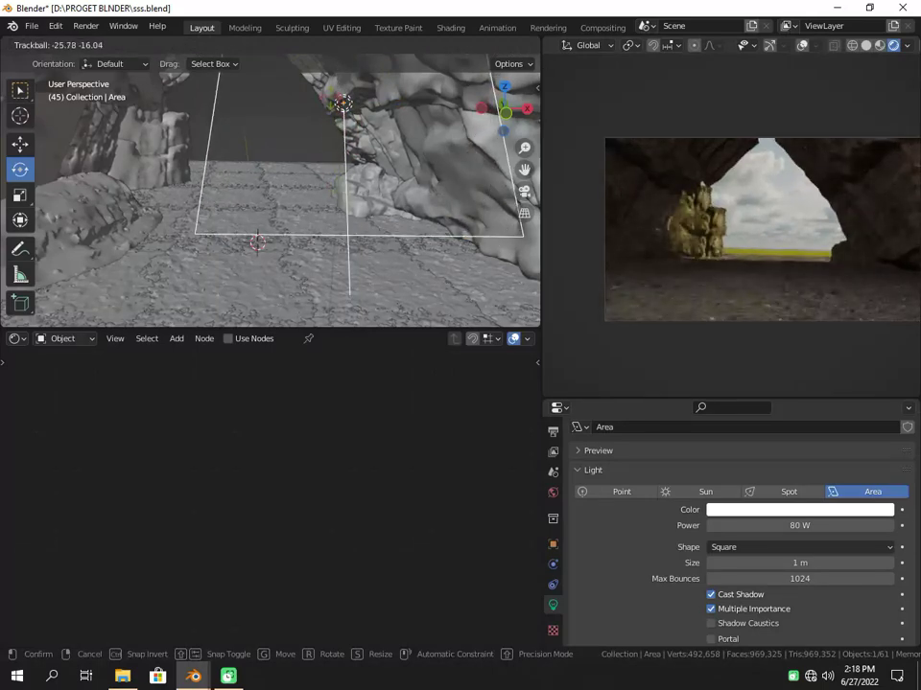
{"action": "left_click", "coordinate": [23, 172]}
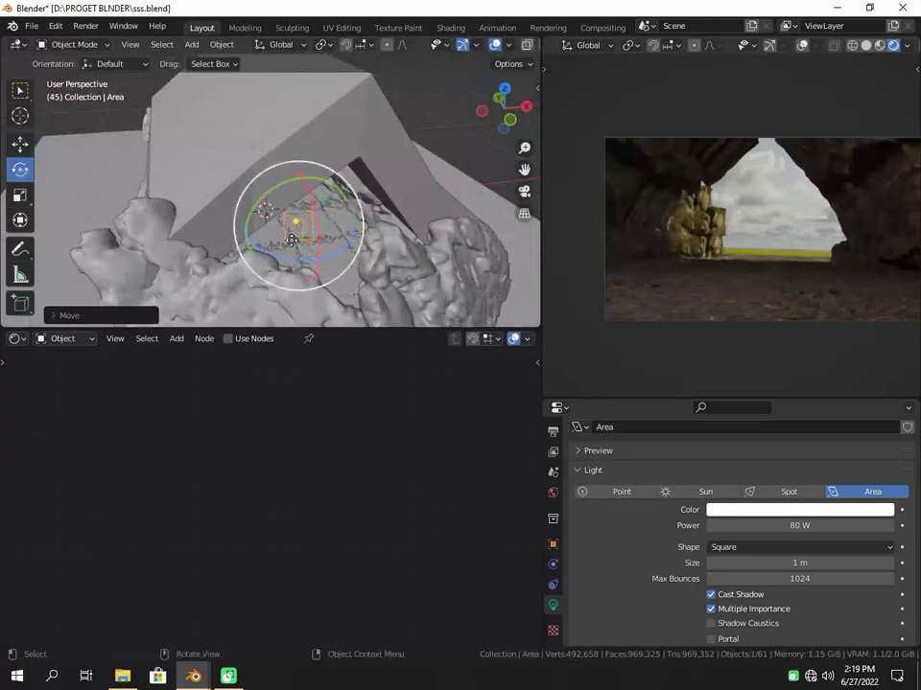
{"action": "mouse_move", "coordinate": [320, 239]}
{"action": "left_mouse_down"}
{"action": "mouse_move", "coordinate": [355, 263]}
{"action": "mouse_move", "coordinate": [291, 231]}
{"action": "left_mouse_up"}
{"action": "right_click", "coordinate": [319, 242]}
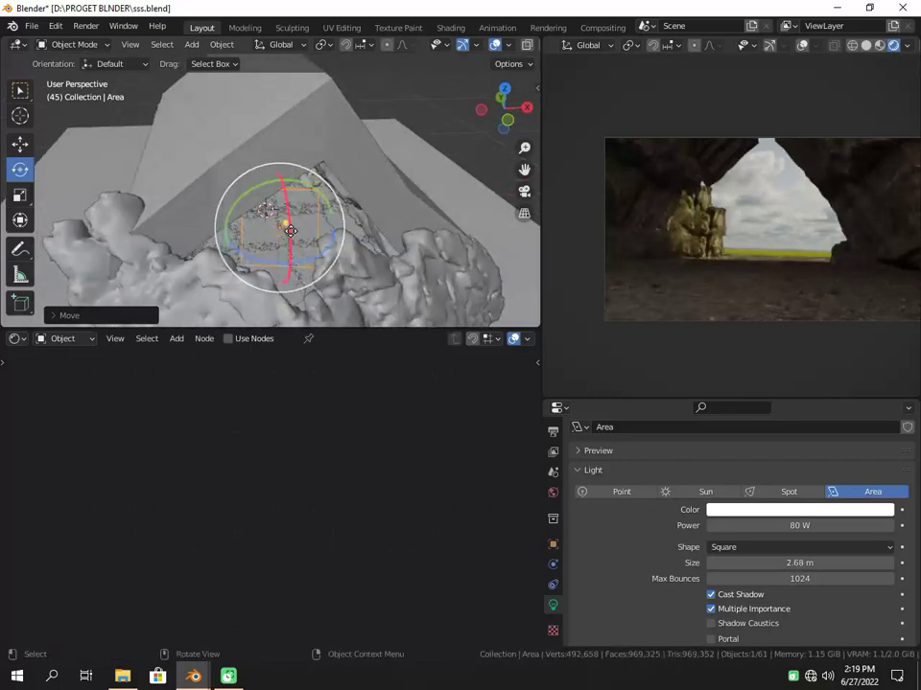
Step: Rotate the area light twice about Z, then tilt it about the global X axis
{"action": "scroll", "coordinate": [296, 217], "scroll_direction": "up", "scroll_amount": 3}
{"action": "key", "text": "r"}
{"action": "key", "text": "z"}
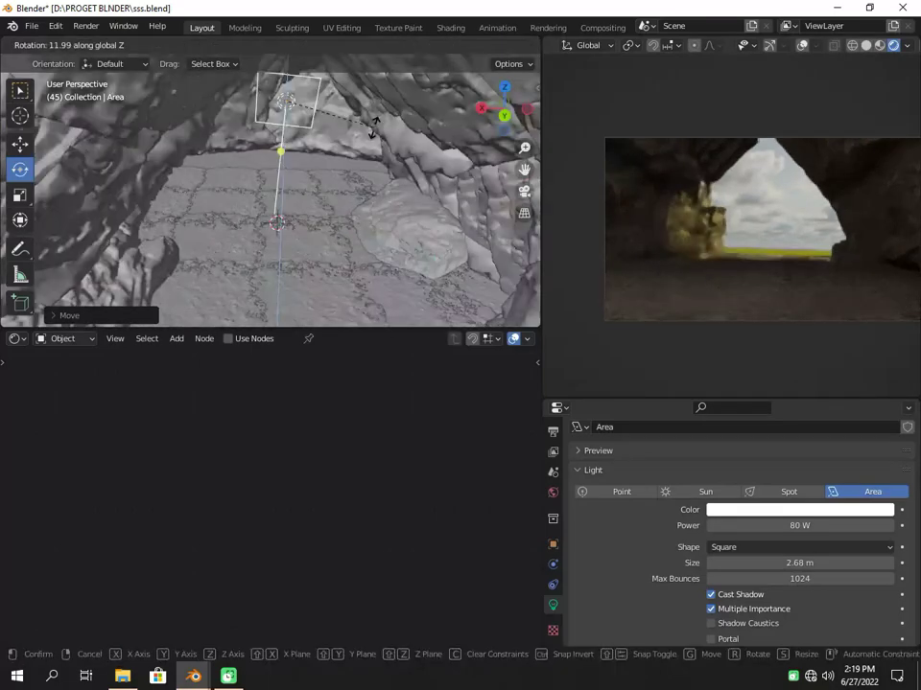
{"action": "left_click", "coordinate": [387, 148]}
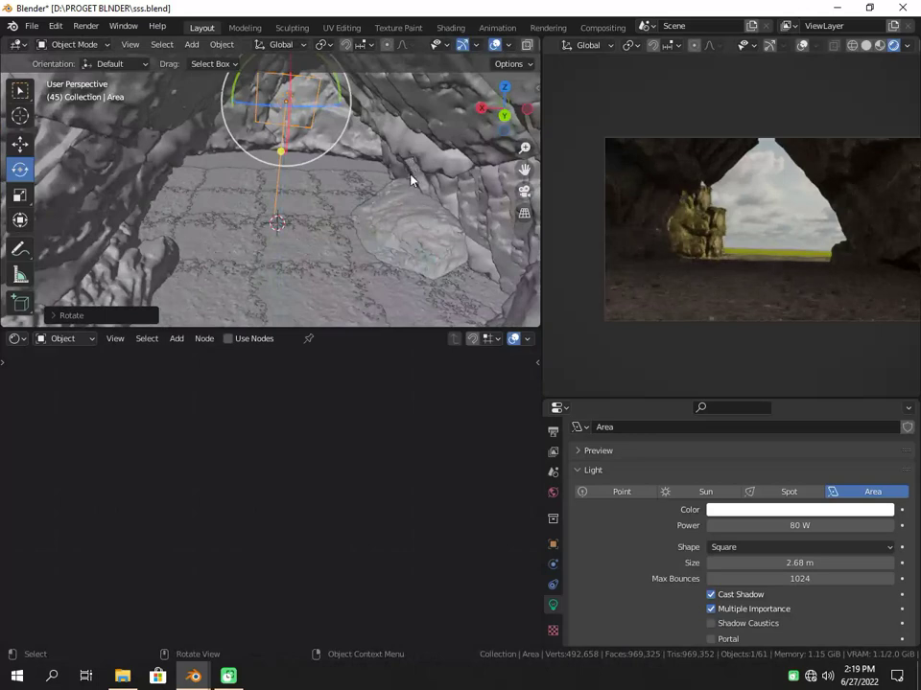
{"action": "middle_click_drag", "start_coordinate": [410, 178], "coordinate": [396, 150]}
{"action": "key", "text": "r"}
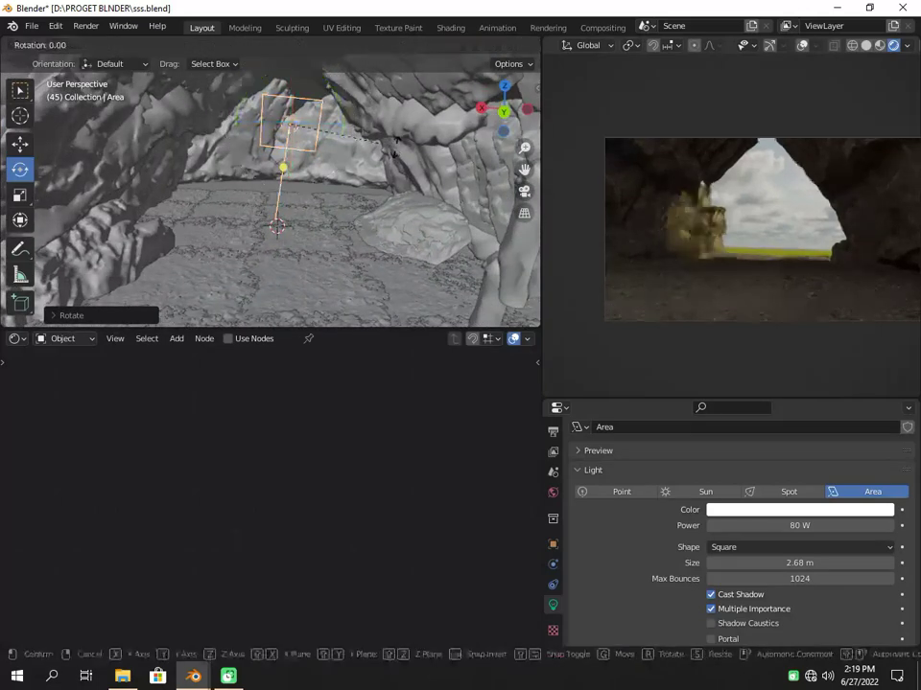
{"action": "key", "text": "z"}
{"action": "left_click", "coordinate": [430, 154]}
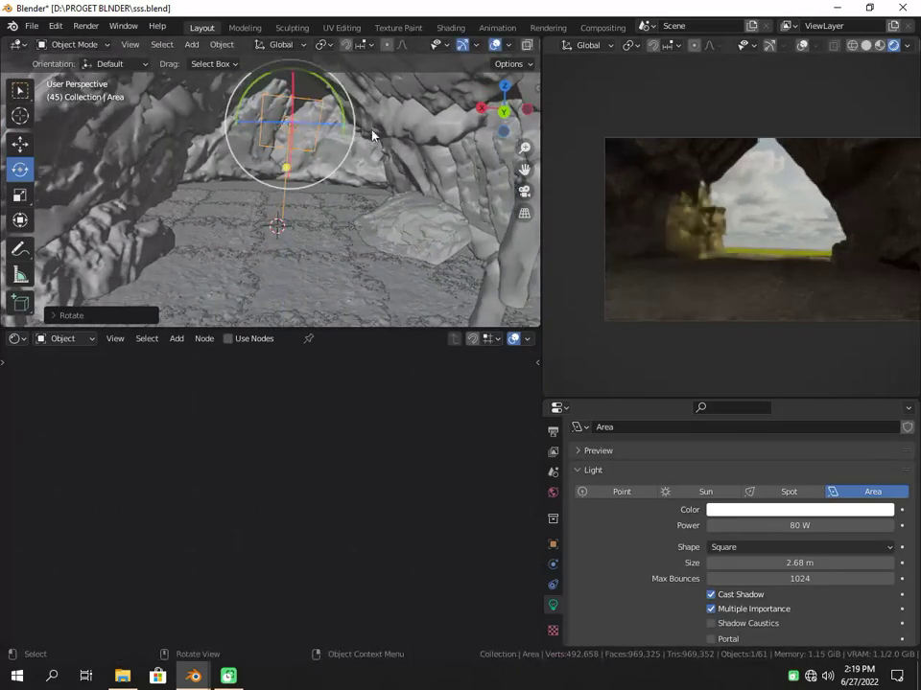
{"action": "key", "text": "g"}
{"action": "key", "text": "r"}
{"action": "key", "text": "x"}
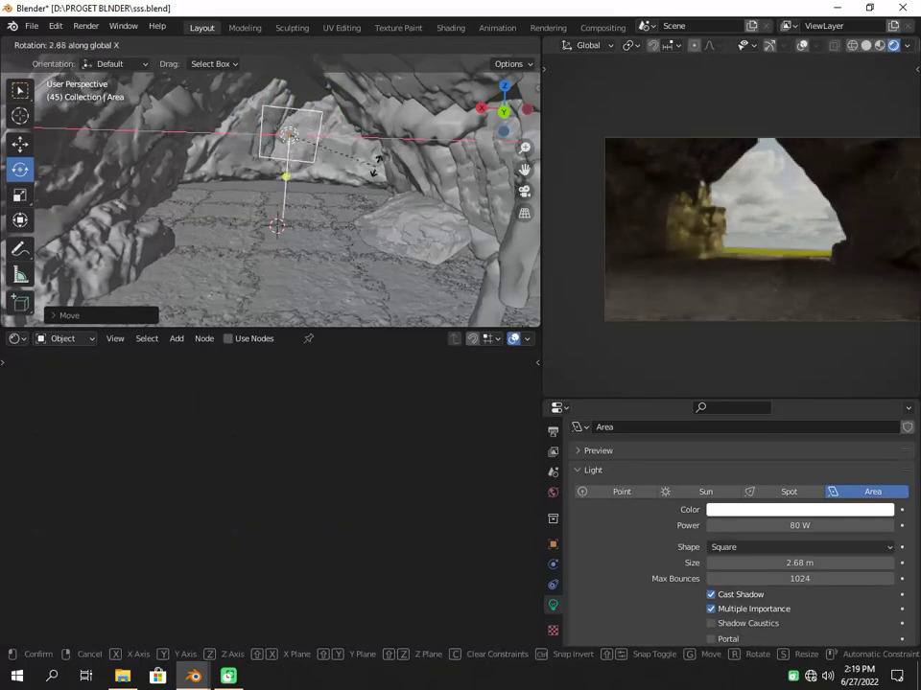
{"action": "left_click", "coordinate": [376, 243]}
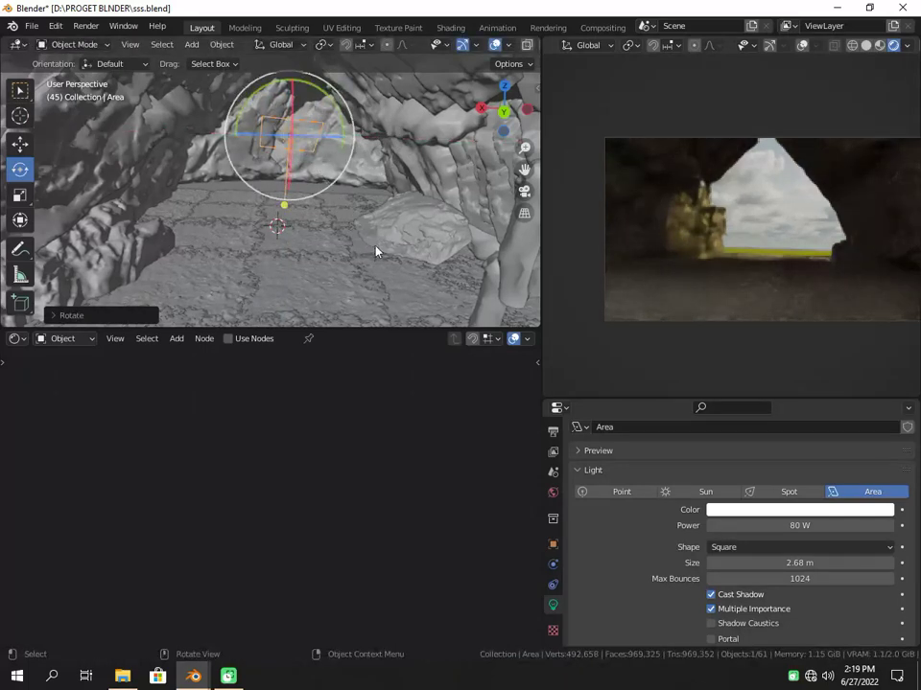
Step: Move the area light along the Y axis to a new position in the cave
{"action": "mouse_move", "coordinate": [329, 202]}
{"action": "middle_mouse_down"}
{"action": "mouse_move", "coordinate": [288, 205]}
{"action": "mouse_move", "coordinate": [300, 230]}
{"action": "middle_mouse_up"}
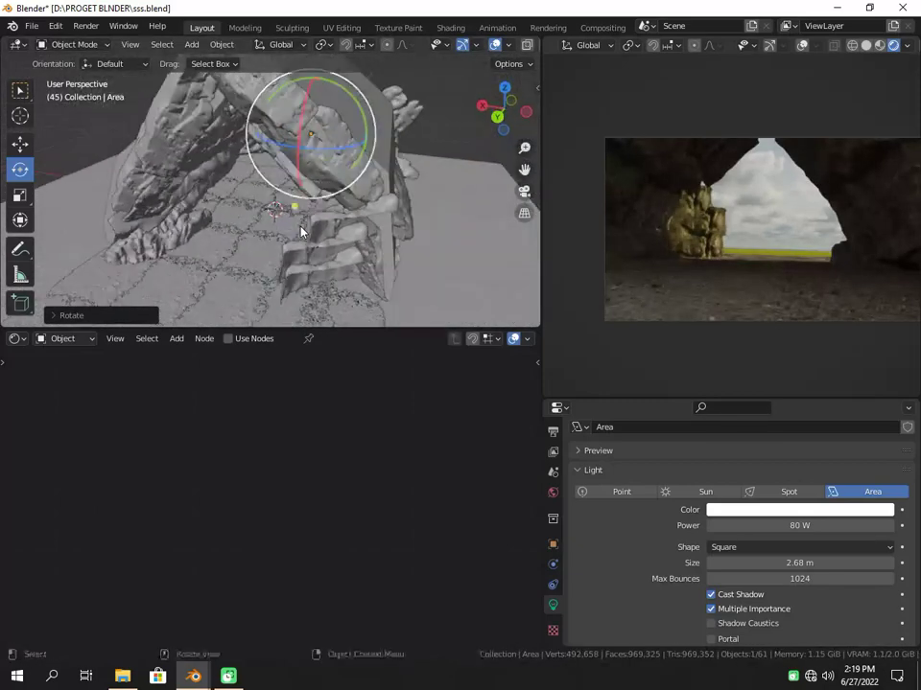
{"action": "left_click", "coordinate": [21, 143]}
{"action": "key", "text": "g"}
{"action": "key", "text": "y"}
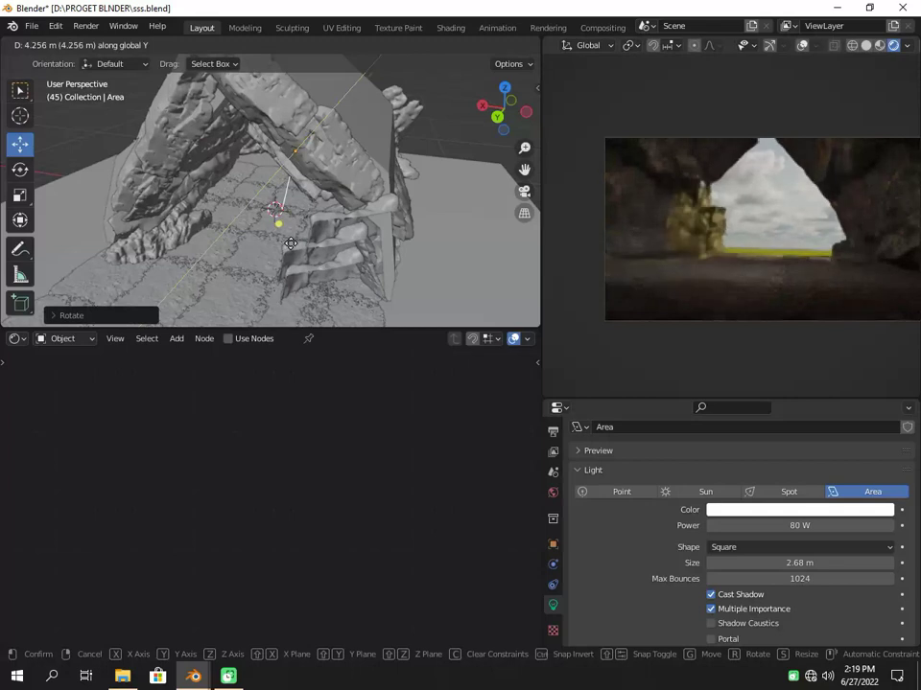
{"action": "left_click", "coordinate": [291, 243]}
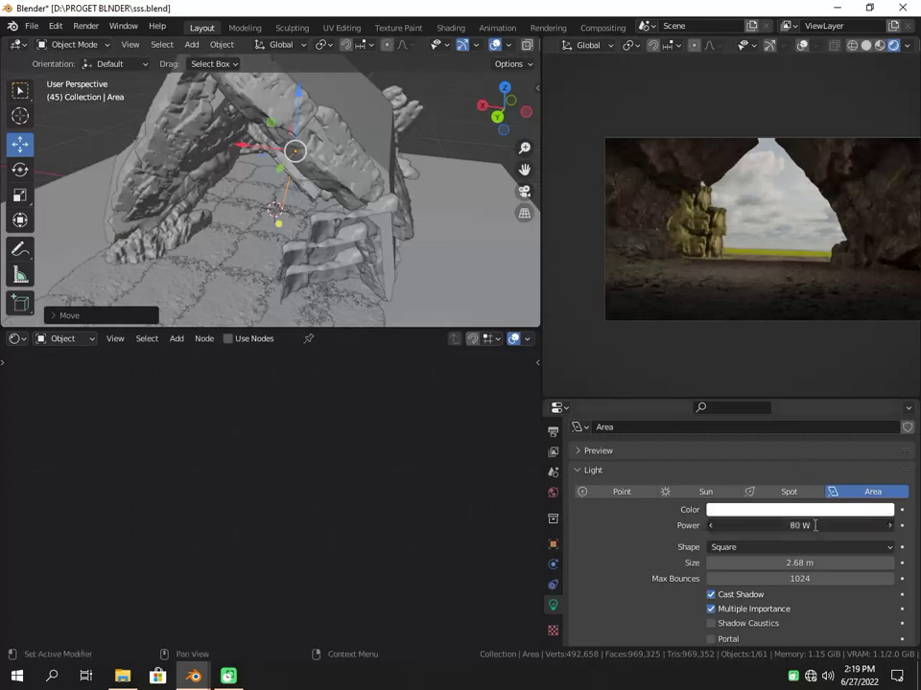
{"action": "left_click", "coordinate": [799, 526]}
{"action": "type", "text": "50"}
Step: Apply a 50 W power to the area light, then select the rock on the cave floor
{"action": "key", "text": "Return"}
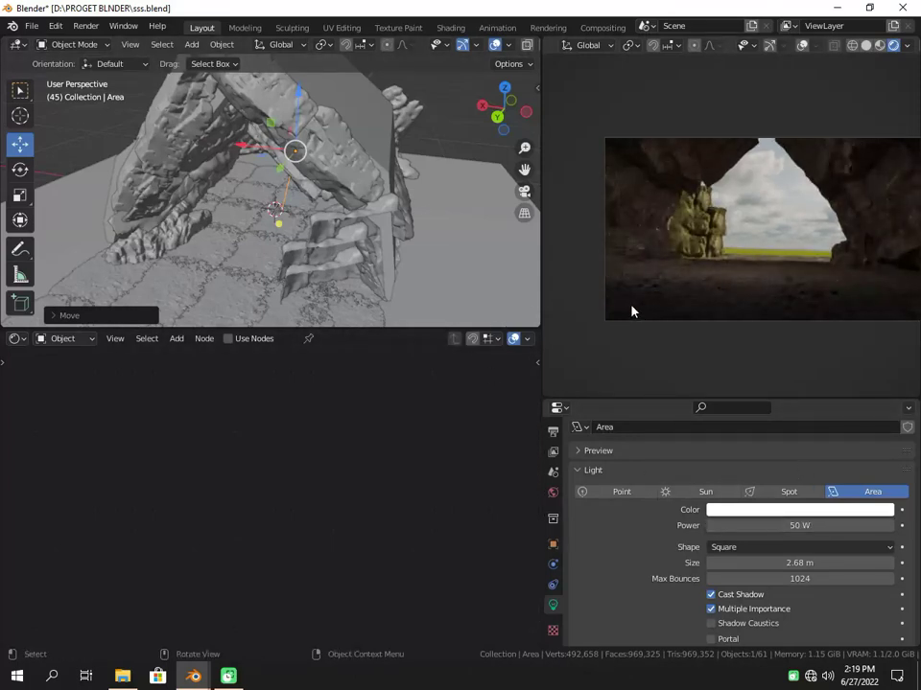
{"action": "scroll", "coordinate": [671, 331], "scroll_direction": "up", "scroll_amount": 2}
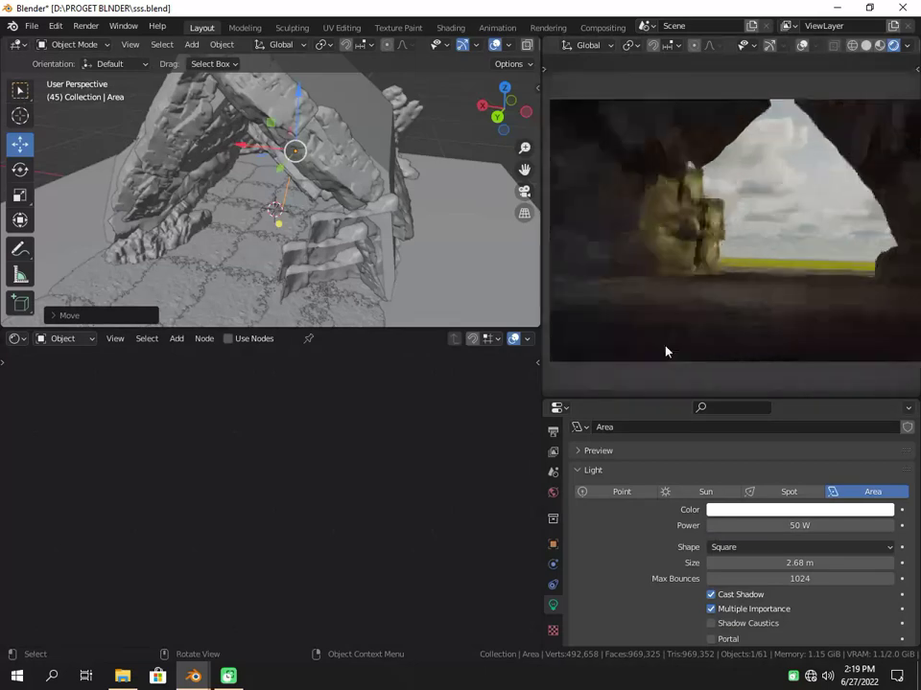
{"action": "scroll", "coordinate": [663, 351], "scroll_direction": "up", "scroll_amount": 1}
{"action": "scroll", "coordinate": [775, 364], "scroll_direction": "up", "scroll_amount": 2}
{"action": "scroll", "coordinate": [776, 367], "scroll_direction": "up", "scroll_amount": 2}
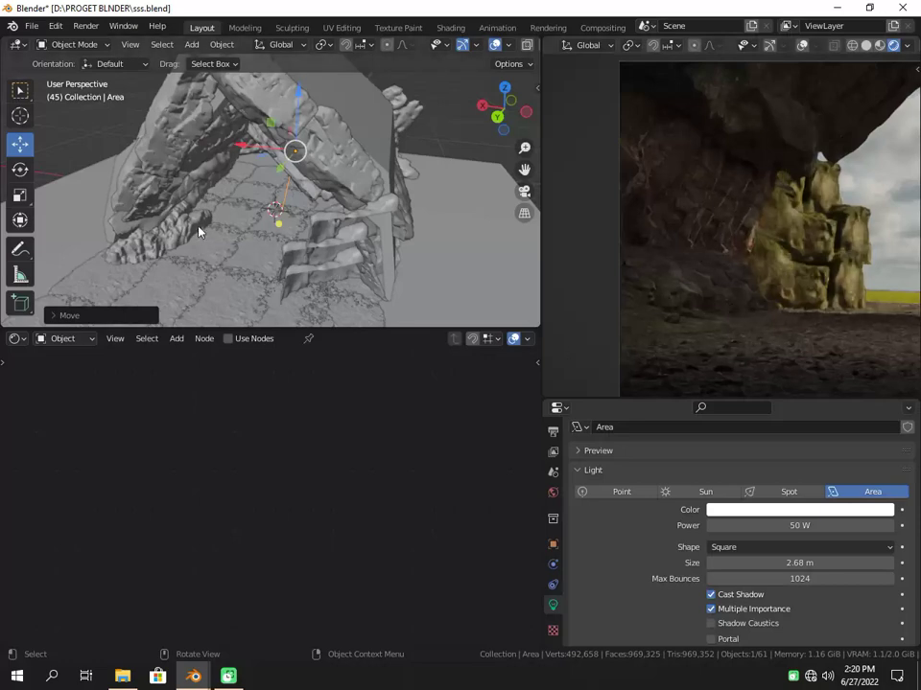
{"action": "middle_click_drag", "start_coordinate": [199, 233], "coordinate": [374, 243]}
{"action": "left_click", "coordinate": [374, 242]}
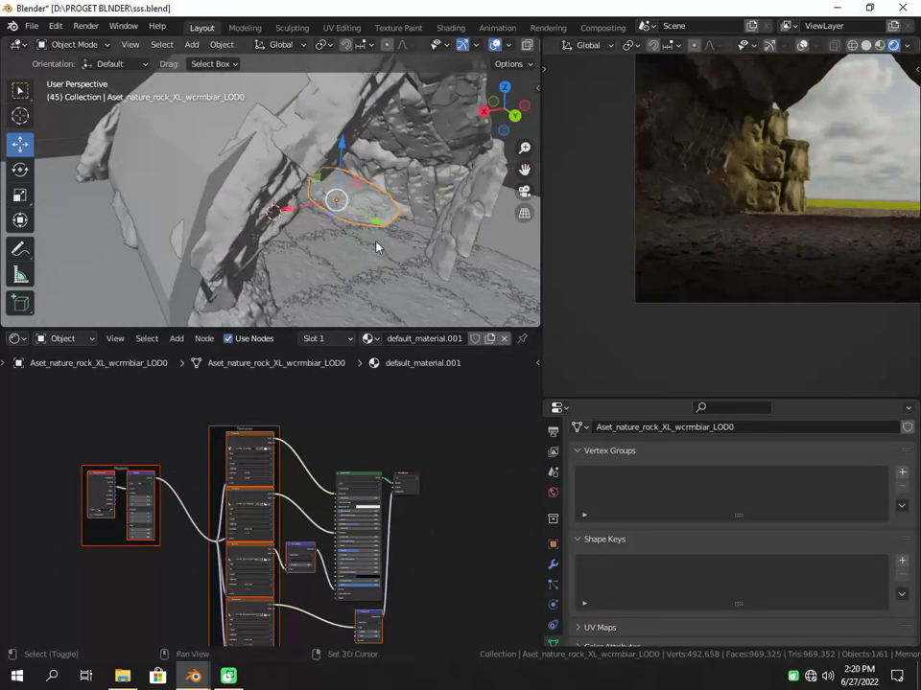
Step: Duplicate the cave-floor rock and a rock assembly piece, placing the copies nearby
{"action": "key", "text": "shift+d"}
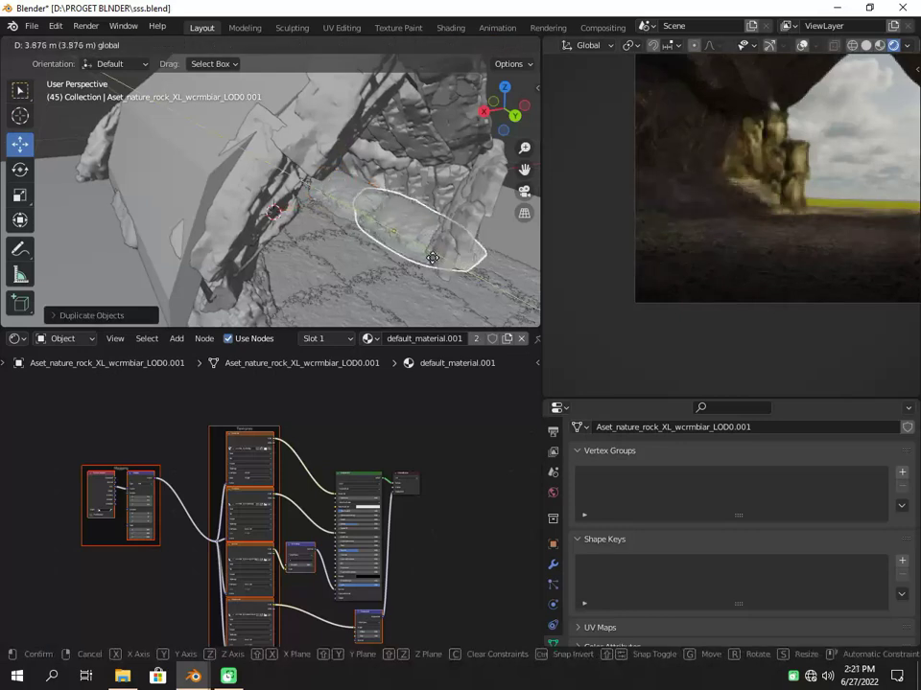
{"action": "left_click", "coordinate": [452, 270]}
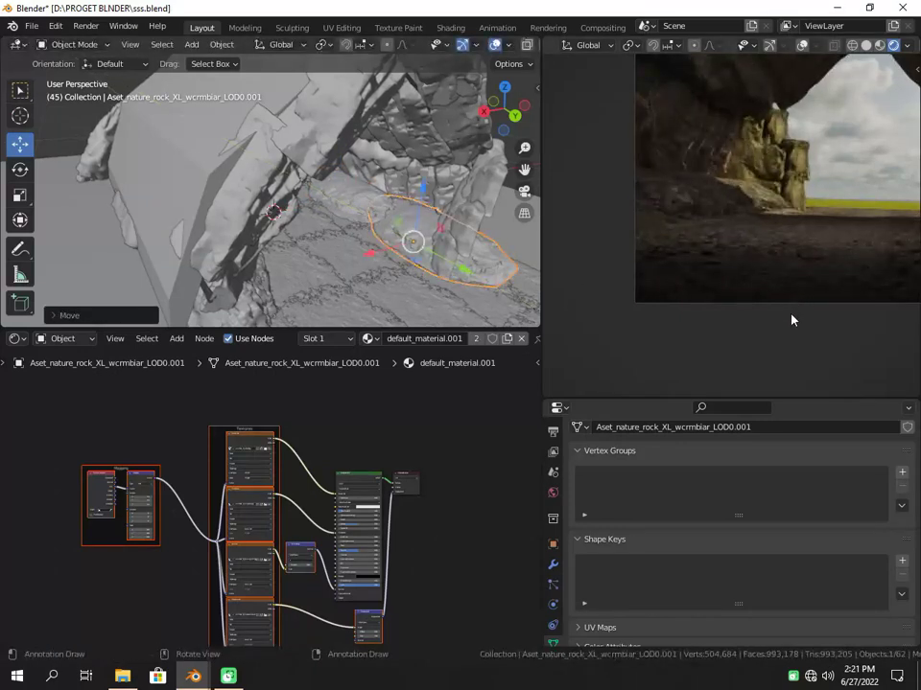
{"action": "left_click", "coordinate": [446, 206]}
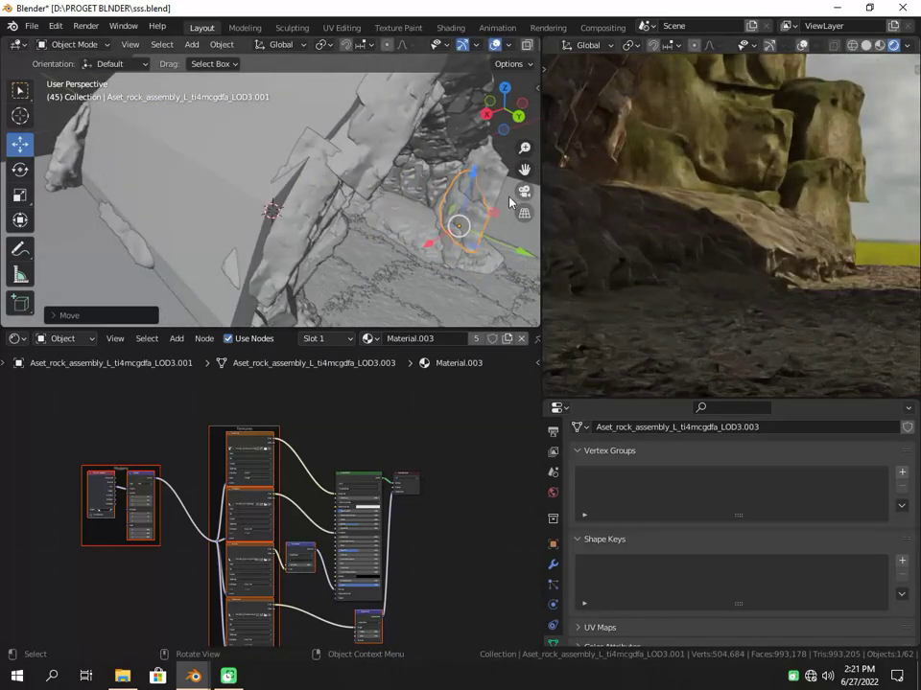
{"action": "key", "text": "shift+d"}
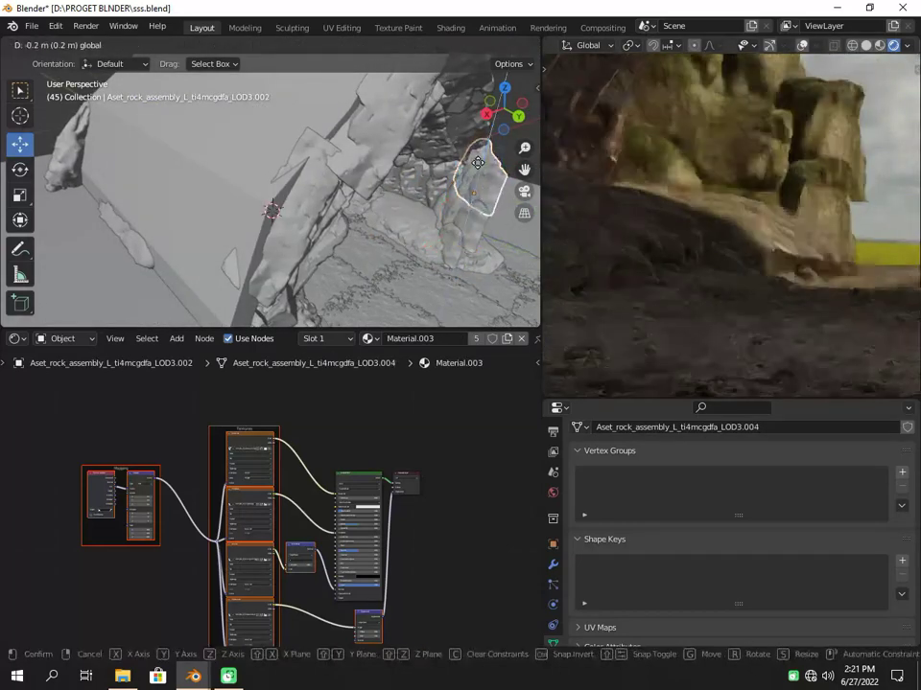
{"action": "left_click", "coordinate": [483, 185]}
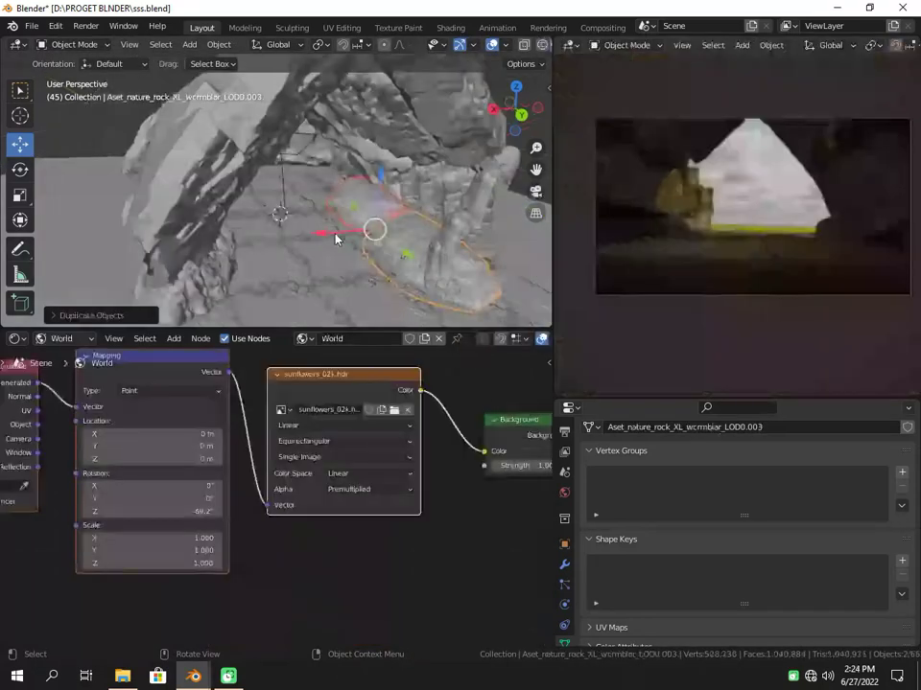
{"action": "key", "text": "g"}
{"action": "left_click", "coordinate": [170, 108]}
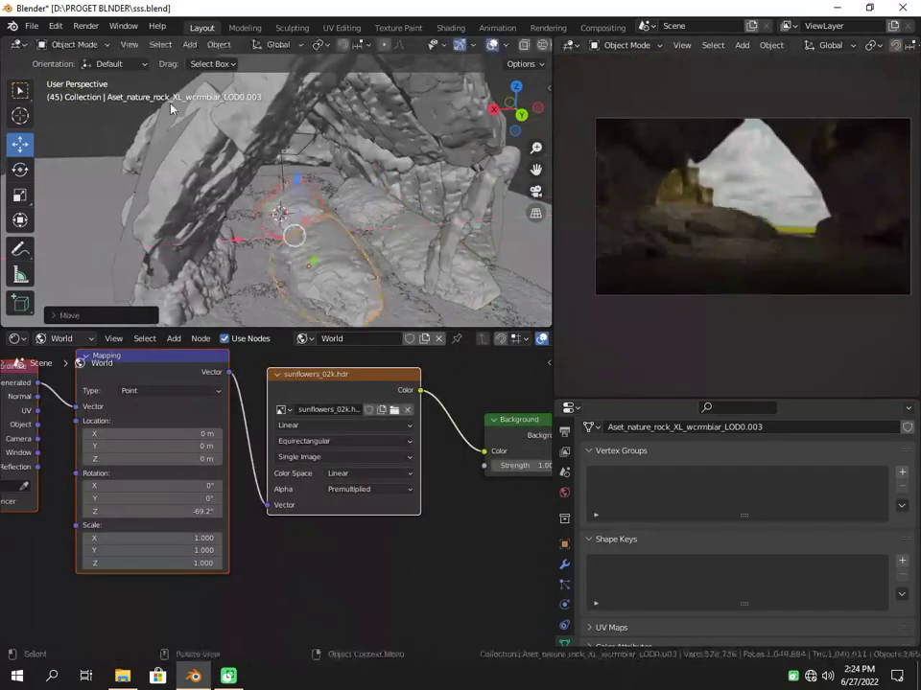
Step: Mirror the rock across the global Y axis and move it inside the cave
{"action": "left_click", "coordinate": [219, 45]}
{"action": "mouse_move", "coordinate": [238, 89]}
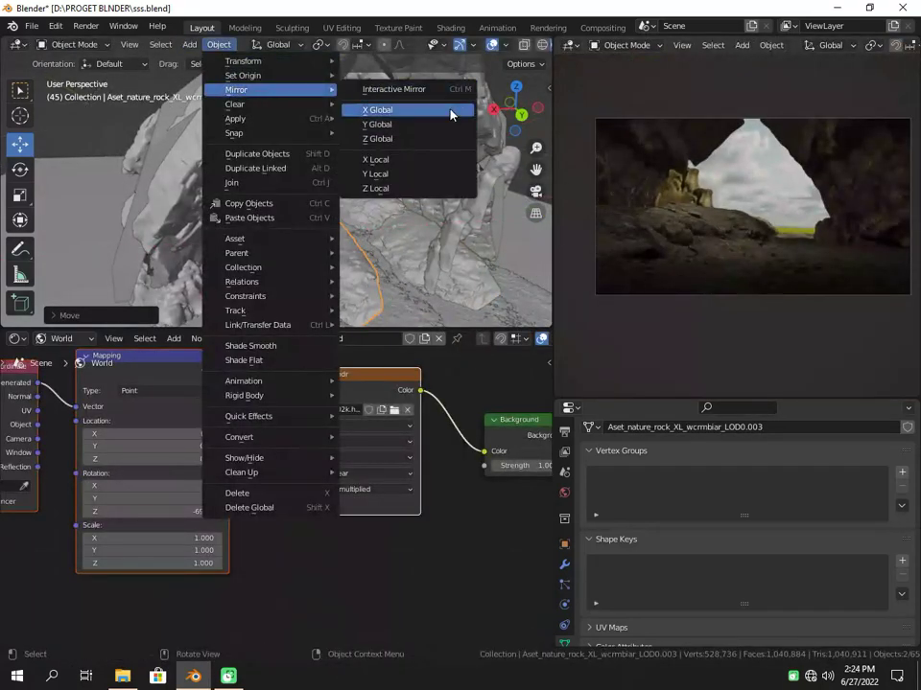
{"action": "left_click", "coordinate": [455, 117]}
{"action": "middle_click_drag", "start_coordinate": [303, 182], "coordinate": [245, 243]}
{"action": "key", "text": "g"}
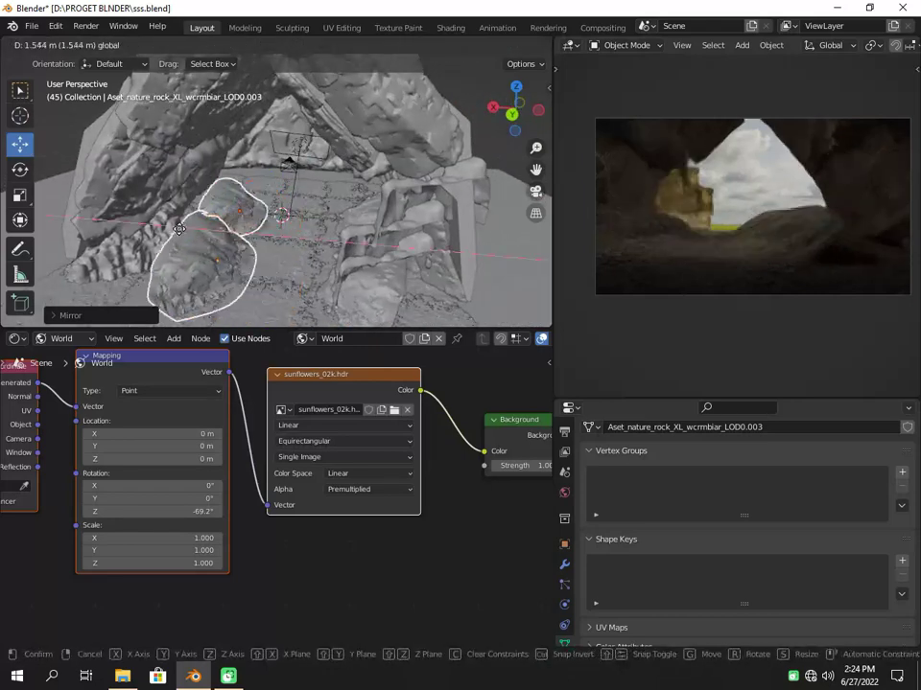
{"action": "left_click", "coordinate": [208, 174]}
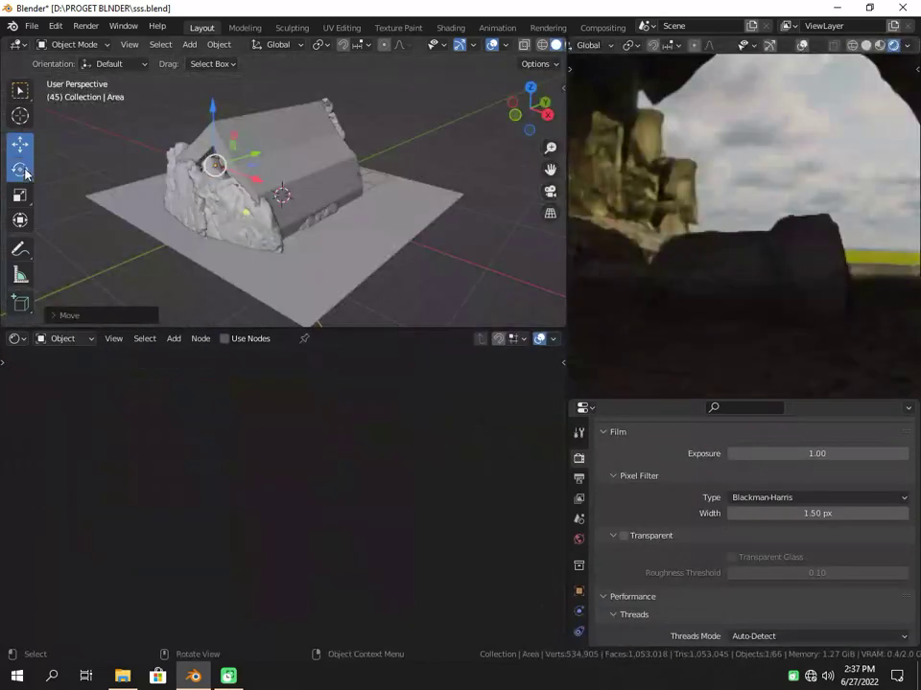
Step: Tilt the area light about the X axis with the rotate gizmo
{"action": "left_click_drag", "start_coordinate": [164, 173], "coordinate": [356, 300]}
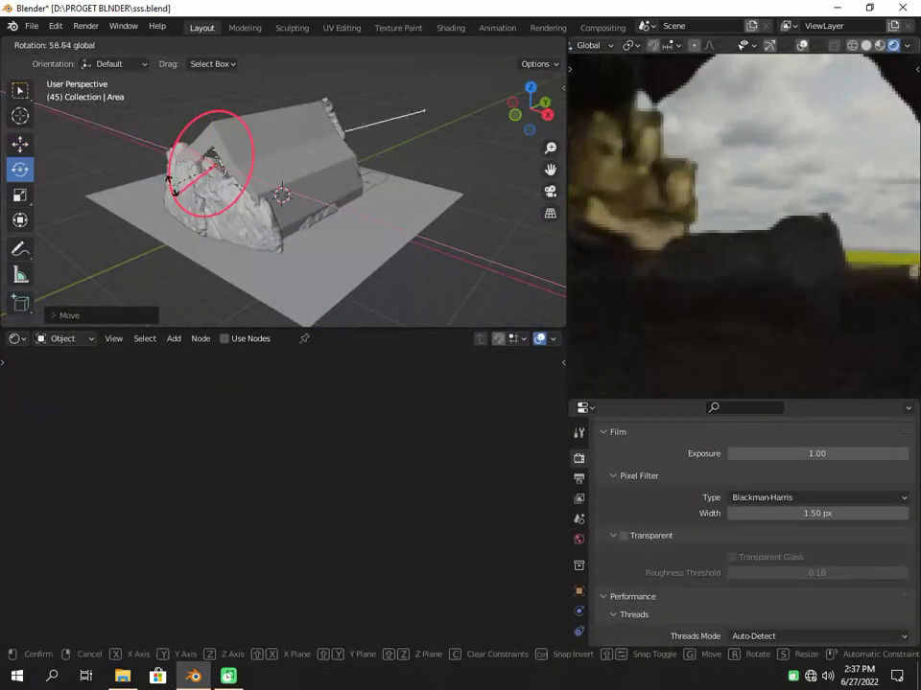
{"action": "left_click_drag", "start_coordinate": [172, 182], "coordinate": [174, 182]}
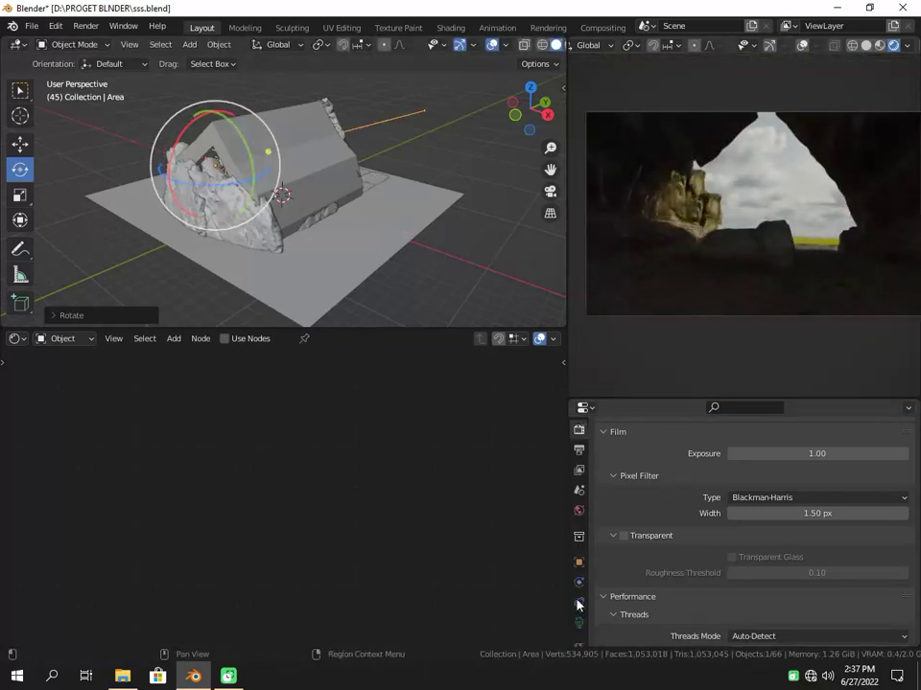
{"action": "scroll", "coordinate": [818, 473], "scroll_direction": "up", "scroll_amount": 2}
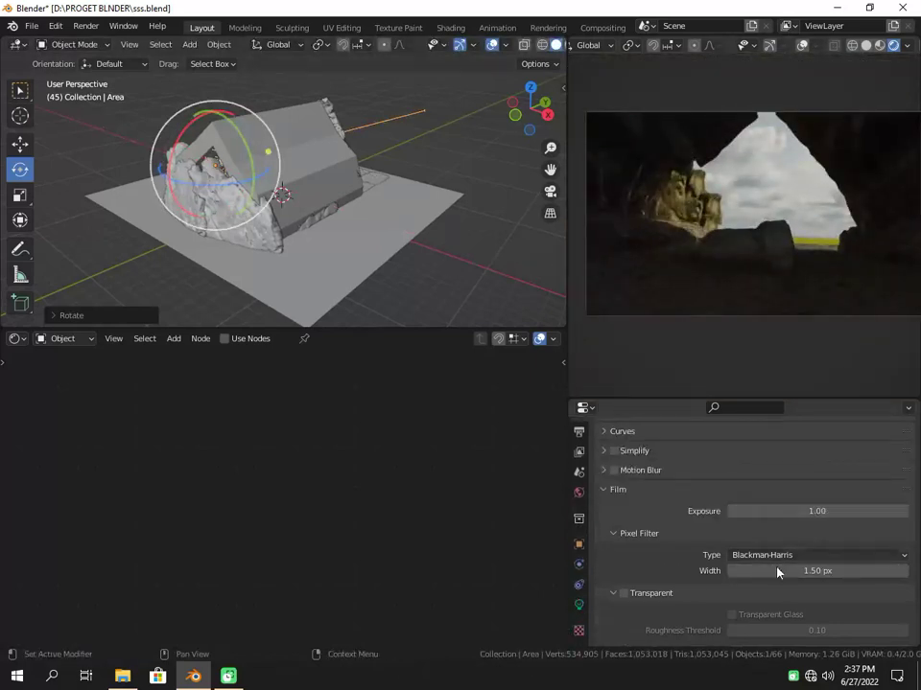
Step: Raise the Film exposure to 5.68 and widen the rendered preview area
{"action": "left_click_drag", "start_coordinate": [817, 511], "coordinate": [901, 511]}
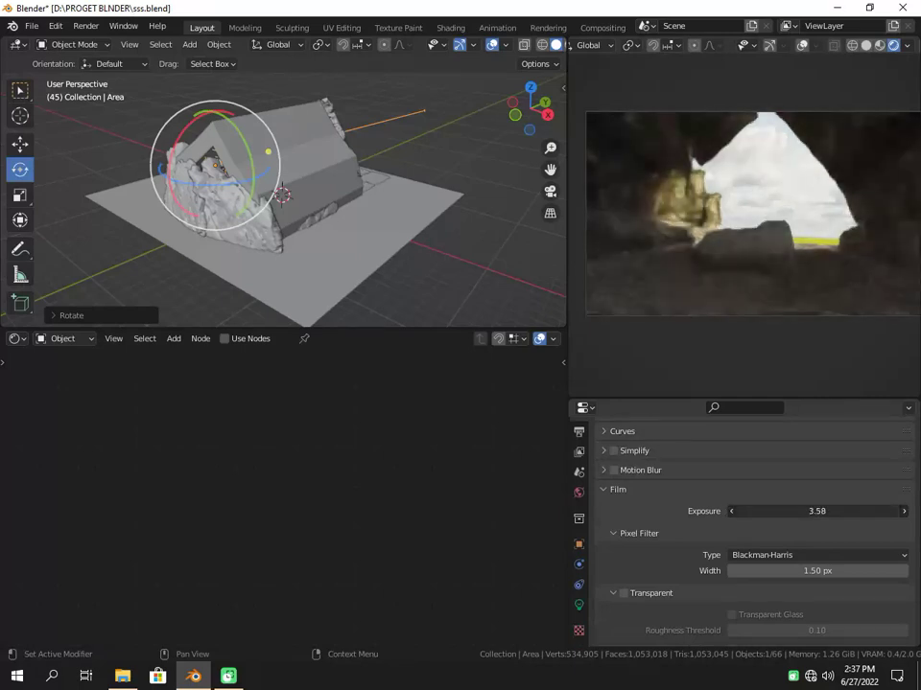
{"action": "left_click_drag", "start_coordinate": [816, 511], "coordinate": [868, 511]}
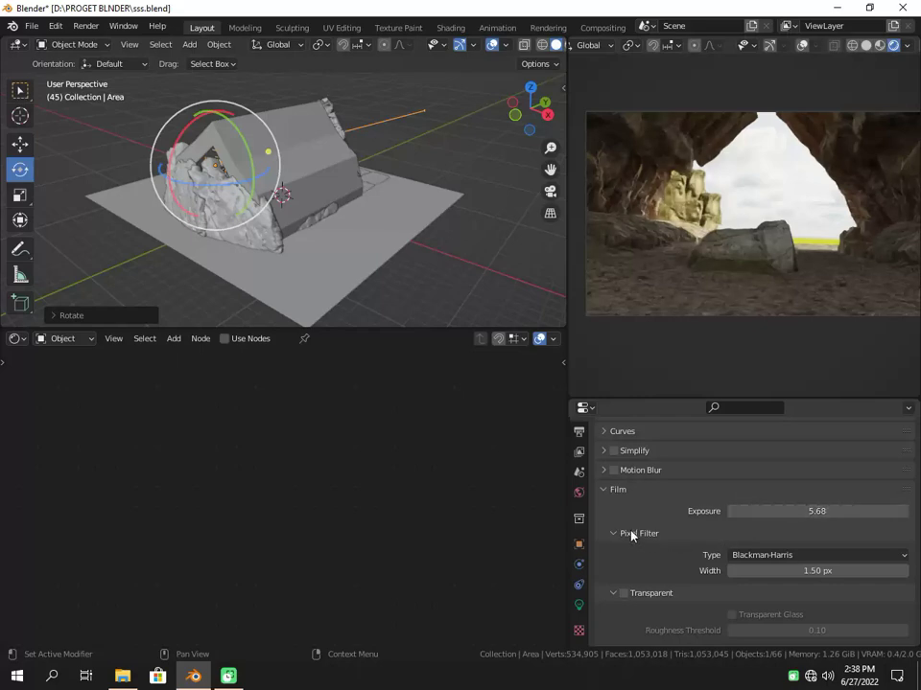
{"action": "left_click_drag", "start_coordinate": [570, 283], "coordinate": [348, 288]}
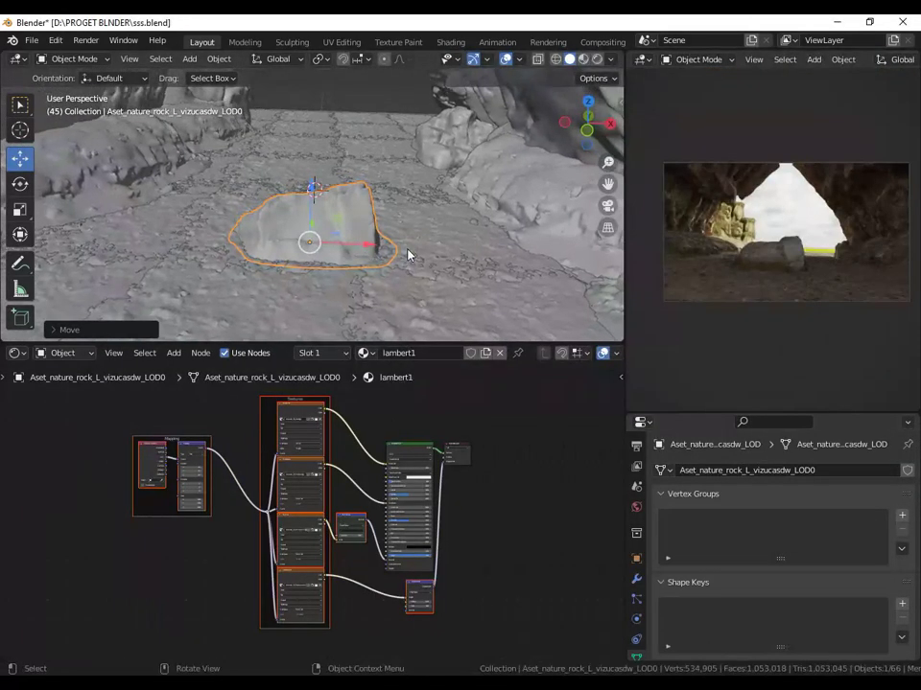
Step: Rotate the selected rock about the Z axis and bring the cave render back into view
{"action": "key", "text": "r"}
{"action": "key", "text": "z"}
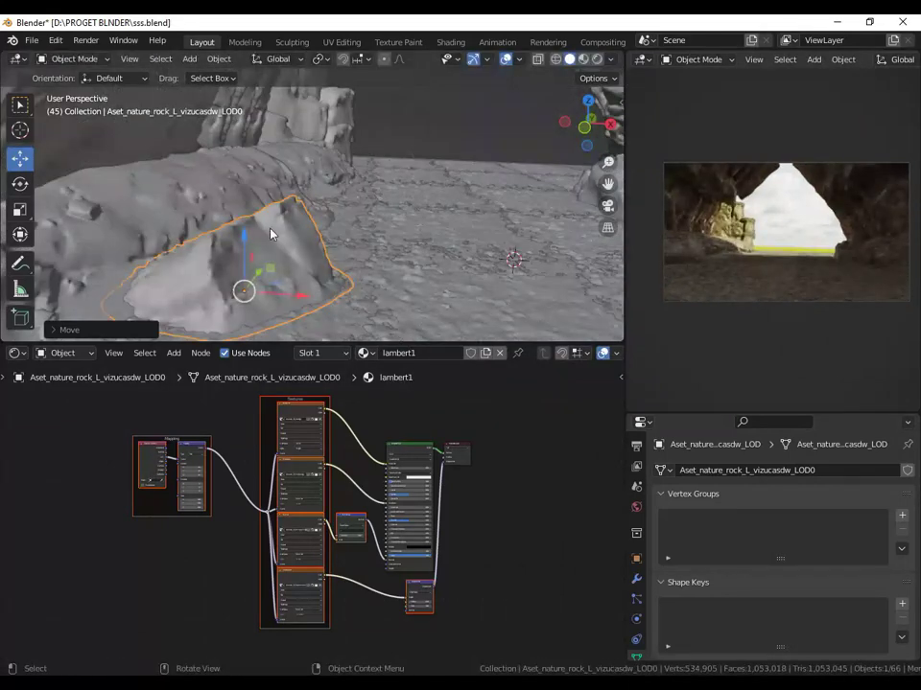
{"action": "scroll", "coordinate": [688, 298], "scroll_direction": "up", "scroll_amount": 3}
{"action": "scroll", "coordinate": [832, 304], "scroll_direction": "up", "scroll_amount": 3}
{"action": "scroll", "coordinate": [635, 304], "scroll_direction": "up", "scroll_amount": 3}
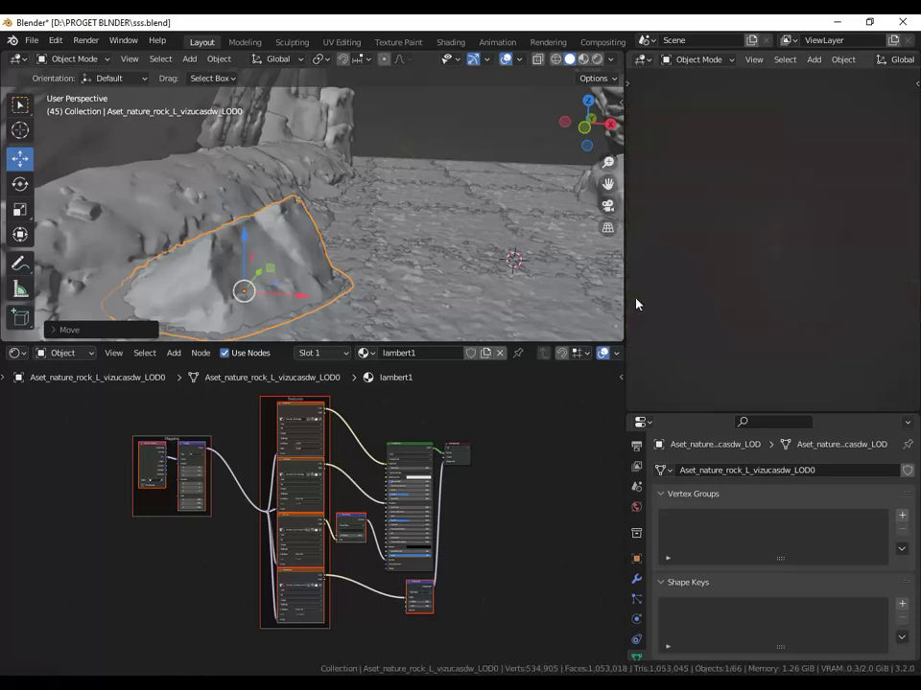
{"action": "middle_click_drag", "start_coordinate": [818, 313], "coordinate": [746, 332], "text": "shift"}
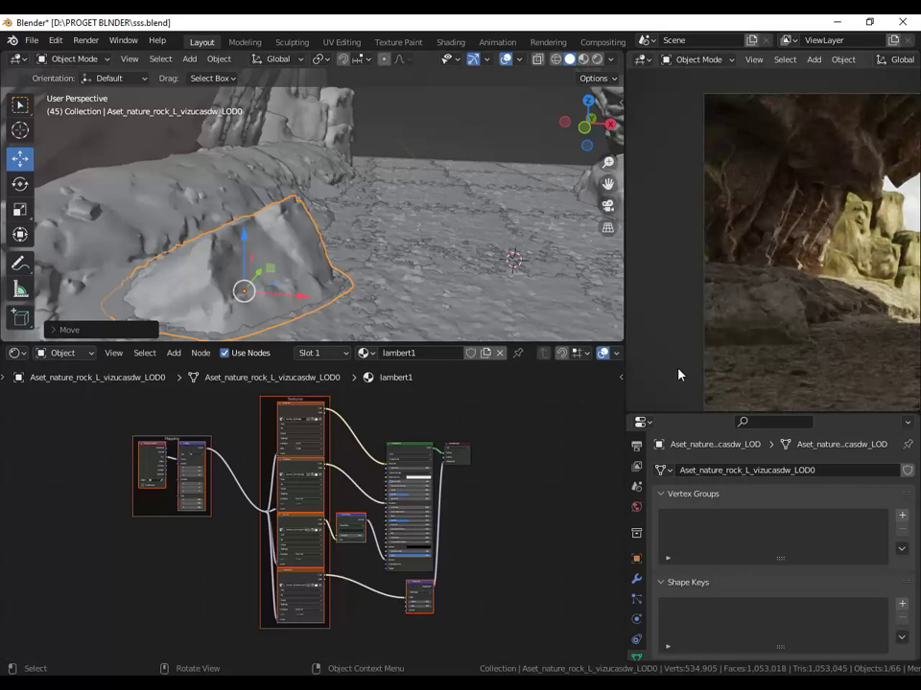
Step: Duplicate the flat cave-floor rock, drop it further left, and turn it about Z
{"action": "key", "text": "shift+d"}
{"action": "left_click", "coordinate": [440, 259]}
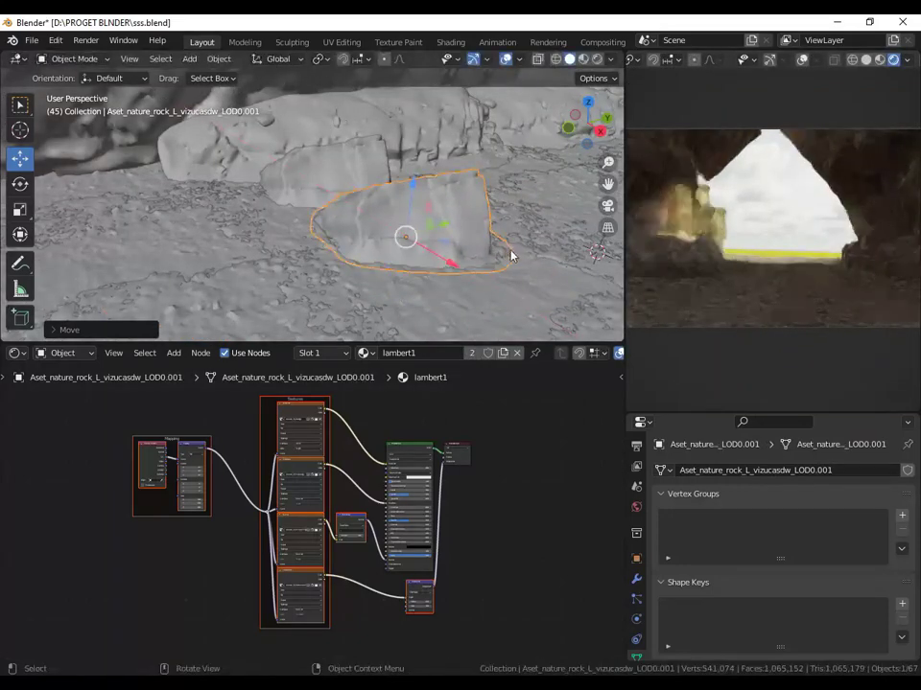
{"action": "key", "text": "r"}
{"action": "key", "text": "z"}
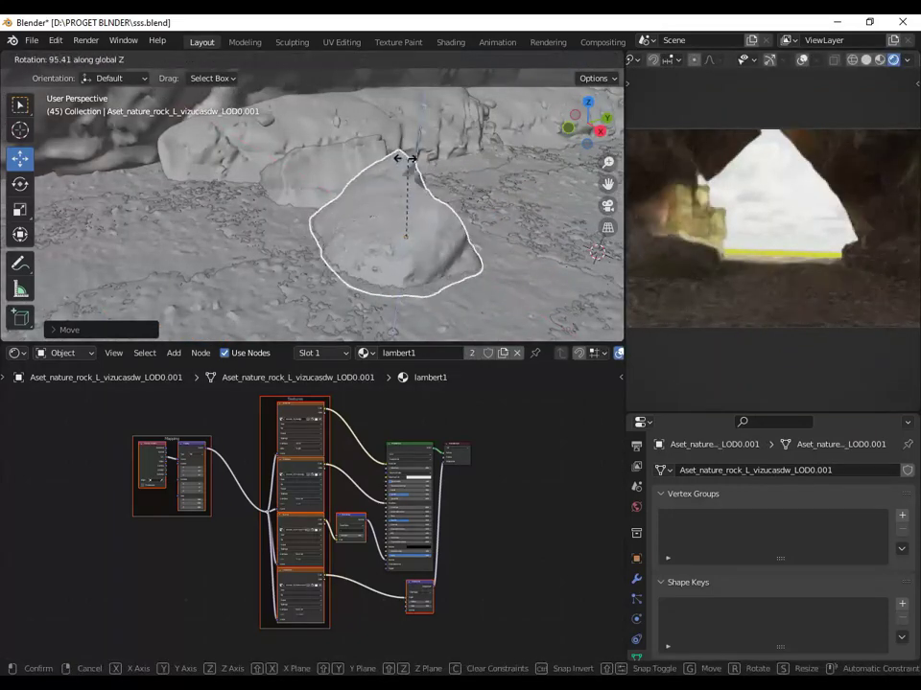
{"action": "left_click", "coordinate": [379, 158]}
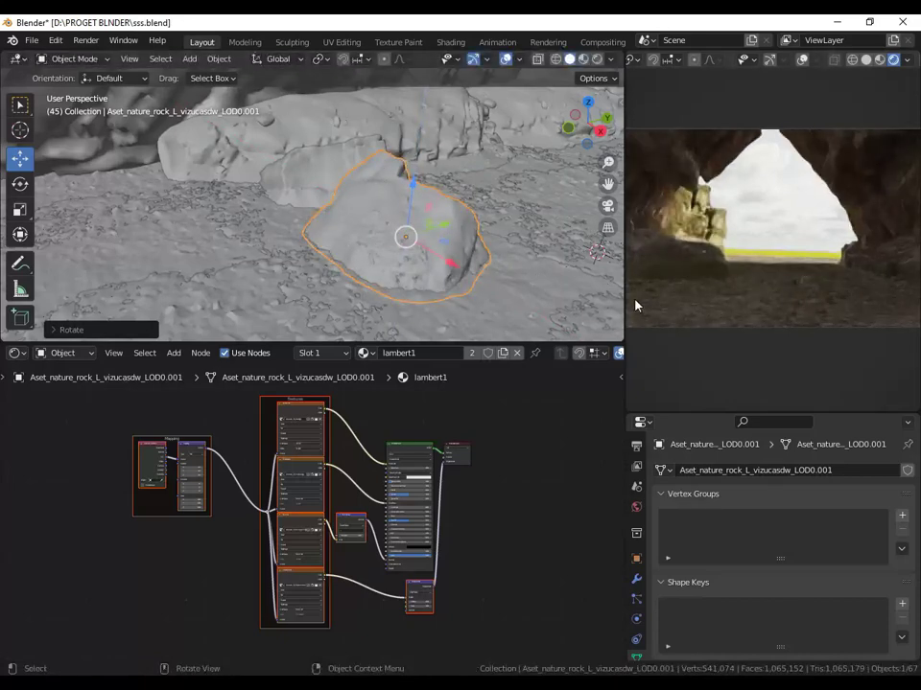
{"action": "scroll", "coordinate": [456, 275], "scroll_direction": "up", "scroll_amount": 4}
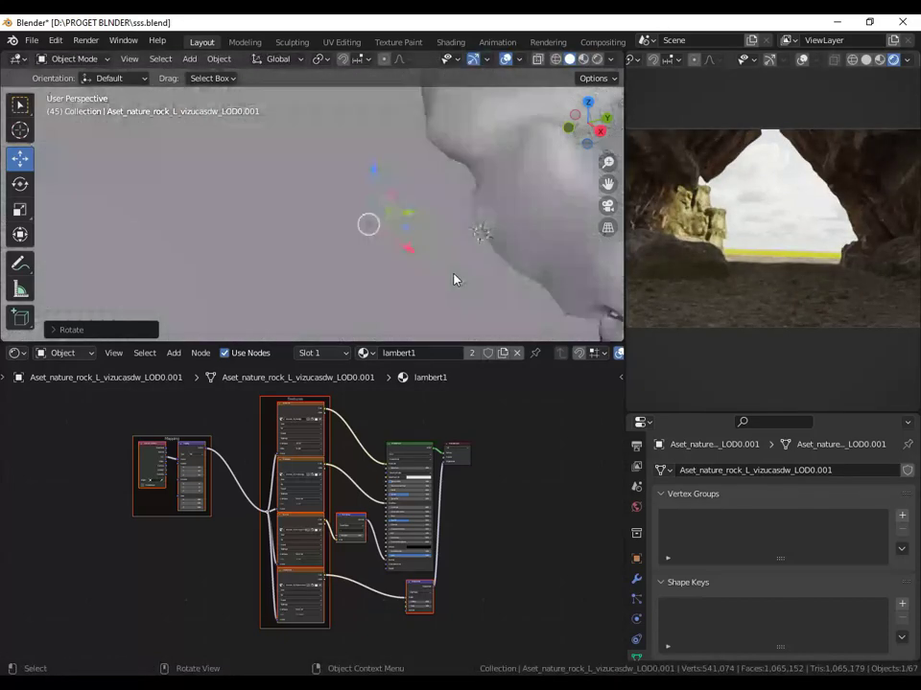
{"action": "scroll", "coordinate": [468, 277], "scroll_direction": "up", "scroll_amount": 2}
{"action": "scroll", "coordinate": [468, 277], "scroll_direction": "down", "scroll_amount": 5}
{"action": "scroll", "coordinate": [500, 267], "scroll_direction": "down", "scroll_amount": 2}
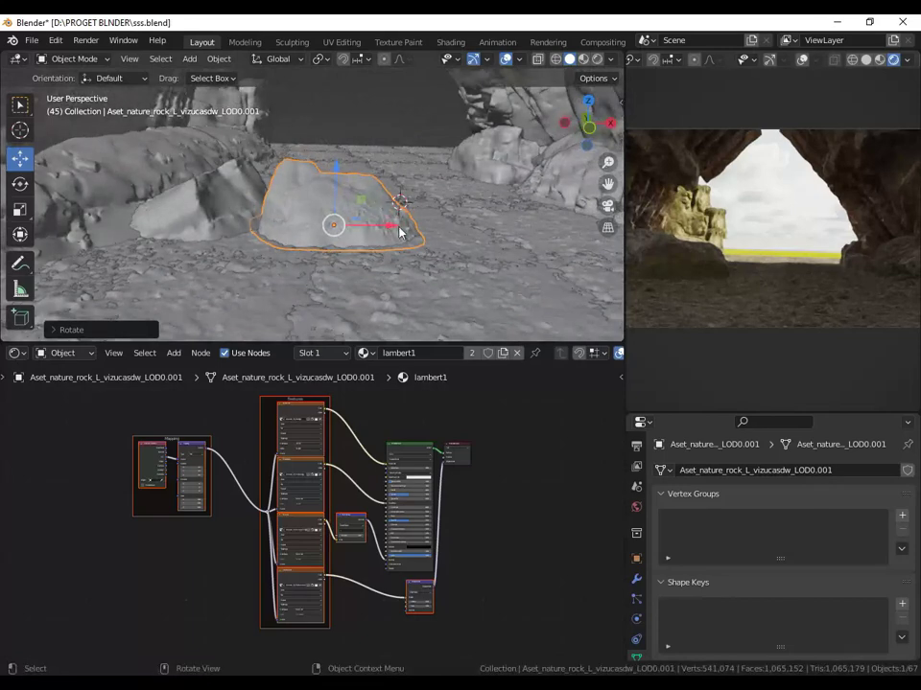
Step: Reposition the large rock across the cave floor with several moves
{"action": "key", "text": "g"}
{"action": "left_click", "coordinate": [550, 236]}
{"action": "middle_click_drag", "start_coordinate": [551, 236], "coordinate": [417, 261], "text": "shift"}
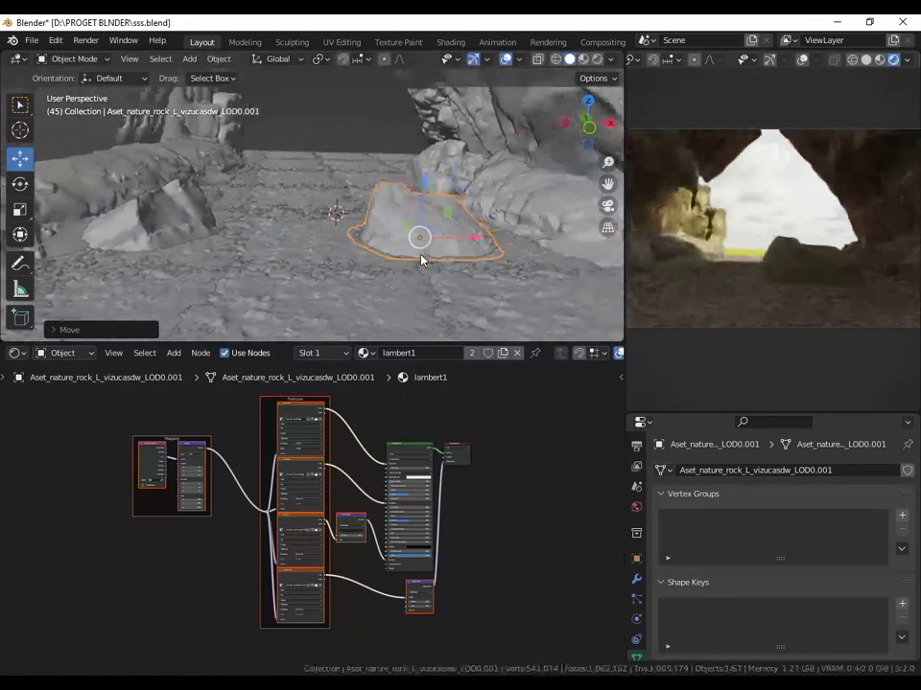
{"action": "key", "text": "g"}
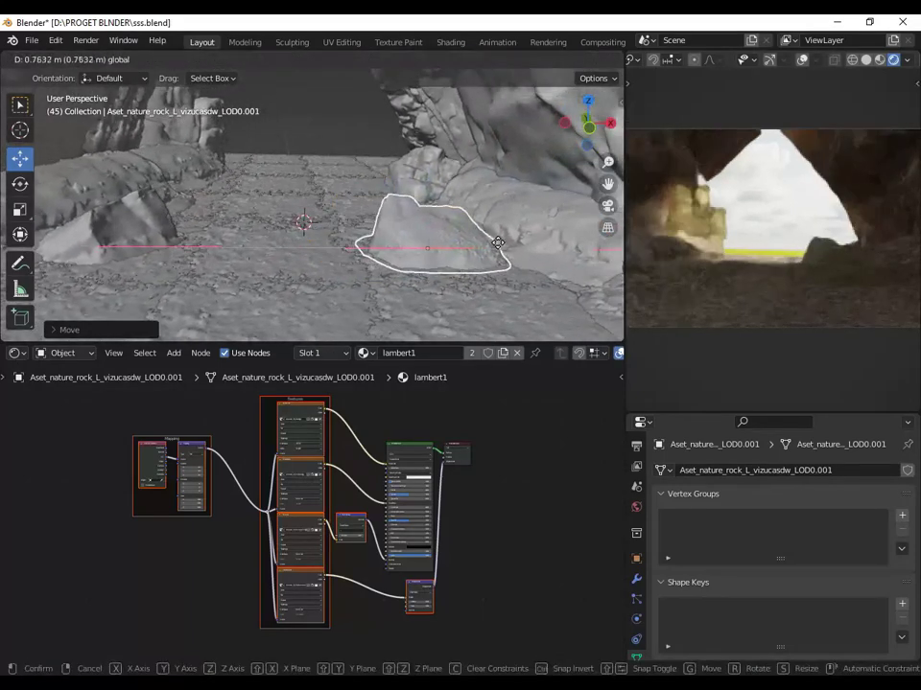
{"action": "left_click", "coordinate": [492, 252]}
{"action": "scroll", "coordinate": [492, 251], "scroll_direction": "up", "scroll_amount": 3}
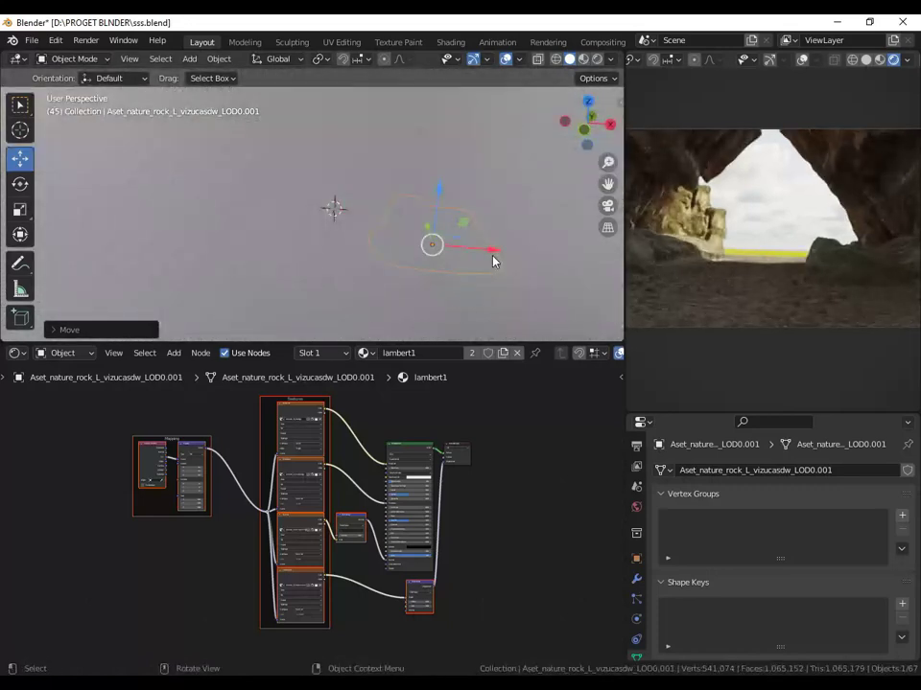
{"action": "mouse_move", "coordinate": [492, 251]}
{"action": "middle_mouse_down"}
{"action": "mouse_move", "coordinate": [436, 271]}
{"action": "mouse_move", "coordinate": [499, 310]}
{"action": "middle_mouse_up"}
{"action": "key", "text": "g"}
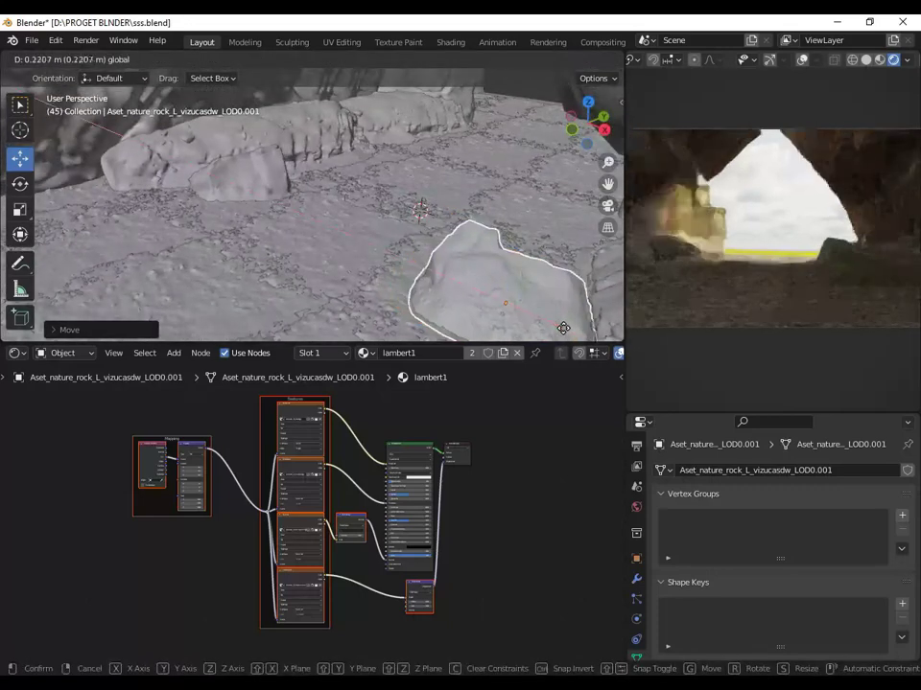
{"action": "left_click", "coordinate": [565, 326]}
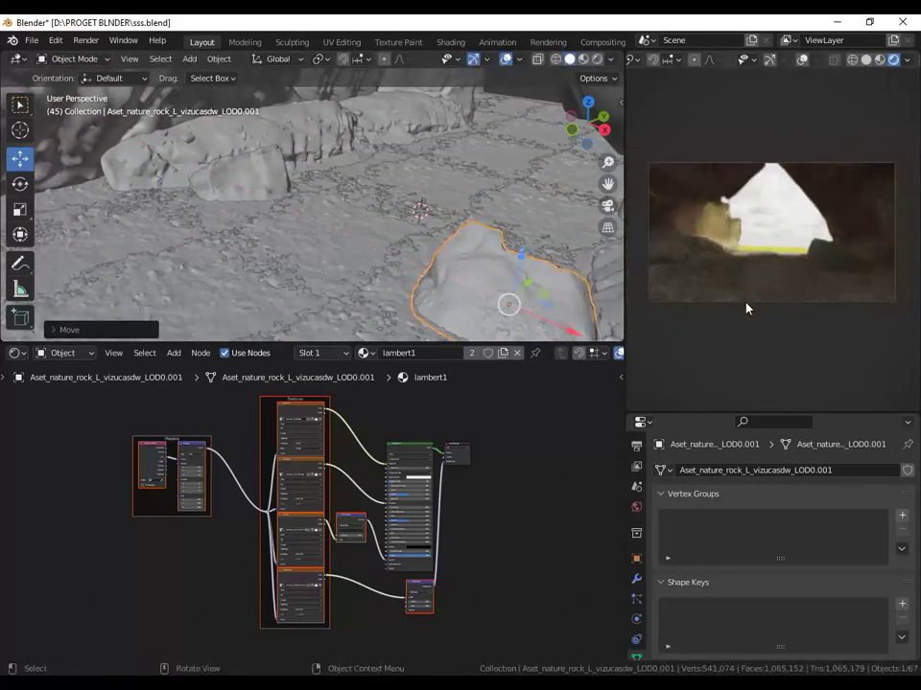
Step: Fine-tune the rock's spot on the cave floor with further small moves
{"action": "mouse_move", "coordinate": [353, 293]}
{"action": "middle_mouse_down"}
{"action": "mouse_move", "coordinate": [520, 294]}
{"action": "mouse_move", "coordinate": [509, 282]}
{"action": "middle_mouse_up"}
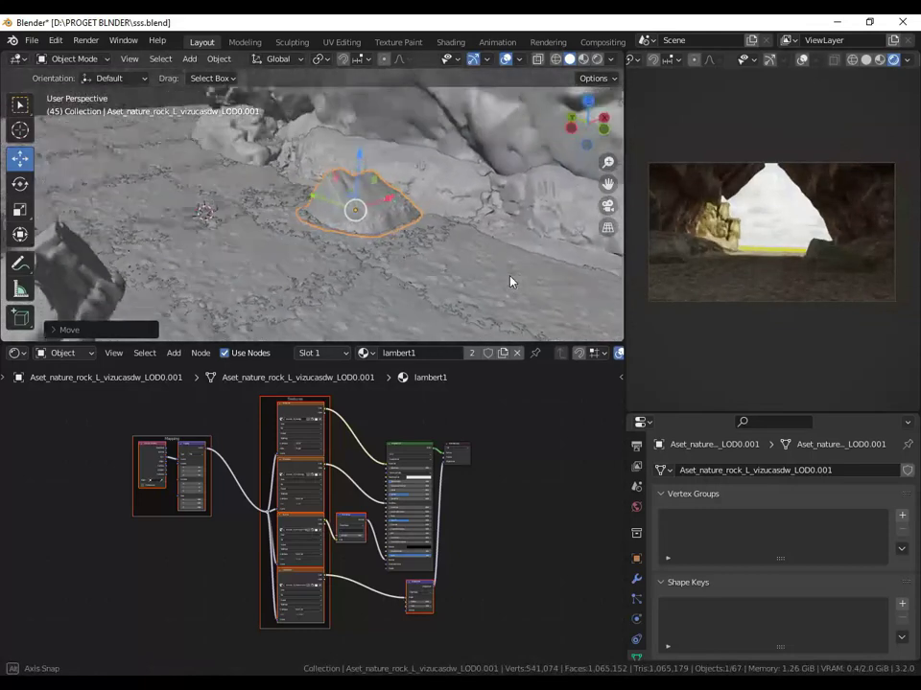
{"action": "key", "text": "g"}
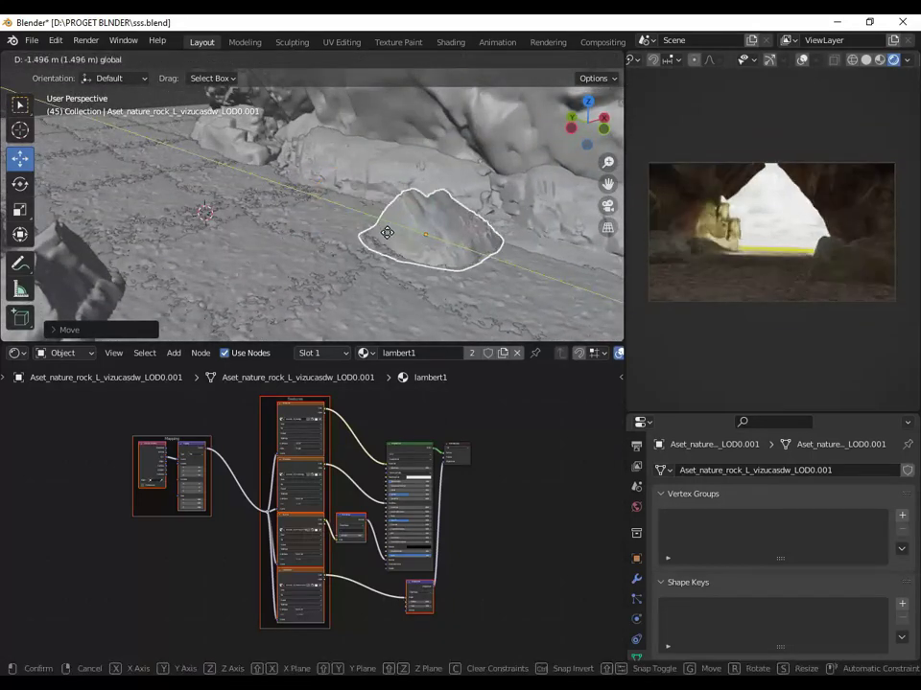
{"action": "left_click", "coordinate": [398, 232]}
{"action": "key", "text": "g"}
{"action": "left_click", "coordinate": [469, 226]}
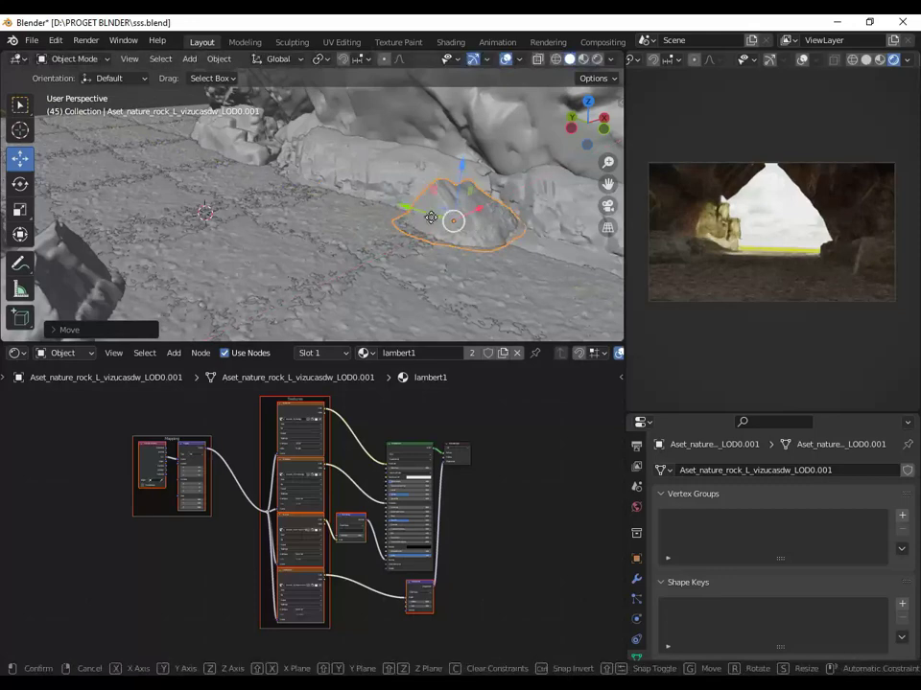
{"action": "key", "text": "g"}
{"action": "left_click", "coordinate": [460, 241]}
{"action": "mouse_move", "coordinate": [460, 241]}
{"action": "middle_mouse_down"}
{"action": "mouse_move", "coordinate": [538, 257]}
{"action": "mouse_move", "coordinate": [525, 269]}
{"action": "middle_mouse_up"}
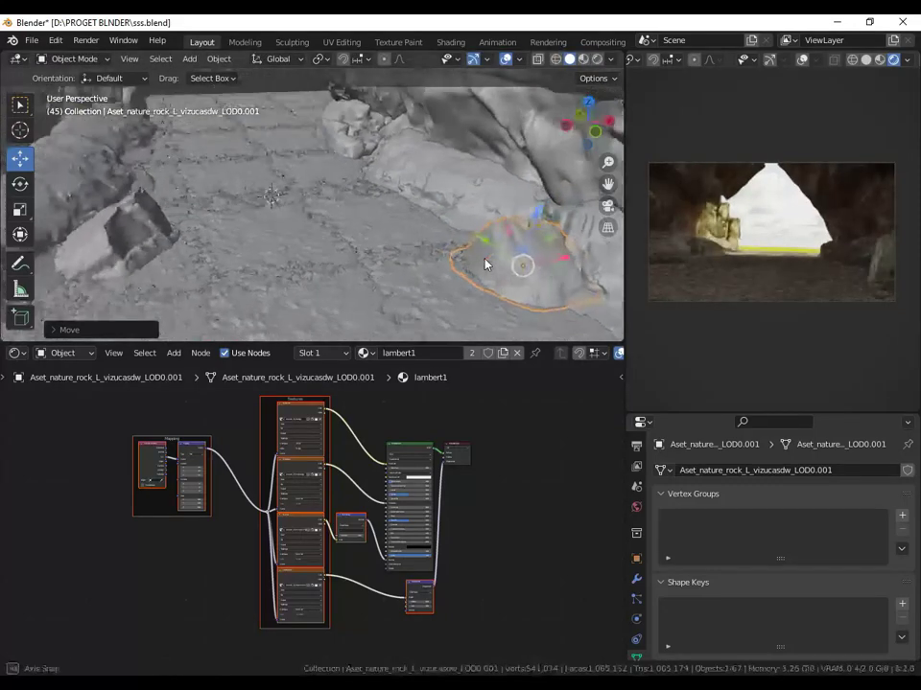
{"action": "key", "text": "g"}
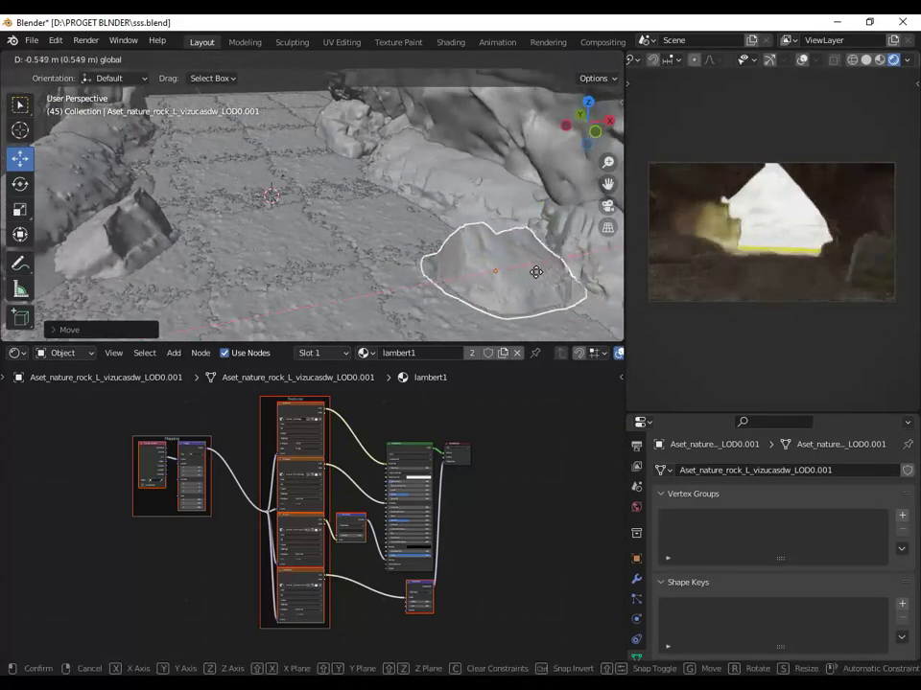
Step: Set the rock down and show the camera viewport in Rendered shading
{"action": "left_click", "coordinate": [537, 272]}
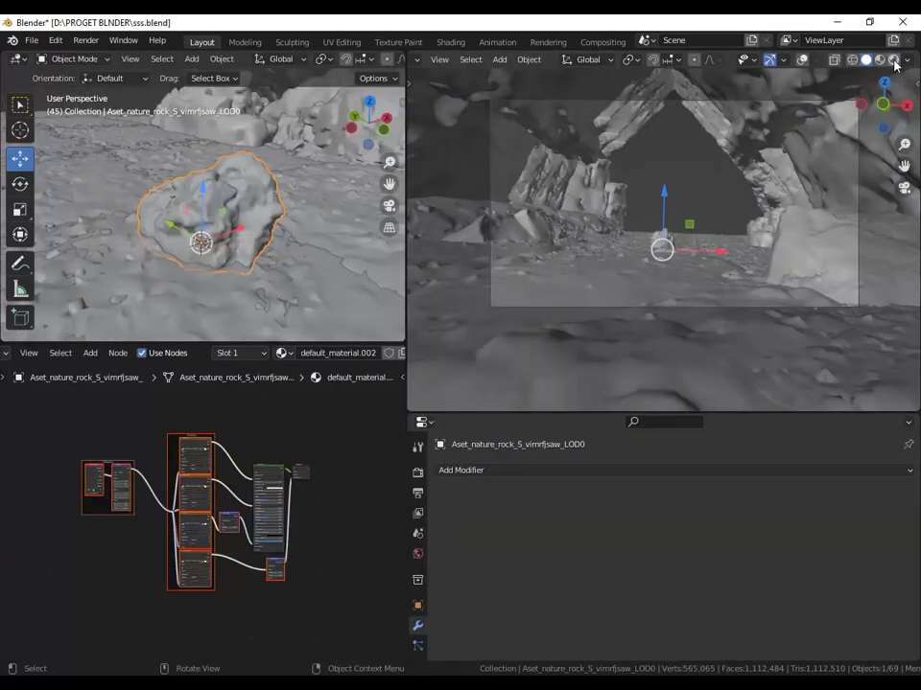
{"action": "left_click", "coordinate": [894, 60]}
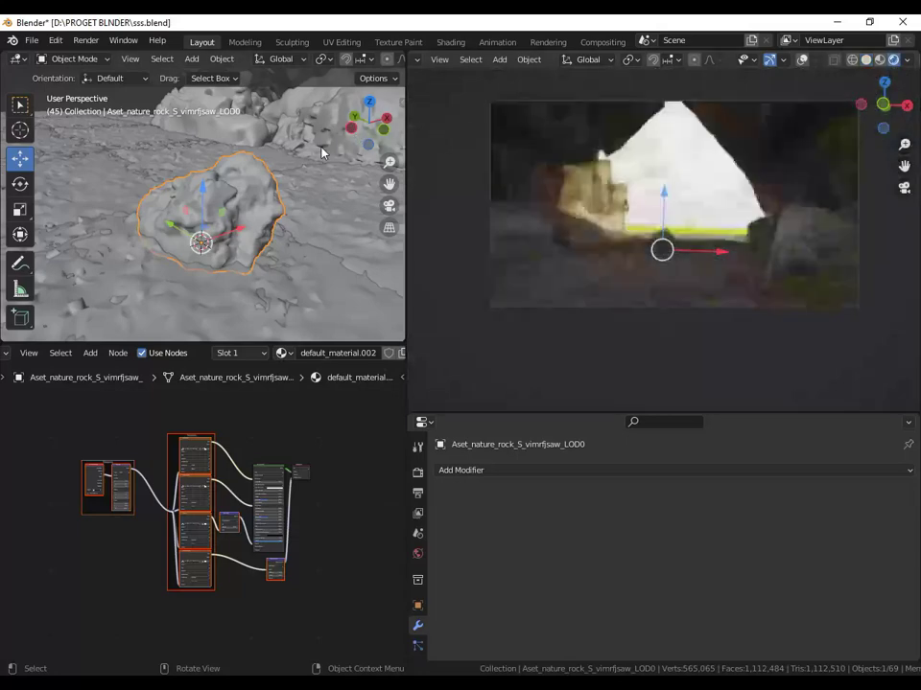
{"action": "mouse_move", "coordinate": [240, 198]}
{"action": "middle_mouse_down"}
{"action": "mouse_move", "coordinate": [242, 239]}
{"action": "mouse_move", "coordinate": [261, 230]}
{"action": "mouse_move", "coordinate": [203, 219]}
{"action": "middle_mouse_up"}
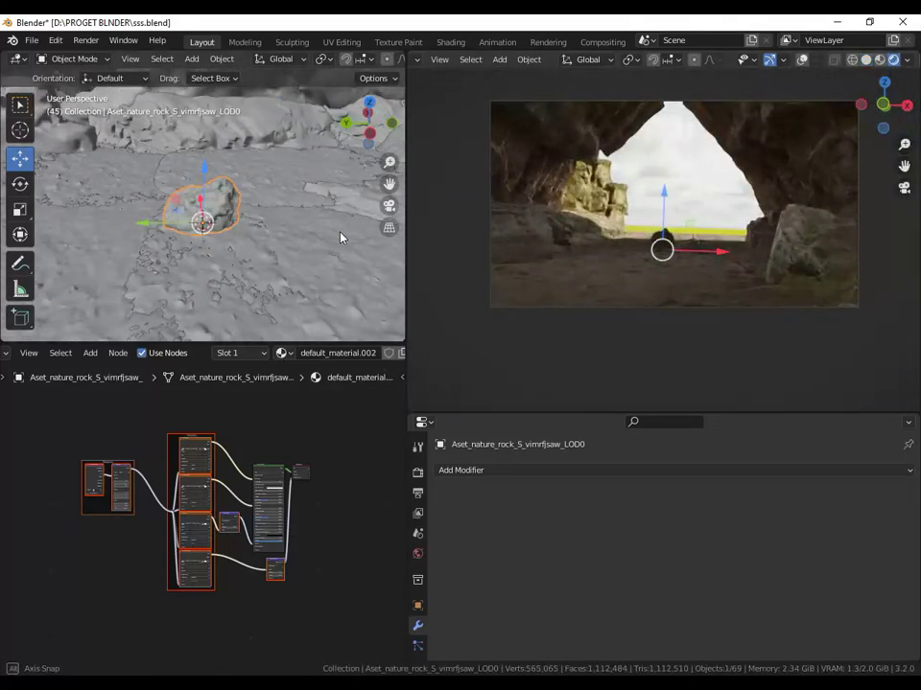
Step: Slide the small scanned rock along Y, then shift it along X into the cave
{"action": "left_click_drag", "start_coordinate": [168, 233], "coordinate": [346, 222]}
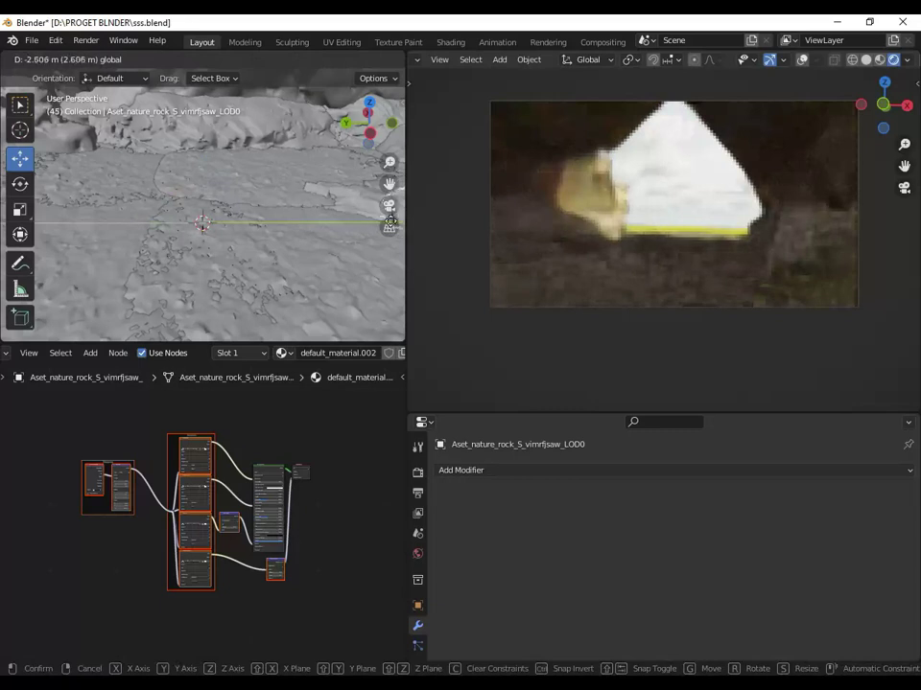
{"action": "mouse_move", "coordinate": [75, 219]}
{"action": "left_mouse_down"}
{"action": "mouse_move", "coordinate": [250, 220]}
{"action": "mouse_move", "coordinate": [185, 228]}
{"action": "mouse_move", "coordinate": [219, 229]}
{"action": "left_mouse_up"}
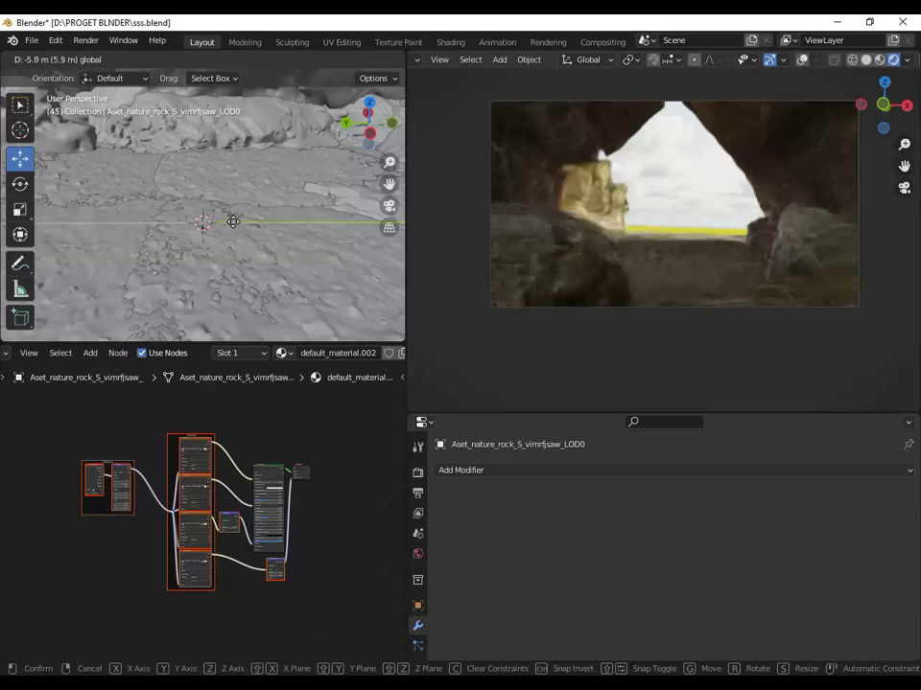
{"action": "left_click_drag", "start_coordinate": [233, 221], "coordinate": [263, 232]}
{"action": "mouse_move", "coordinate": [292, 238]}
{"action": "middle_mouse_down"}
{"action": "mouse_move", "coordinate": [323, 269]}
{"action": "mouse_move", "coordinate": [284, 290]}
{"action": "mouse_move", "coordinate": [295, 309]}
{"action": "mouse_move", "coordinate": [263, 286]}
{"action": "middle_mouse_up"}
{"action": "scroll", "coordinate": [279, 316], "scroll_direction": "up", "scroll_amount": 3}
{"action": "scroll", "coordinate": [264, 312], "scroll_direction": "down", "scroll_amount": 3}
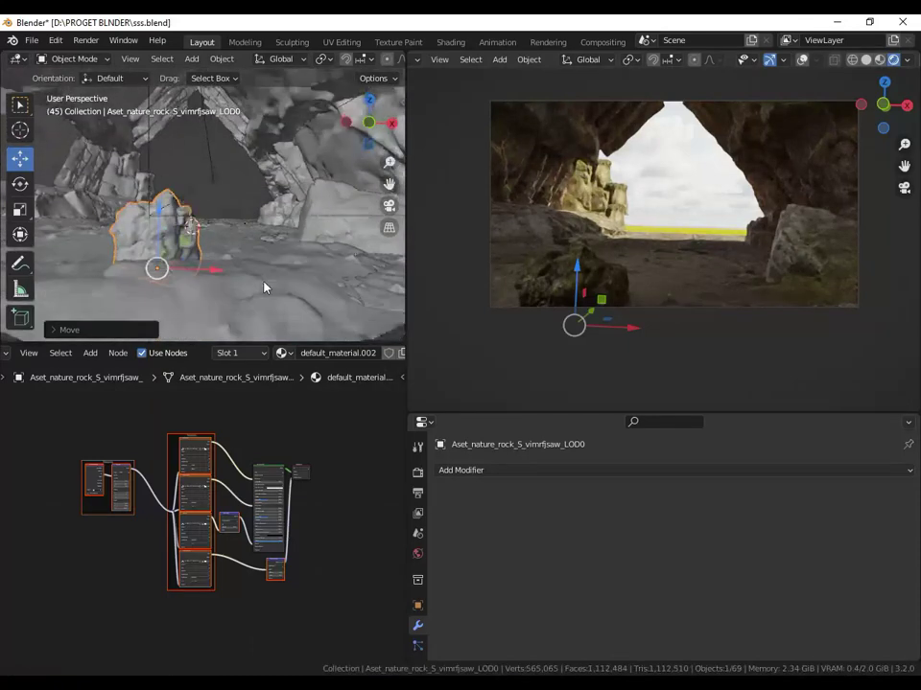
{"action": "key", "text": "g"}
{"action": "key", "text": "x"}
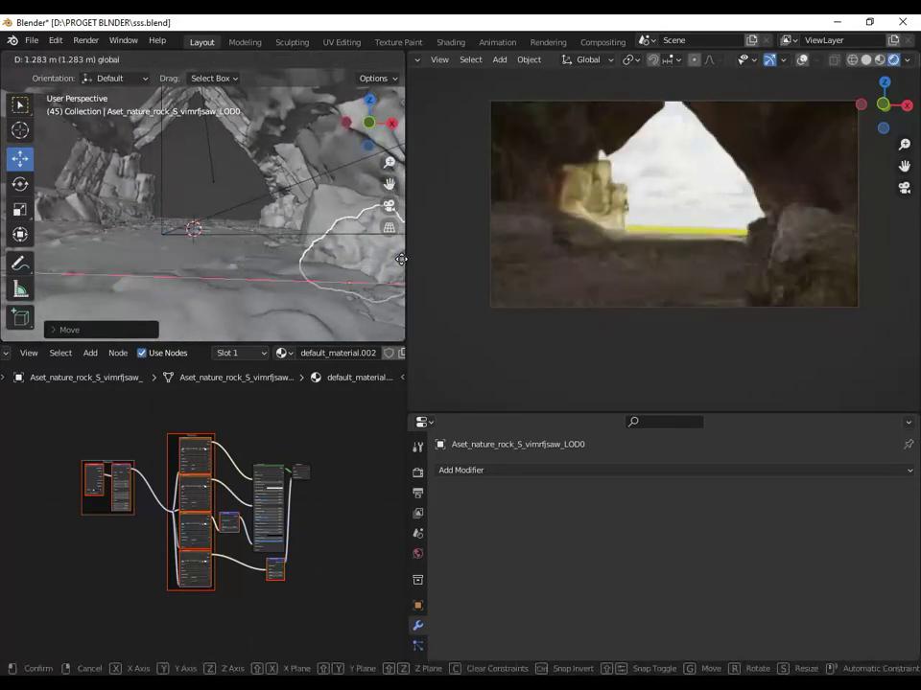
{"action": "left_click", "coordinate": [288, 282]}
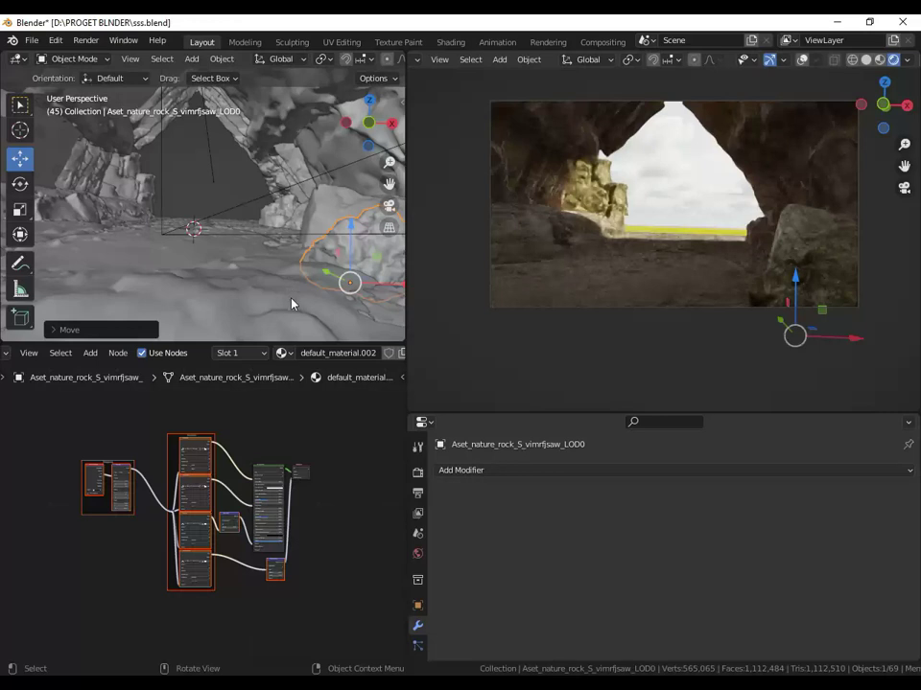
Step: Duplicate the small rock and slide the copy along the X axis
{"action": "middle_click_drag", "start_coordinate": [300, 284], "coordinate": [268, 287]}
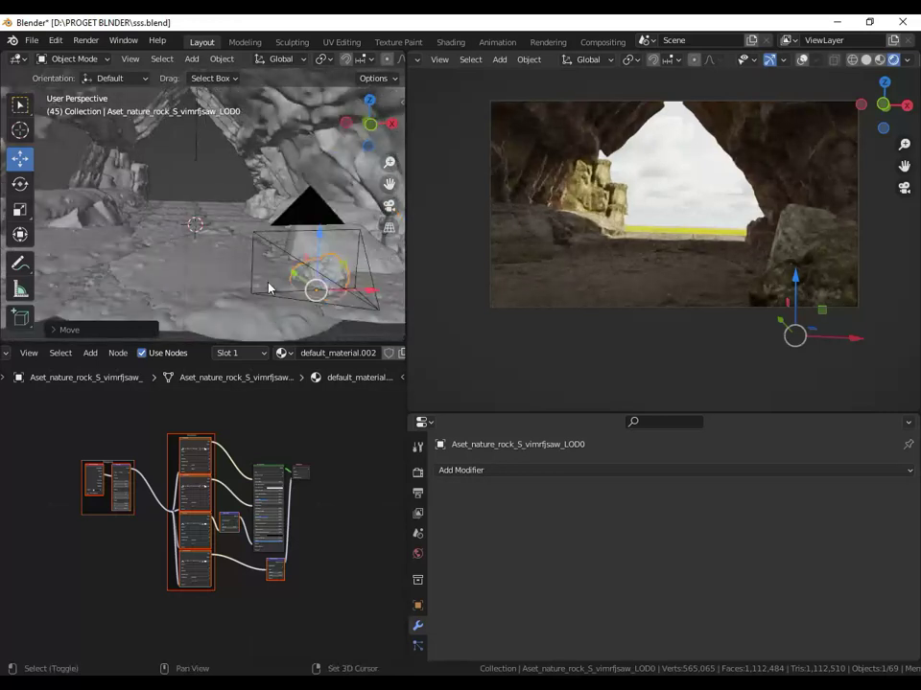
{"action": "key", "text": "shift+d"}
{"action": "key", "text": "x"}
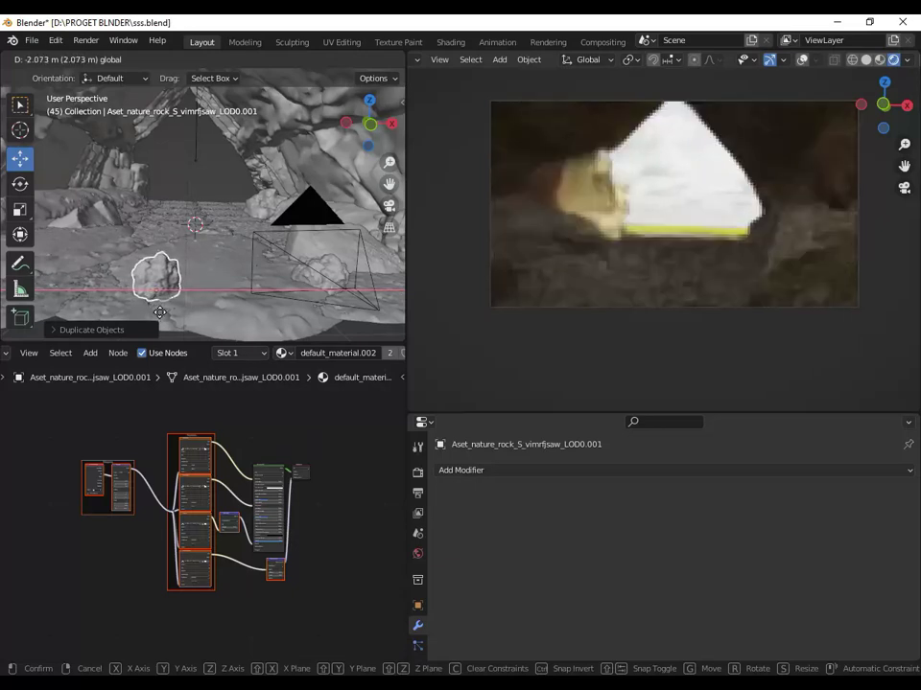
Step: Place the copied rock on the left and drop a second duplicate onto the floor along Y
{"action": "left_click", "coordinate": [156, 310]}
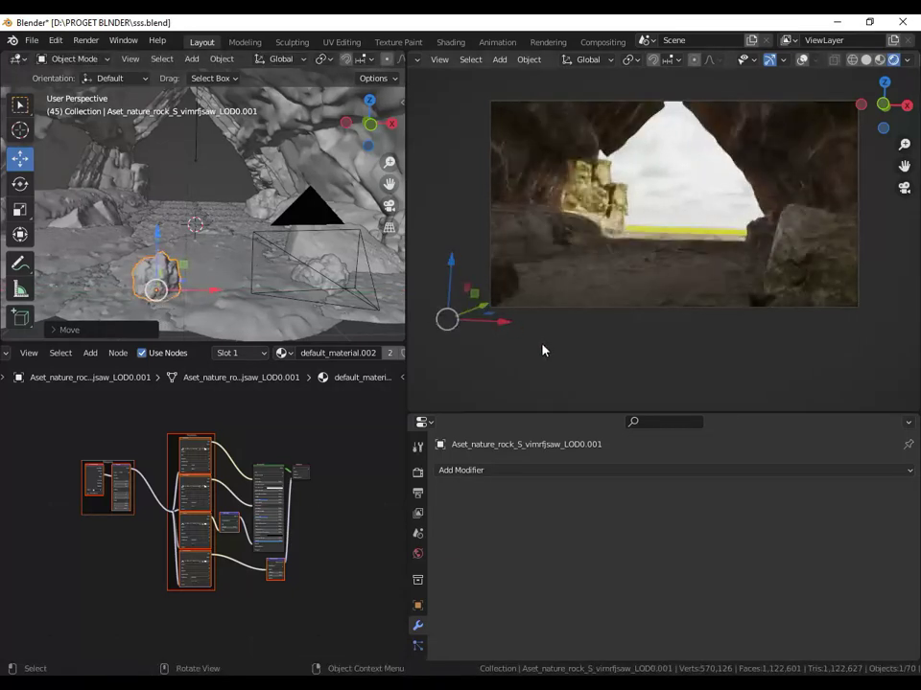
{"action": "mouse_move", "coordinate": [338, 288]}
{"action": "middle_mouse_down"}
{"action": "mouse_move", "coordinate": [205, 284]}
{"action": "mouse_move", "coordinate": [312, 269]}
{"action": "middle_mouse_up"}
{"action": "scroll", "coordinate": [206, 287], "scroll_direction": "down", "scroll_amount": 3}
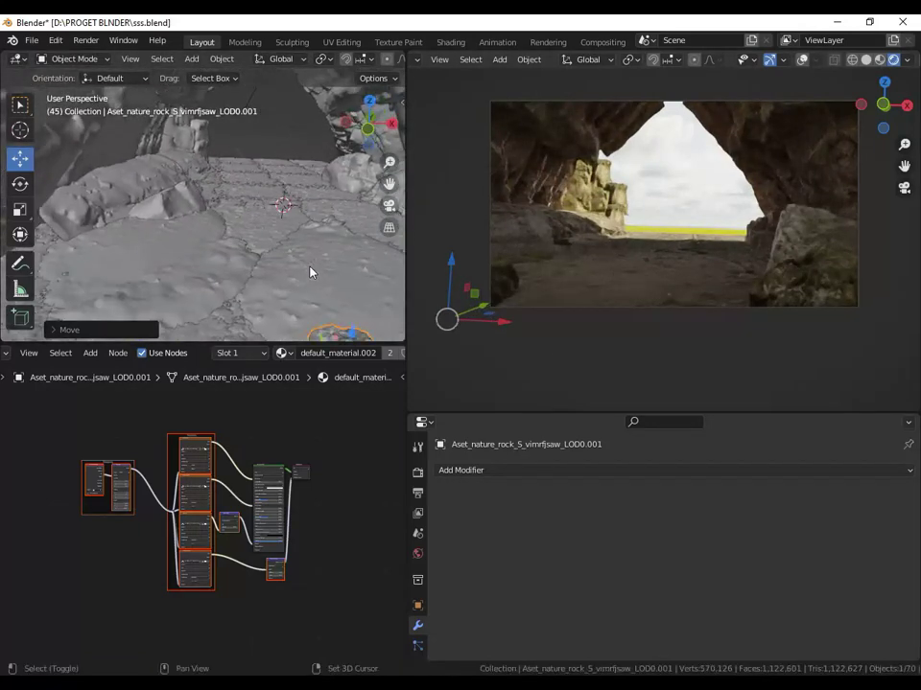
{"action": "key", "text": "shift+d"}
{"action": "key", "text": "g"}
{"action": "key", "text": "y"}
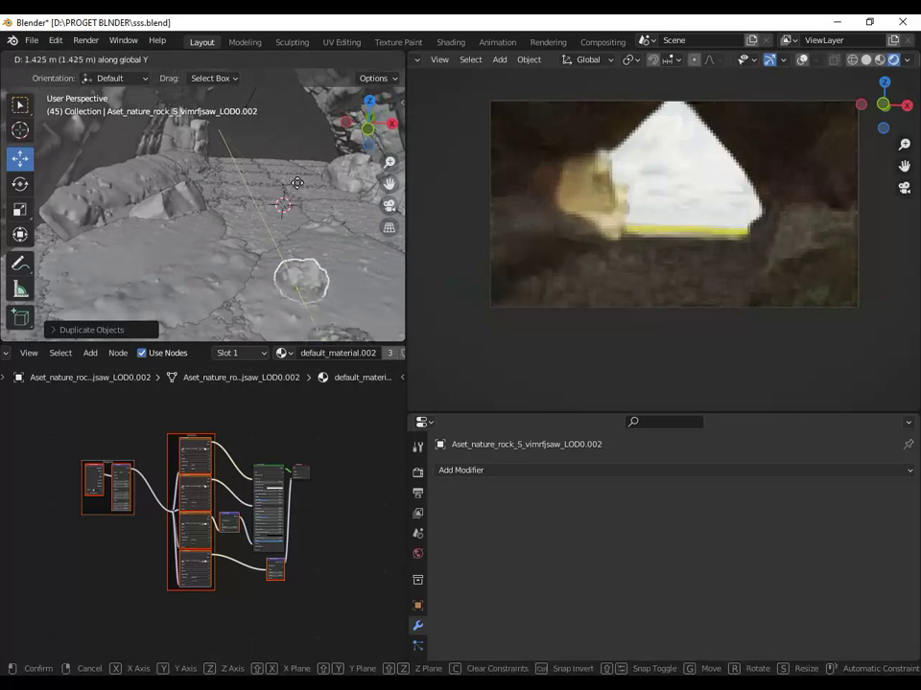
{"action": "left_click", "coordinate": [298, 179]}
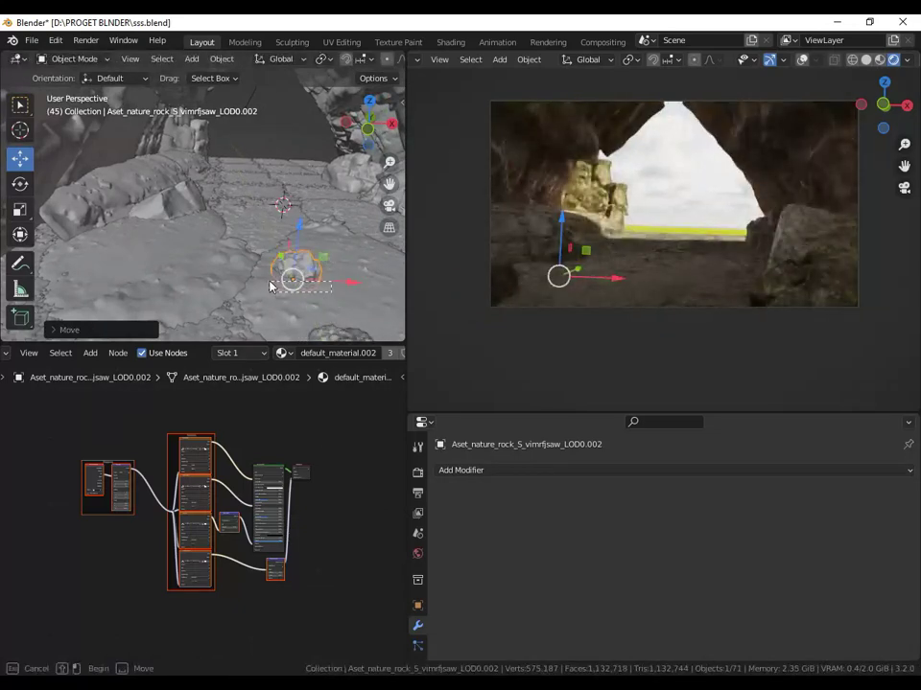
Step: Shift the second rock copy along X and then along Y
{"action": "key", "text": "g"}
{"action": "key", "text": "x"}
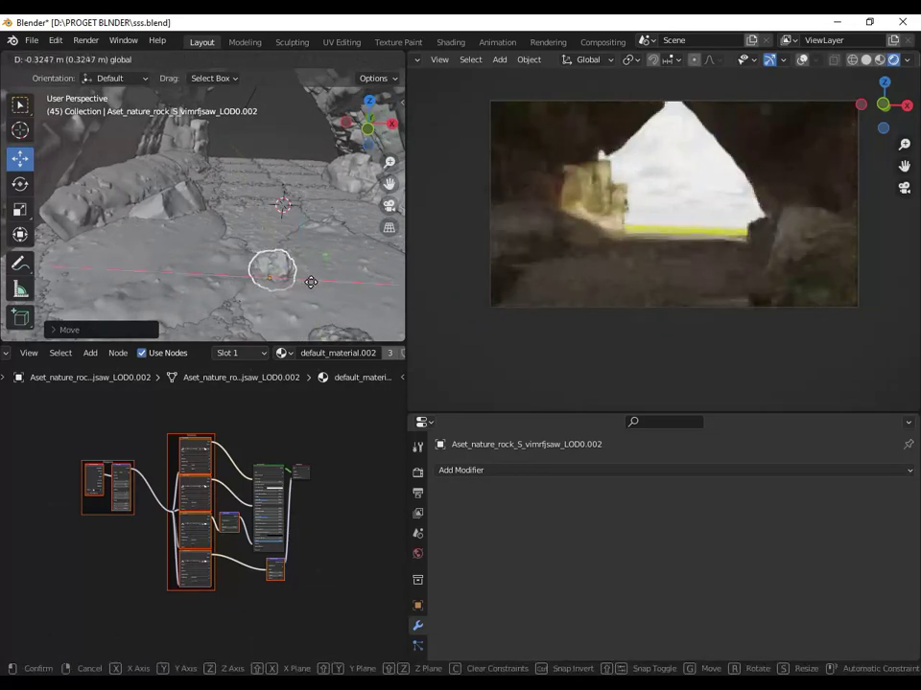
{"action": "left_click", "coordinate": [314, 285]}
{"action": "key", "text": "g"}
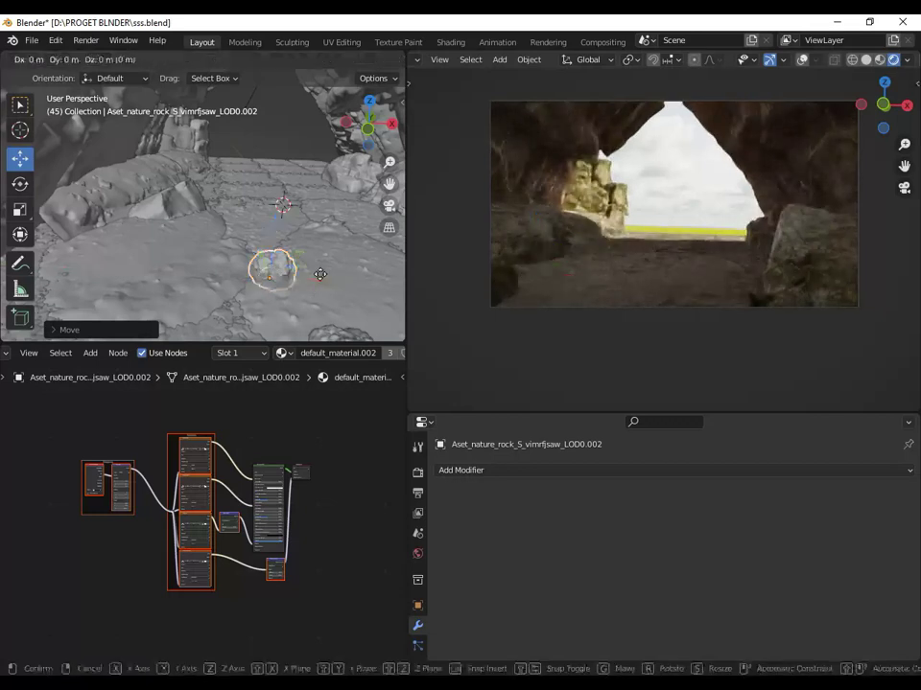
{"action": "key", "text": "y"}
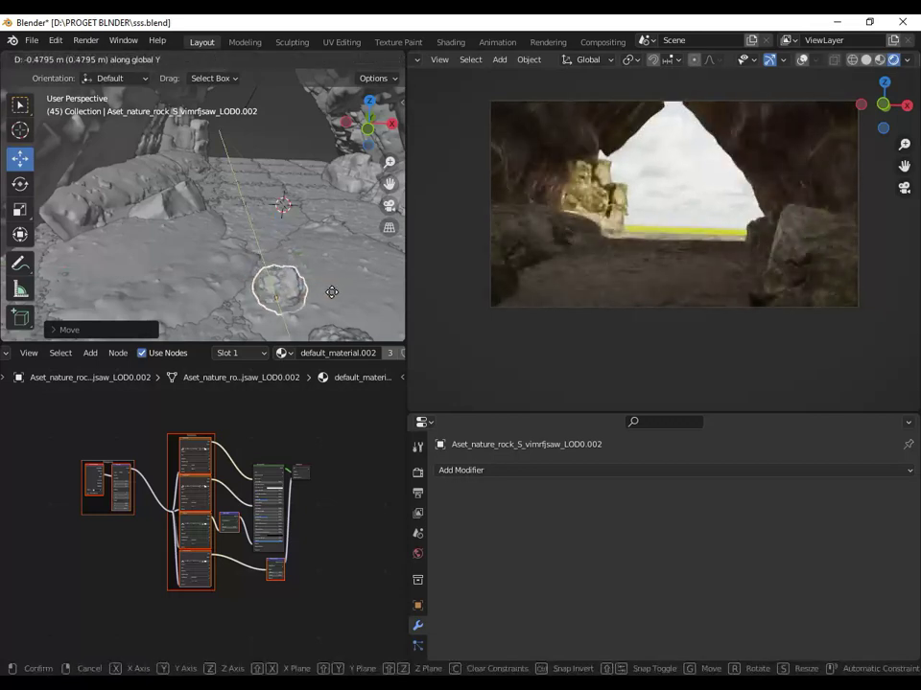
{"action": "left_click", "coordinate": [332, 292]}
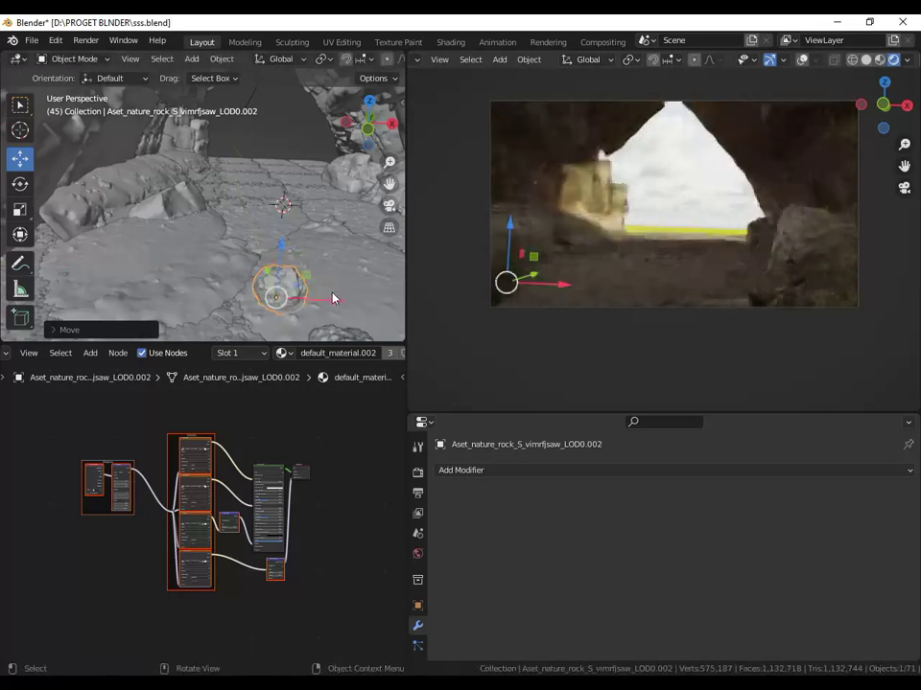
Step: Switch the camera view to solid shading and reposition the small foreground rock
{"action": "left_click", "coordinate": [866, 61]}
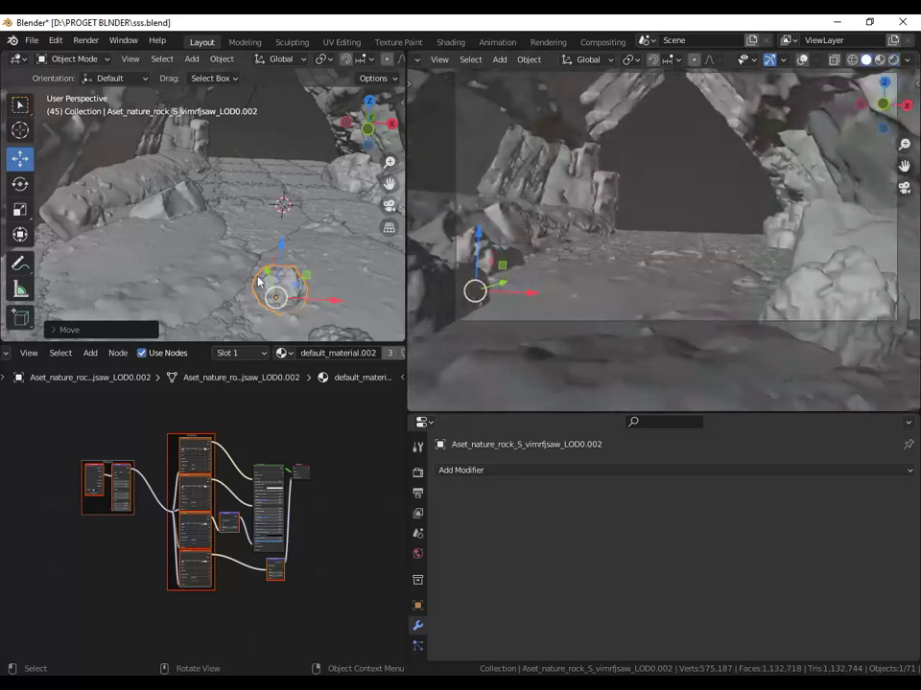
{"action": "key", "text": "g"}
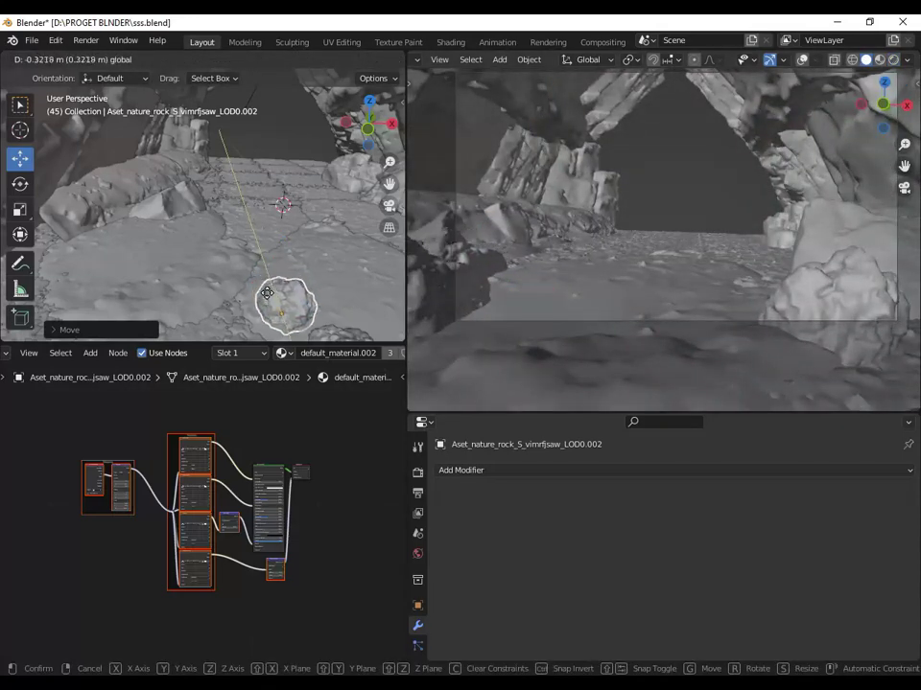
{"action": "left_click", "coordinate": [341, 312]}
{"action": "key", "text": "g"}
{"action": "left_click", "coordinate": [298, 312]}
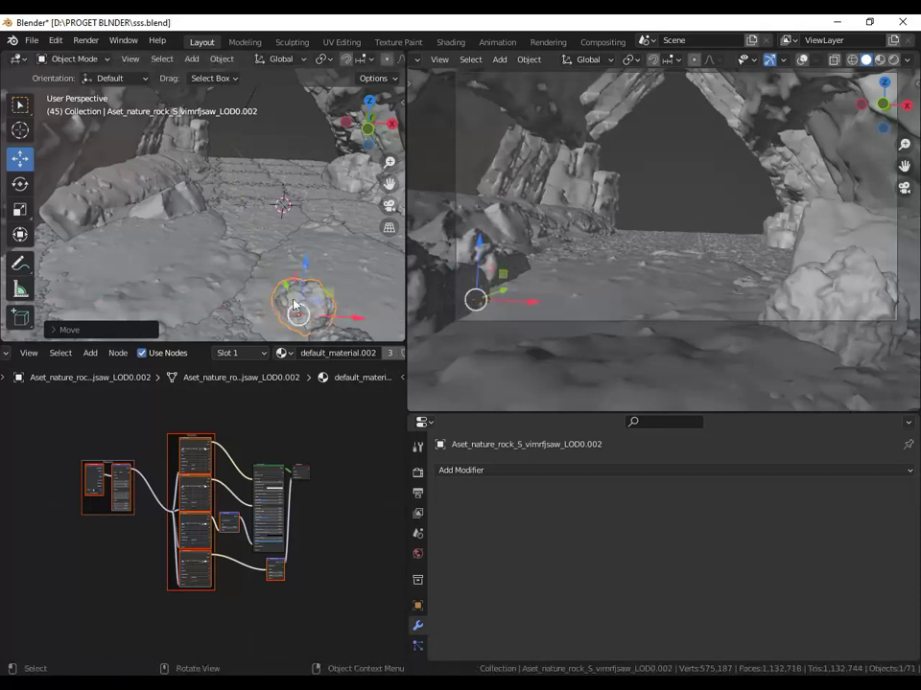
{"action": "key", "text": "g"}
{"action": "left_click", "coordinate": [296, 301]}
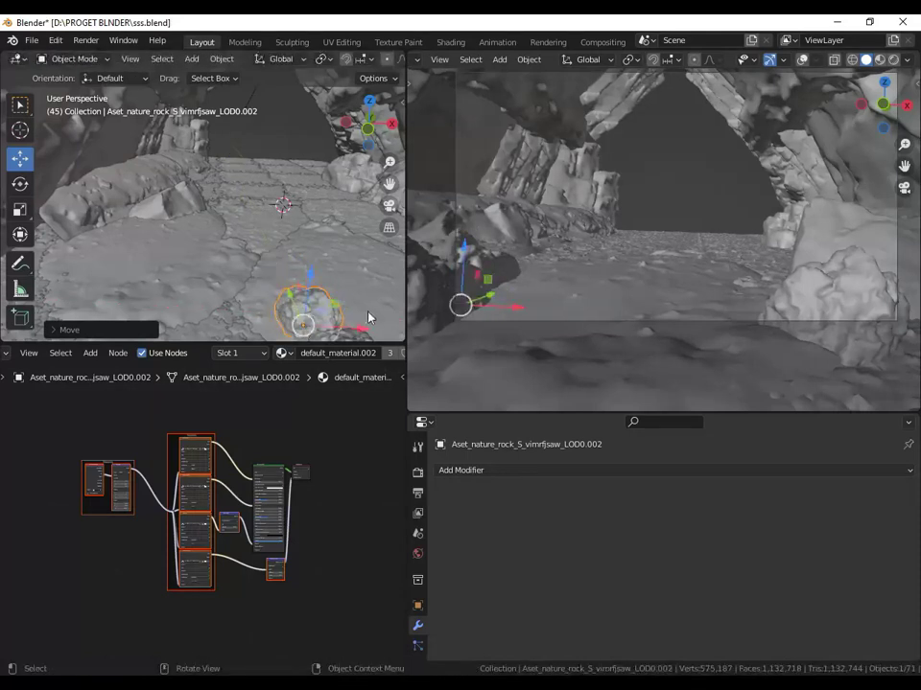
Step: Rotate the small rock around Z, nudge it, and preview the camera view in Rendered shading
{"action": "key", "text": "r"}
{"action": "key", "text": "z"}
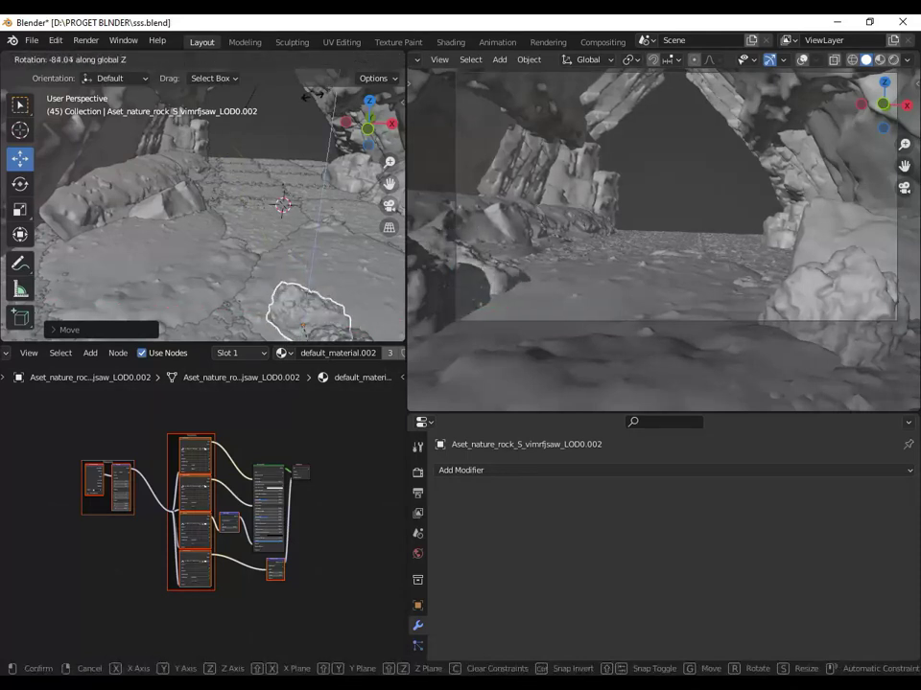
{"action": "left_click", "coordinate": [336, 89]}
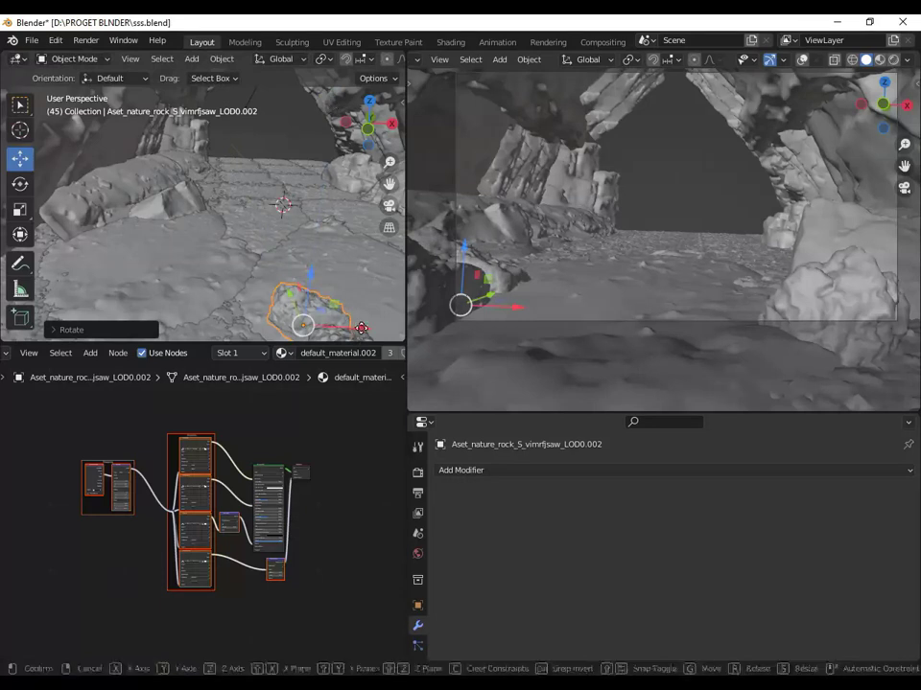
{"action": "key", "text": "g"}
{"action": "left_click", "coordinate": [365, 326]}
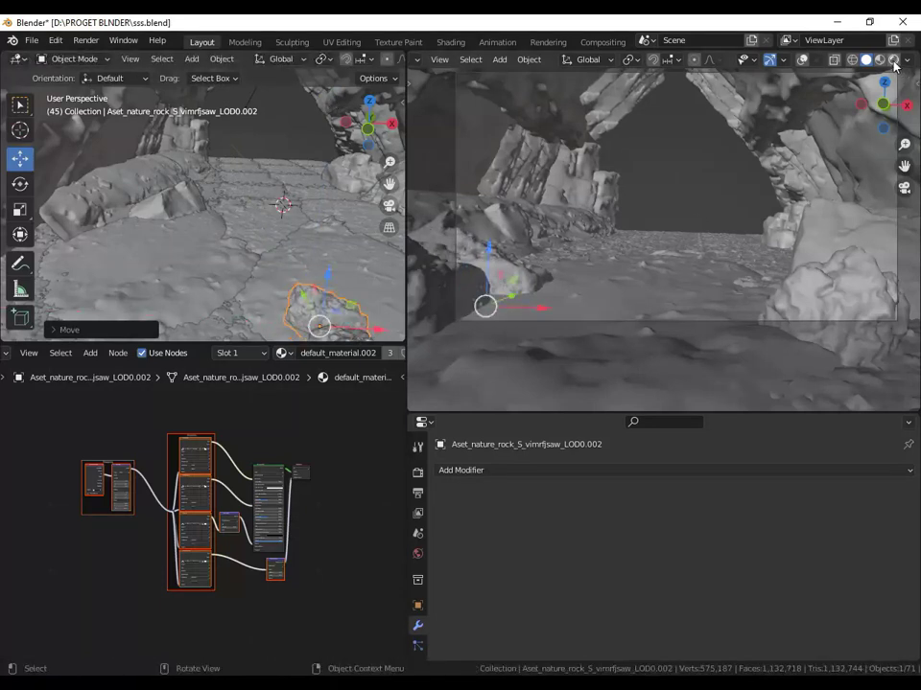
{"action": "left_click", "coordinate": [894, 60]}
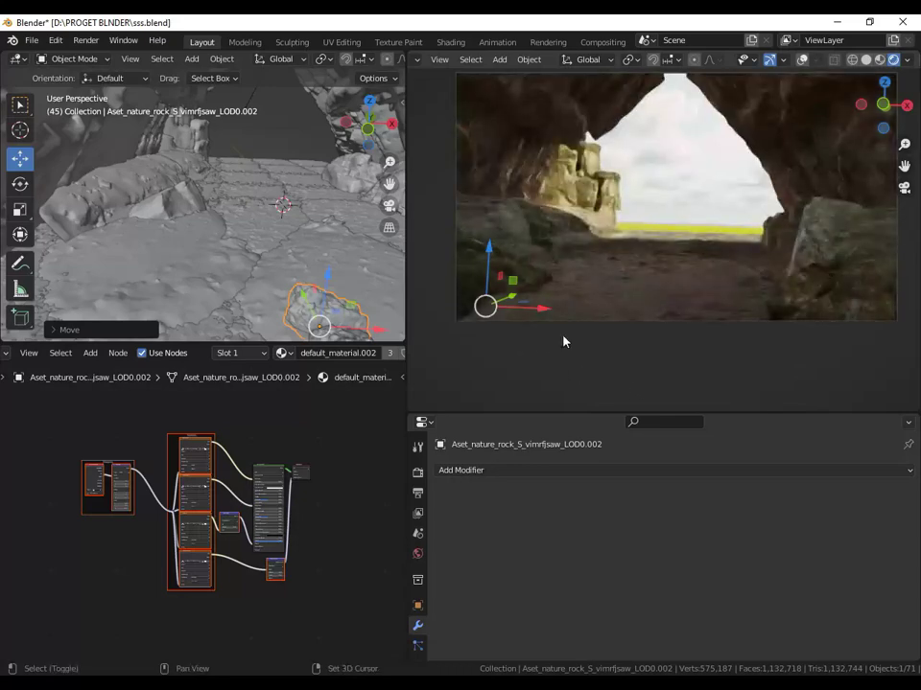
{"action": "scroll", "coordinate": [623, 331], "scroll_direction": "up", "scroll_amount": 3}
{"action": "scroll", "coordinate": [676, 319], "scroll_direction": "up", "scroll_amount": 3}
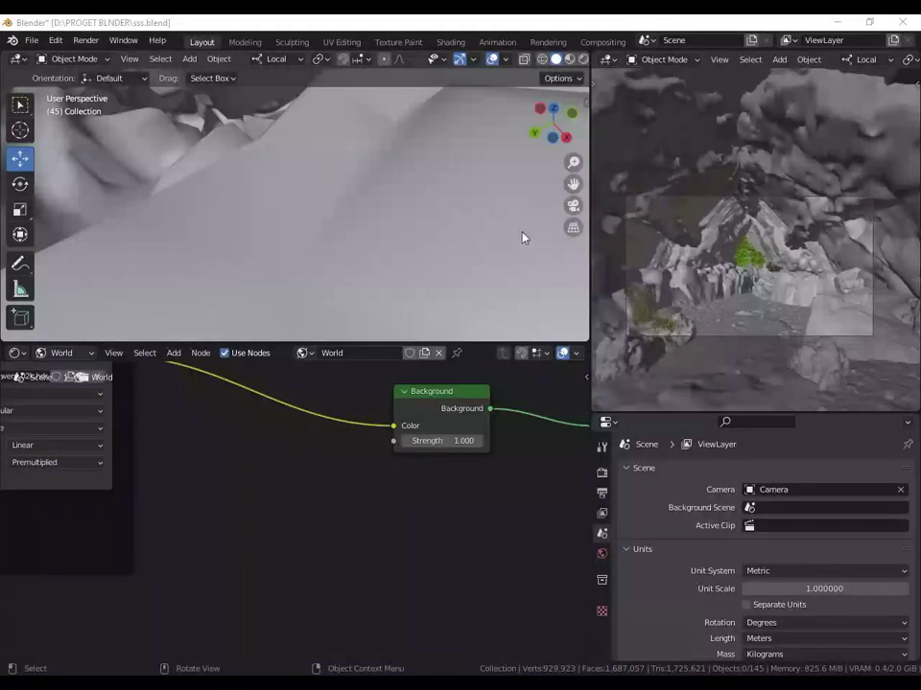
Step: Spawn a Chlorophytum plant from the botaniq plant library
{"action": "left_click", "coordinate": [493, 138]}
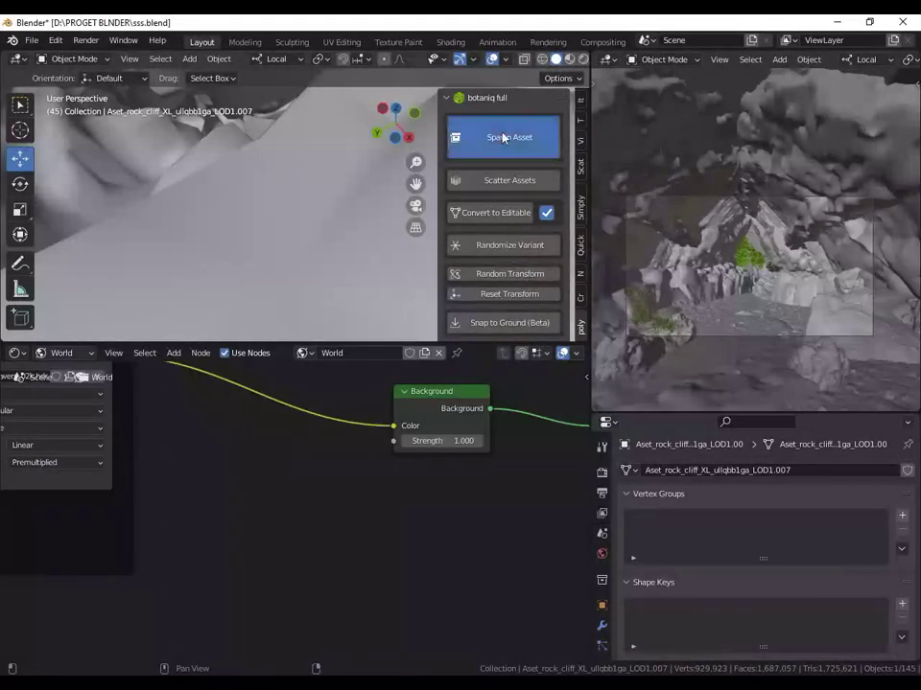
{"action": "left_click", "coordinate": [516, 230]}
{"action": "left_click", "coordinate": [516, 235]}
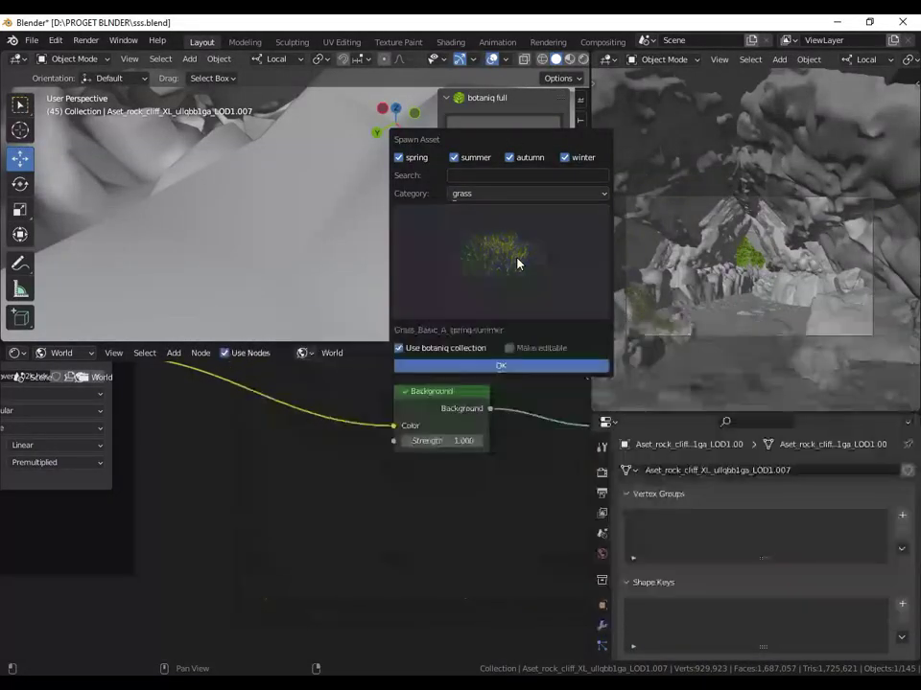
{"action": "left_click", "coordinate": [526, 194]}
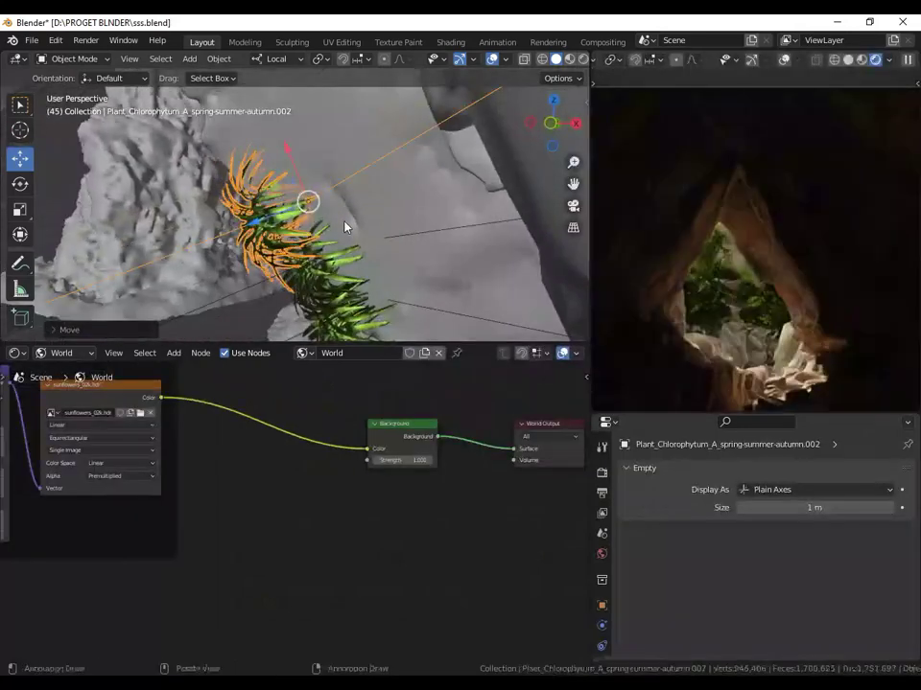
Step: Move the plant along its local Z axis and hide the viewport gizmos
{"action": "key", "text": "g"}
{"action": "key", "text": "z"}
{"action": "key", "text": "z"}
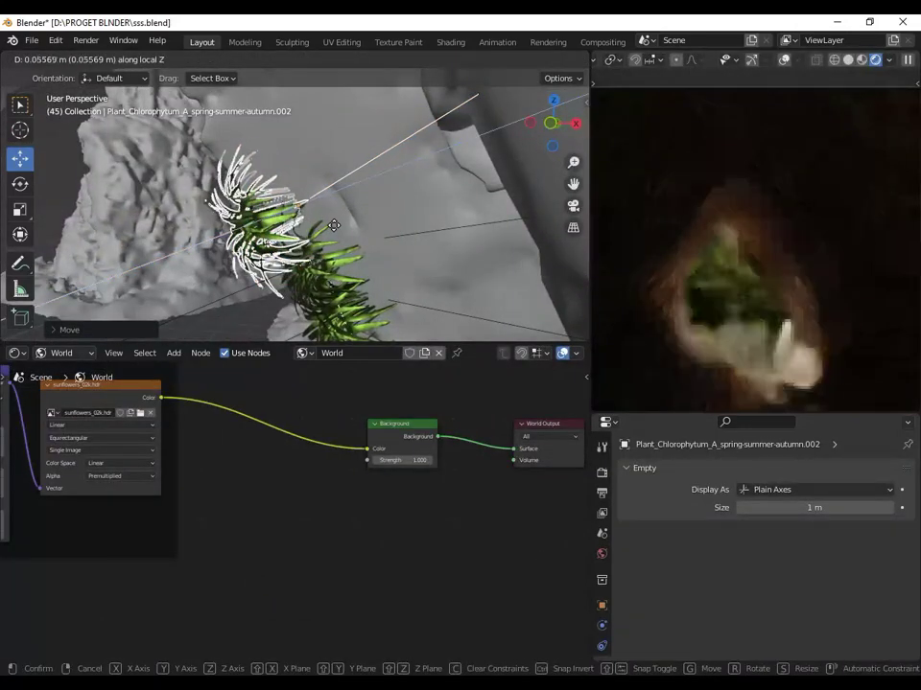
{"action": "left_click", "coordinate": [322, 206]}
{"action": "mouse_move", "coordinate": [322, 205]}
{"action": "middle_mouse_down"}
{"action": "mouse_move", "coordinate": [308, 189]}
{"action": "mouse_move", "coordinate": [399, 108]}
{"action": "middle_mouse_up"}
{"action": "left_click", "coordinate": [498, 61]}
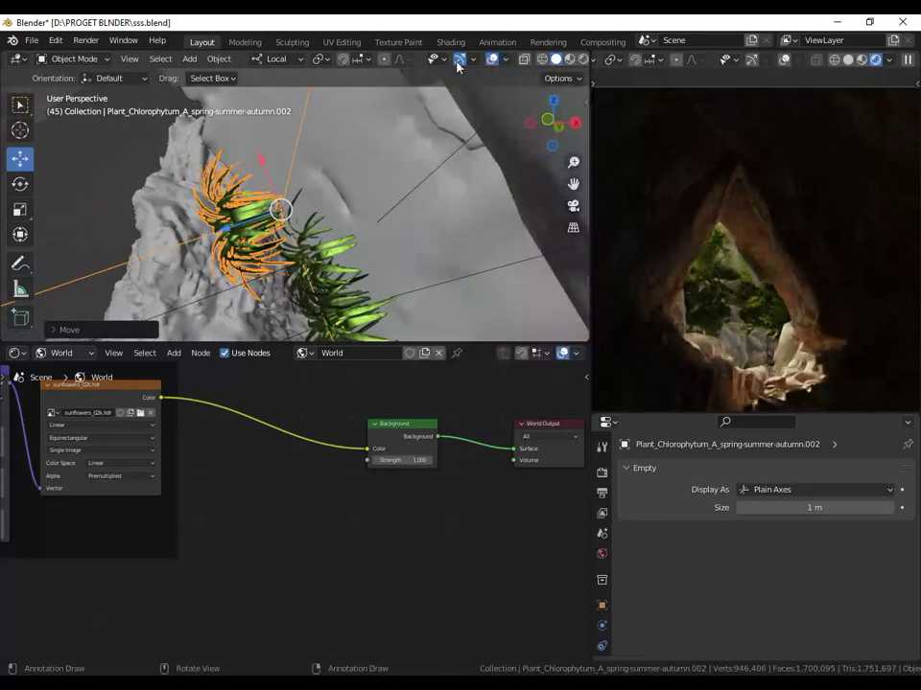
{"action": "left_click", "coordinate": [459, 58]}
Step: Select the second Chlorophytum plant and start moving it along its local Z
{"action": "left_click", "coordinate": [357, 287]}
{"action": "middle_click_drag", "start_coordinate": [357, 287], "coordinate": [370, 303]}
{"action": "key", "text": "g"}
{"action": "key", "text": "z"}
{"action": "key", "text": "z"}
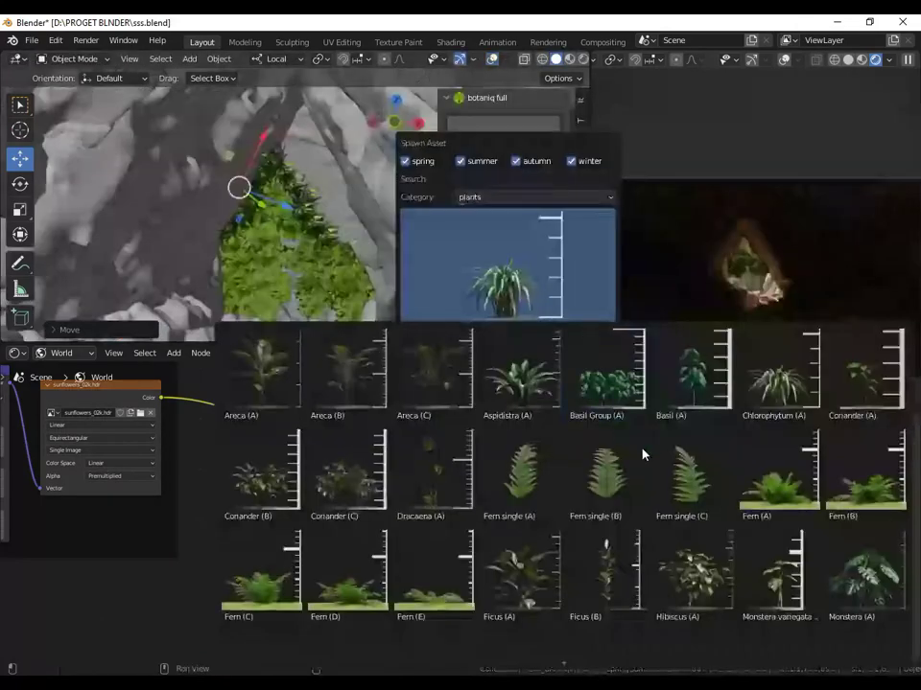
Step: Spawn the Fern (A) plant and enlarge the 3D view in solid shading
{"action": "left_click", "coordinate": [803, 503]}
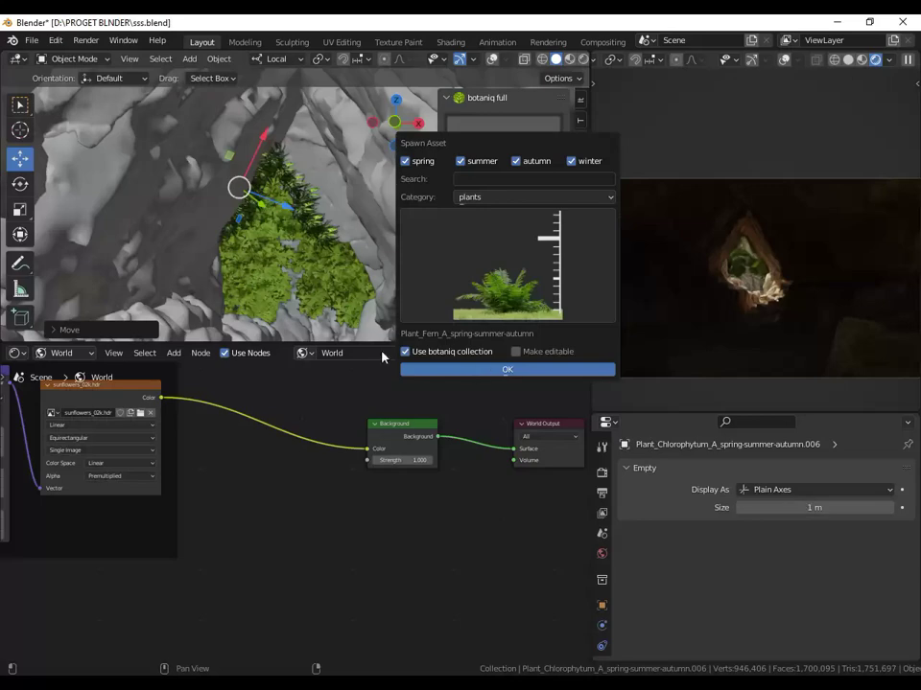
{"action": "left_click", "coordinate": [491, 372]}
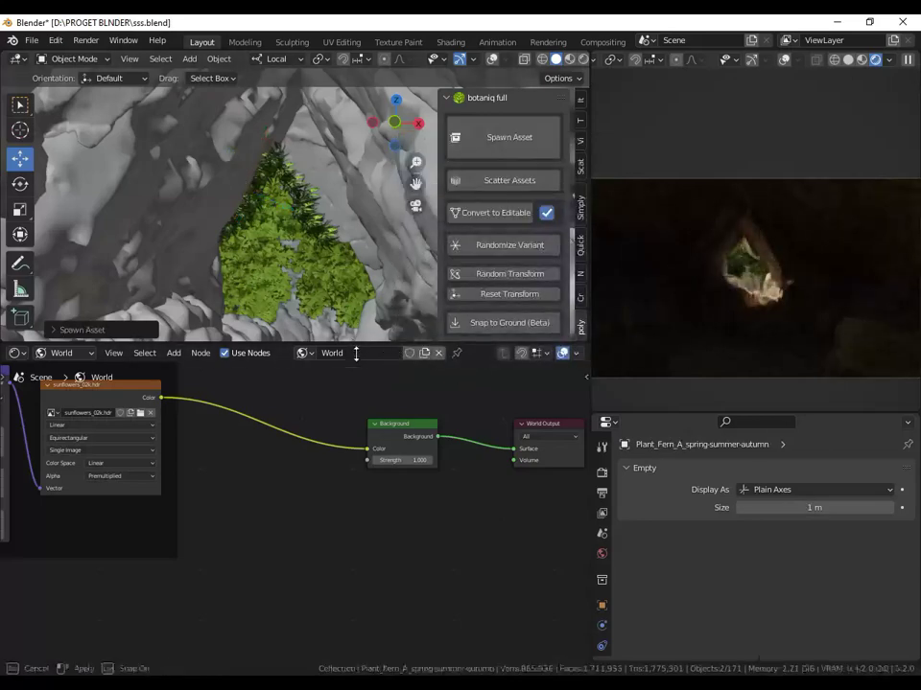
{"action": "mouse_move", "coordinate": [356, 347]}
{"action": "left_mouse_down"}
{"action": "mouse_move", "coordinate": [403, 565]}
{"action": "mouse_move", "coordinate": [388, 596]}
{"action": "left_mouse_up"}
{"action": "scroll", "coordinate": [347, 453], "scroll_direction": "down", "scroll_amount": 2}
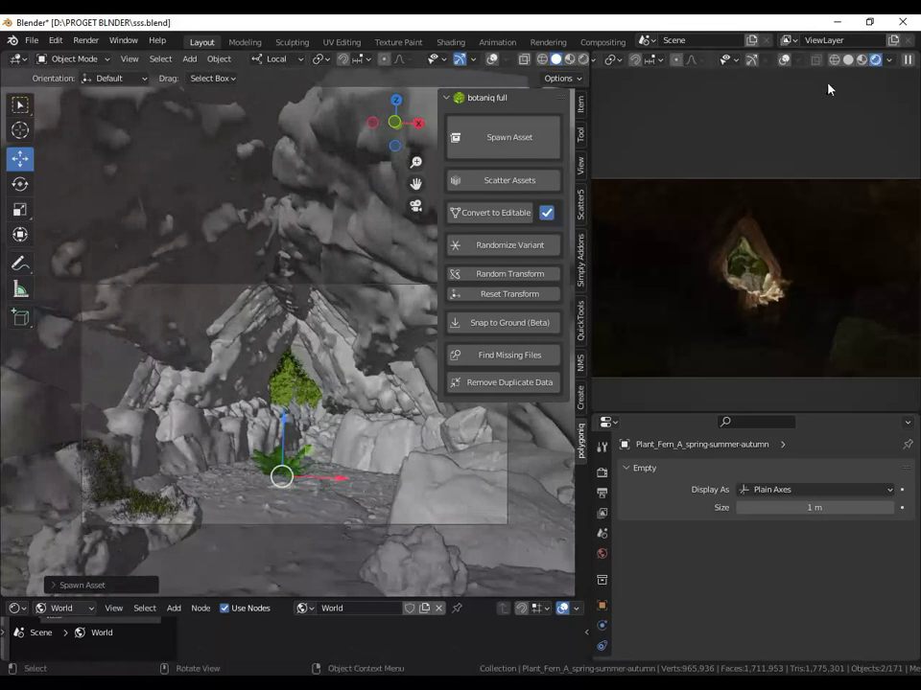
{"action": "left_click", "coordinate": [848, 59]}
{"action": "scroll", "coordinate": [222, 327], "scroll_direction": "up", "scroll_amount": 3}
{"action": "scroll", "coordinate": [219, 333], "scroll_direction": "up", "scroll_amount": 3}
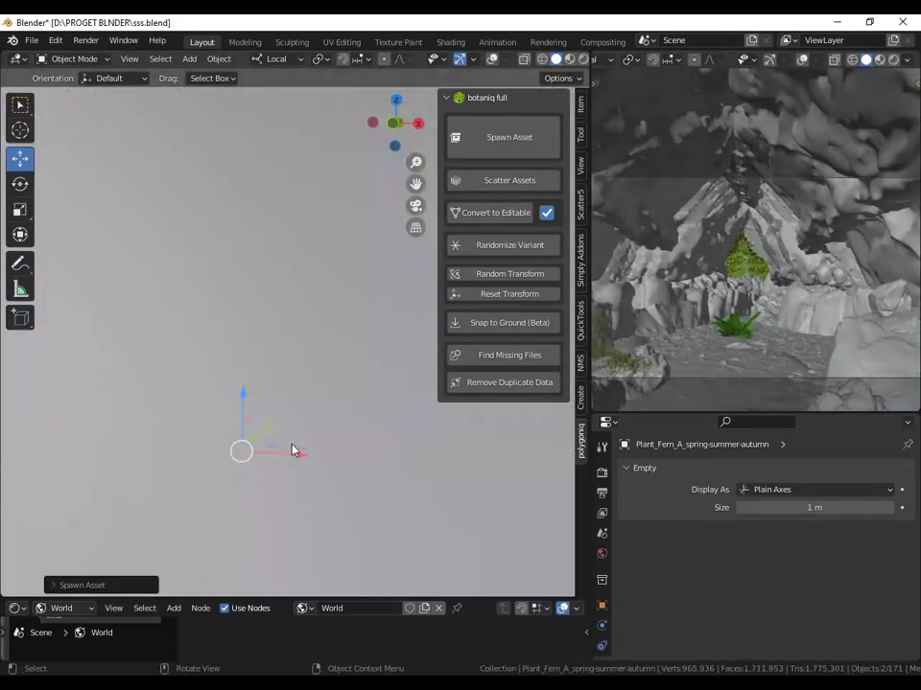
{"action": "scroll", "coordinate": [218, 333], "scroll_direction": "up", "scroll_amount": 2}
Step: Move the fern along Y to the floor near the camera and frame it
{"action": "key", "text": "g"}
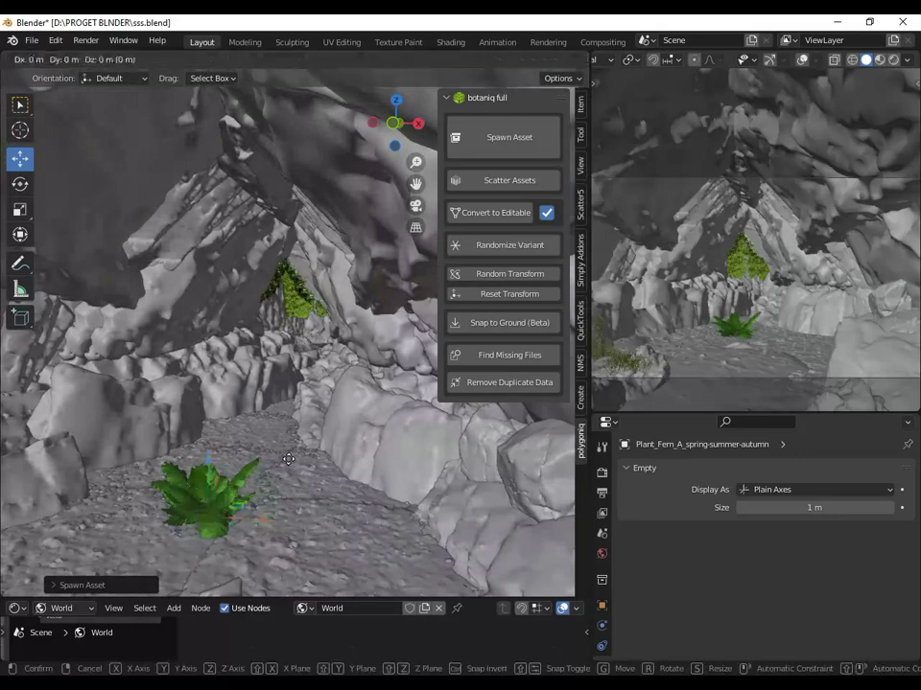
{"action": "key", "text": "y"}
{"action": "key", "text": "y"}
{"action": "left_click", "coordinate": [144, 542]}
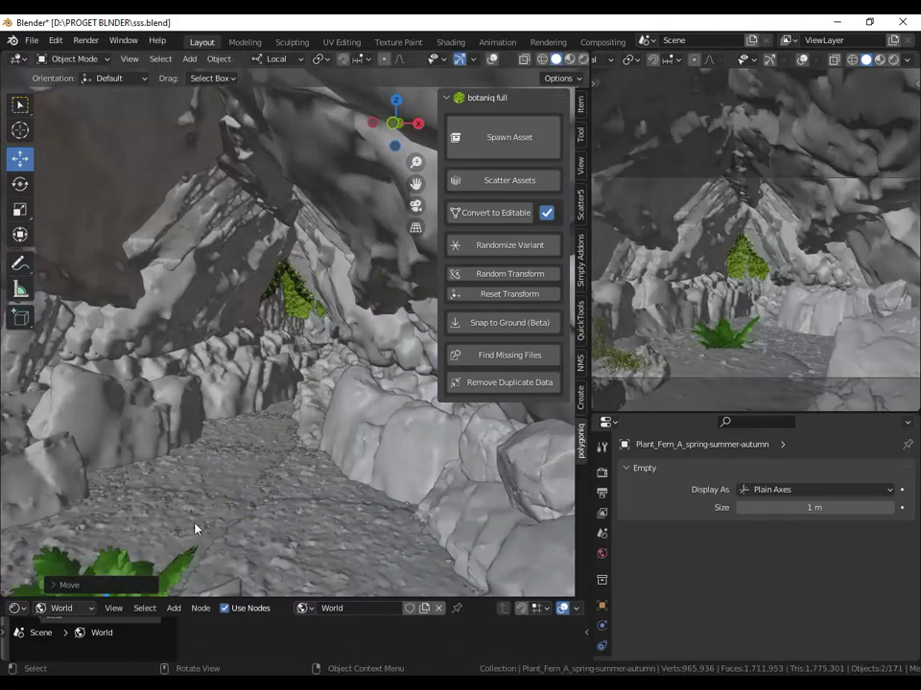
{"action": "key", "text": "KP_Decimal"}
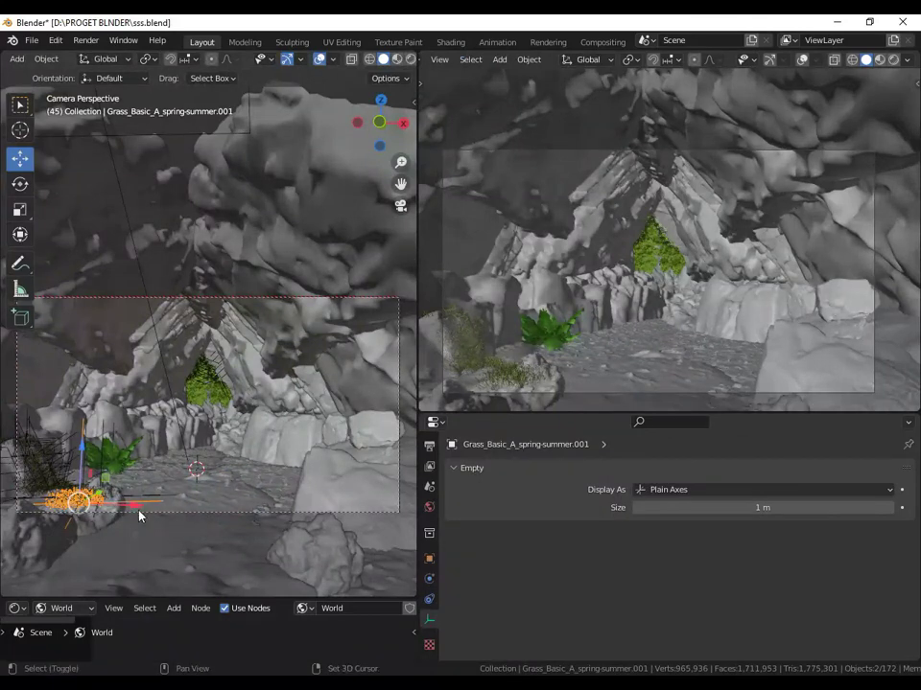
Step: Duplicate the grass clump onto the foreground floor and check it in Rendered shading
{"action": "key", "text": "shift+d"}
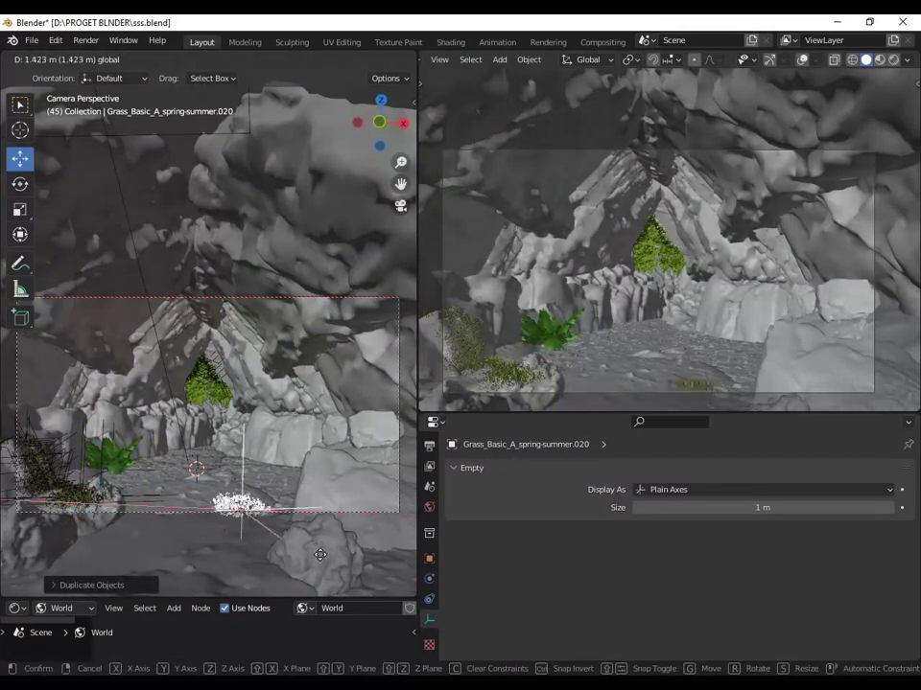
{"action": "left_click", "coordinate": [293, 529]}
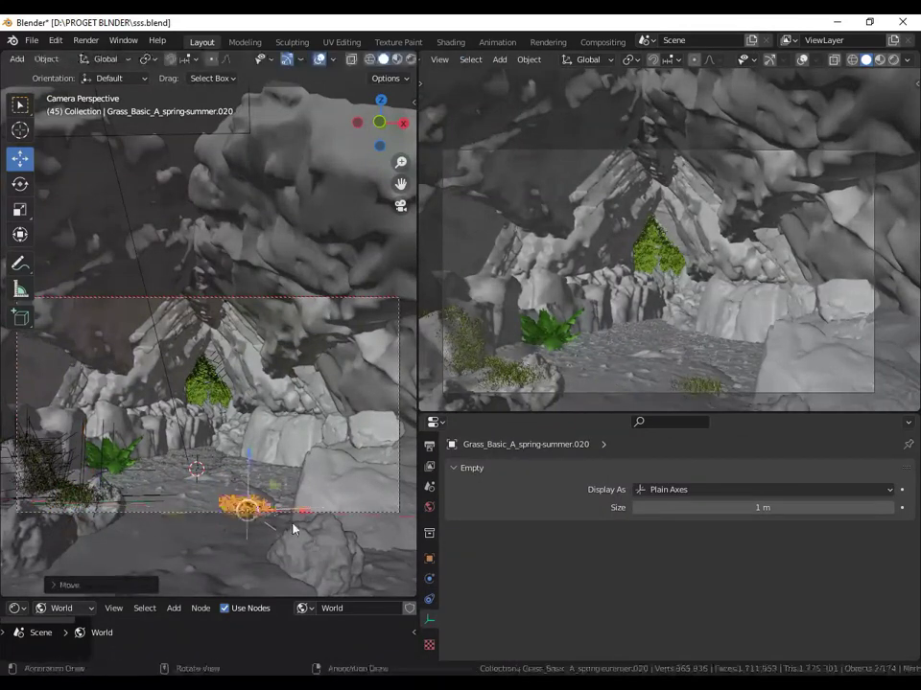
{"action": "left_click", "coordinate": [896, 62]}
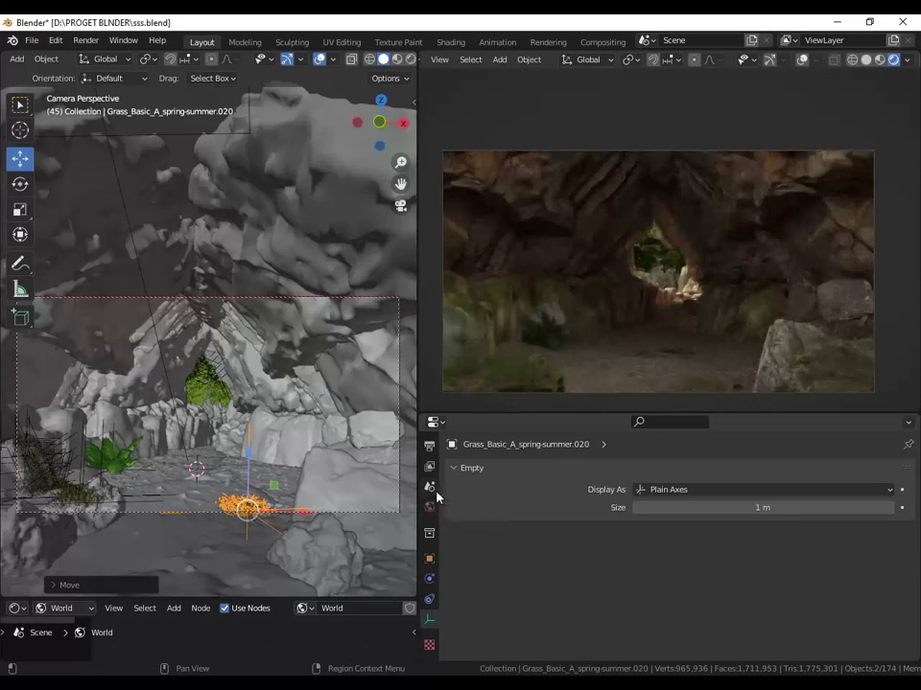
{"action": "left_click", "coordinate": [866, 59]}
{"action": "middle_click_drag", "start_coordinate": [211, 316], "coordinate": [154, 219]}
{"action": "key", "text": "shift+a"}
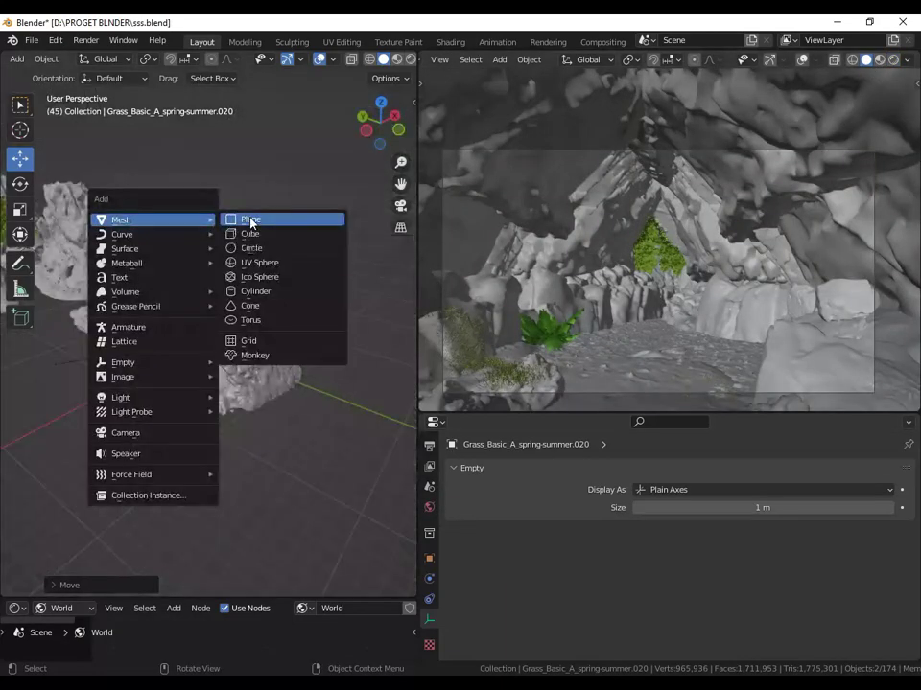
Step: Add a plane, scale it up, scatter grass on it, and save the file
{"action": "left_click", "coordinate": [250, 220]}
{"action": "key", "text": "s"}
{"action": "left_click", "coordinate": [288, 361]}
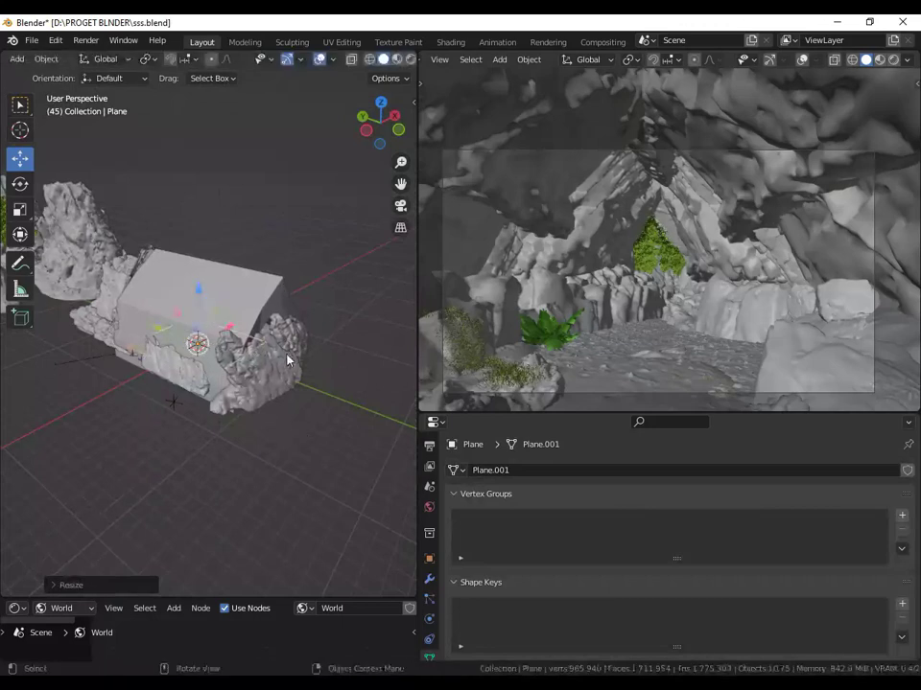
{"action": "left_click_drag", "start_coordinate": [213, 345], "coordinate": [89, 401]}
{"action": "key", "text": "n"}
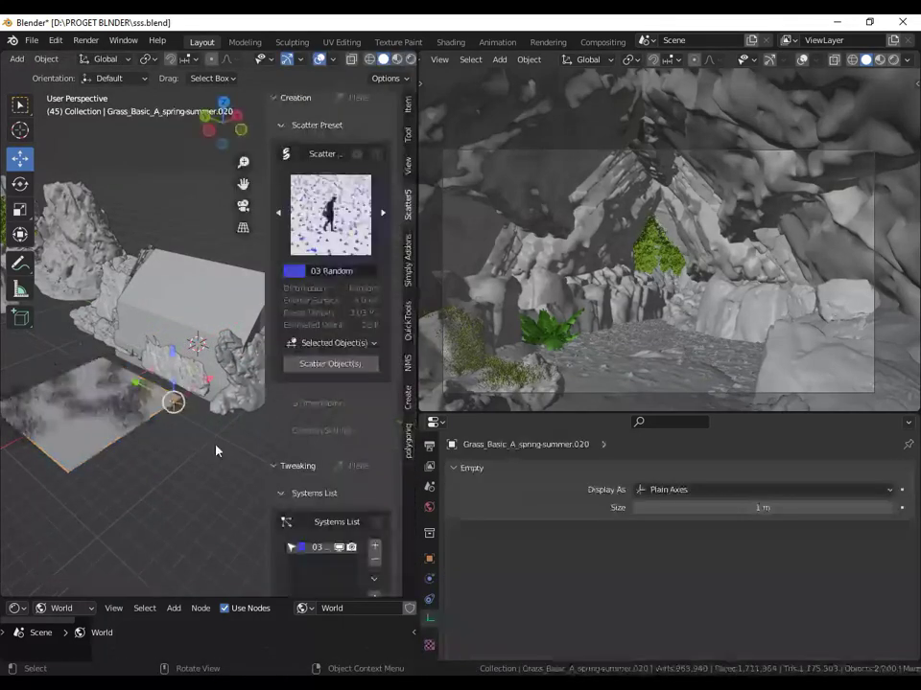
{"action": "key", "text": "n"}
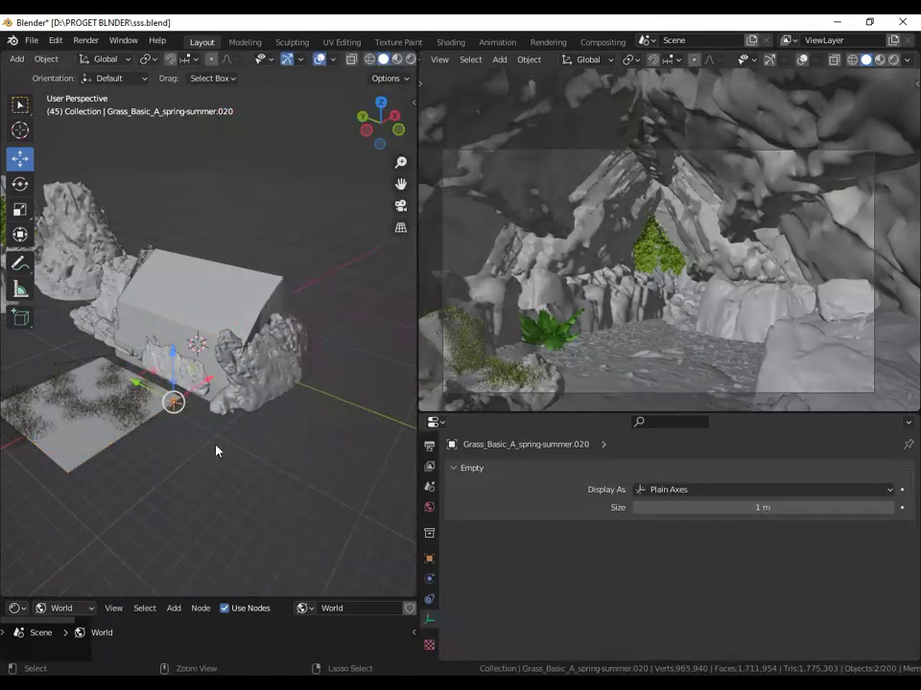
{"action": "key", "text": "ctrl+s"}
Step: Move the grass plane inside the cave and preview the camera view rendered
{"action": "left_click", "coordinate": [137, 420]}
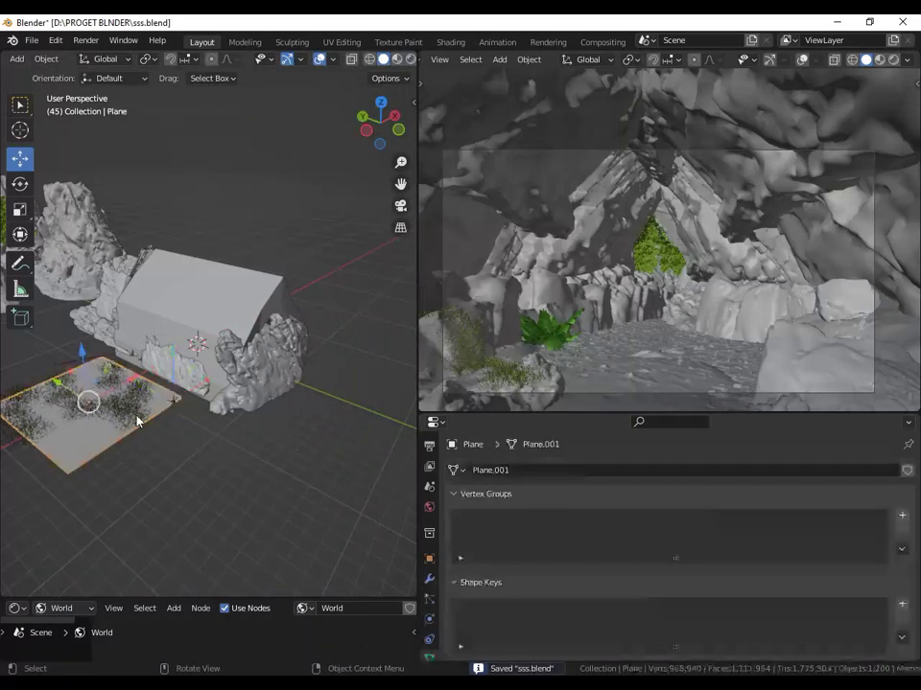
{"action": "key", "text": "g"}
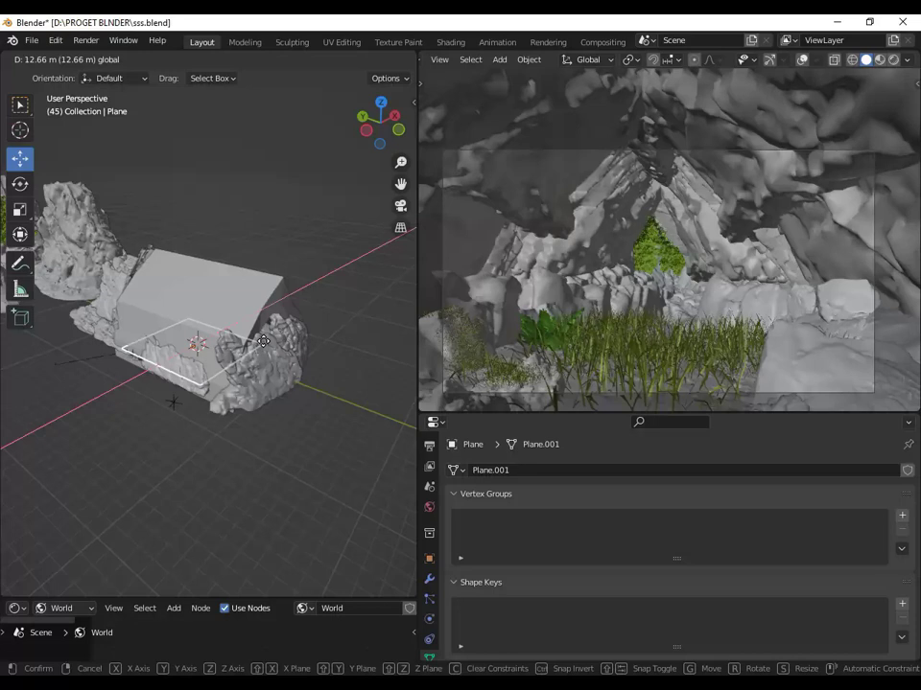
{"action": "left_click", "coordinate": [263, 342]}
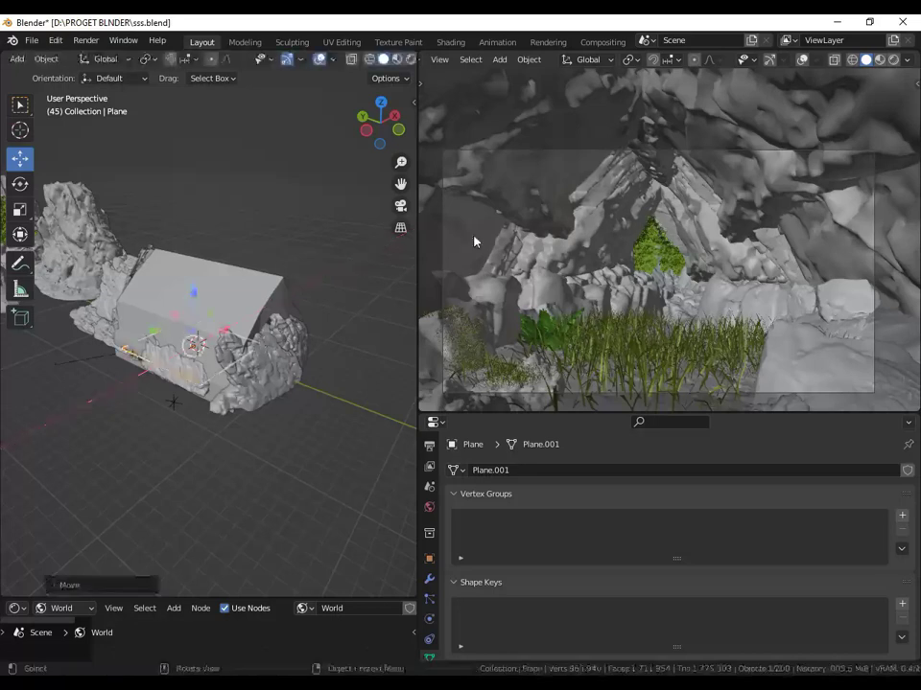
{"action": "left_click", "coordinate": [894, 60]}
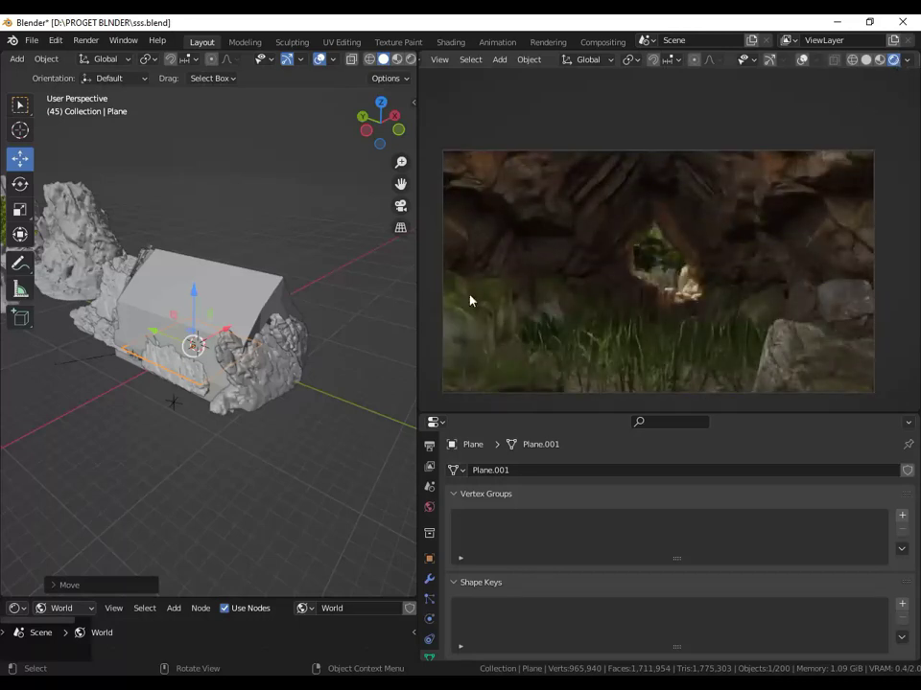
Step: Raise the scattered grass's Scale Factor Z to 0.82 in the Scatter5 sidebar
{"action": "key", "text": "n"}
{"action": "scroll", "coordinate": [374, 319], "scroll_direction": "down", "scroll_amount": 10}
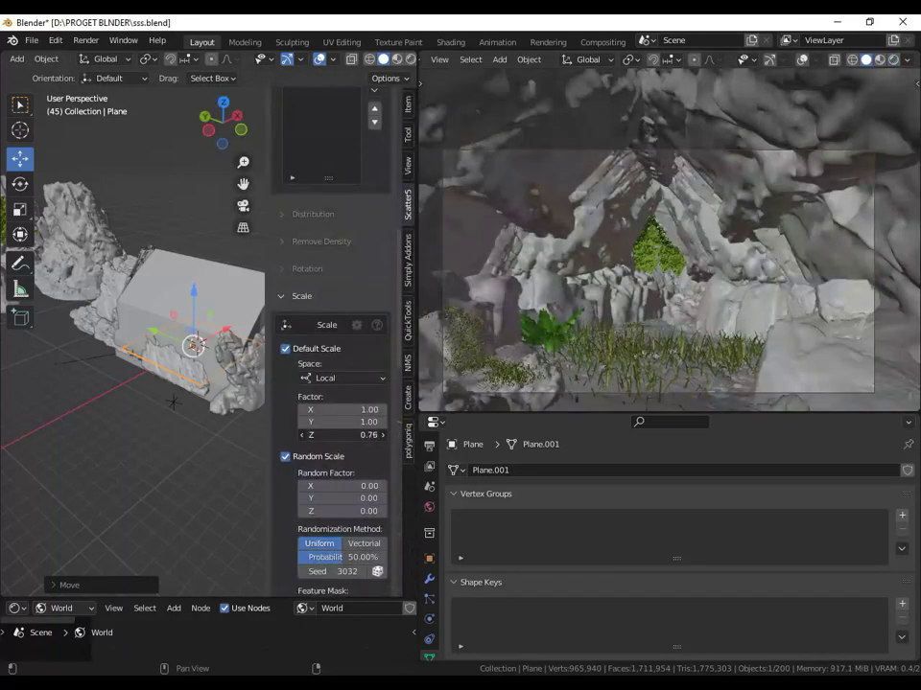
{"action": "left_click_drag", "start_coordinate": [342, 434], "coordinate": [370, 435]}
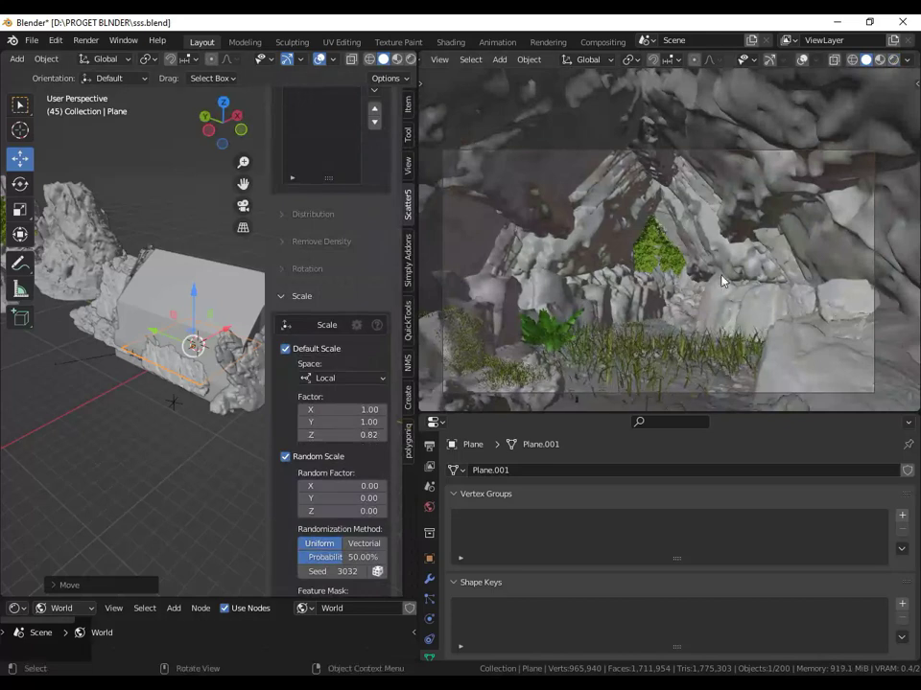
Step: Switch to Rendered shading and raise Film Exposure to brighten the cave
{"action": "left_click", "coordinate": [894, 61]}
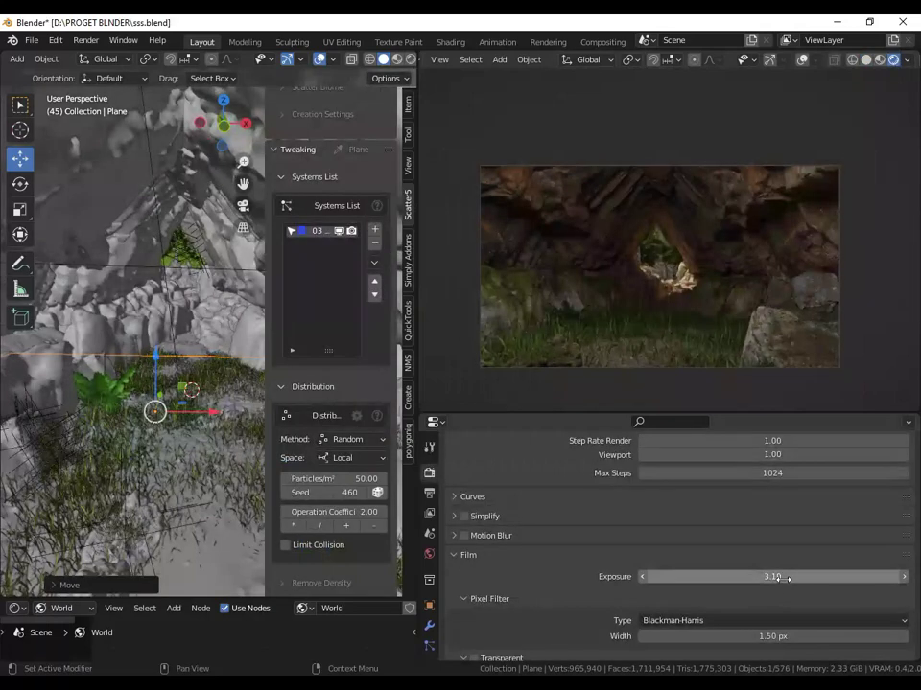
{"action": "left_click_drag", "start_coordinate": [772, 576], "coordinate": [834, 577]}
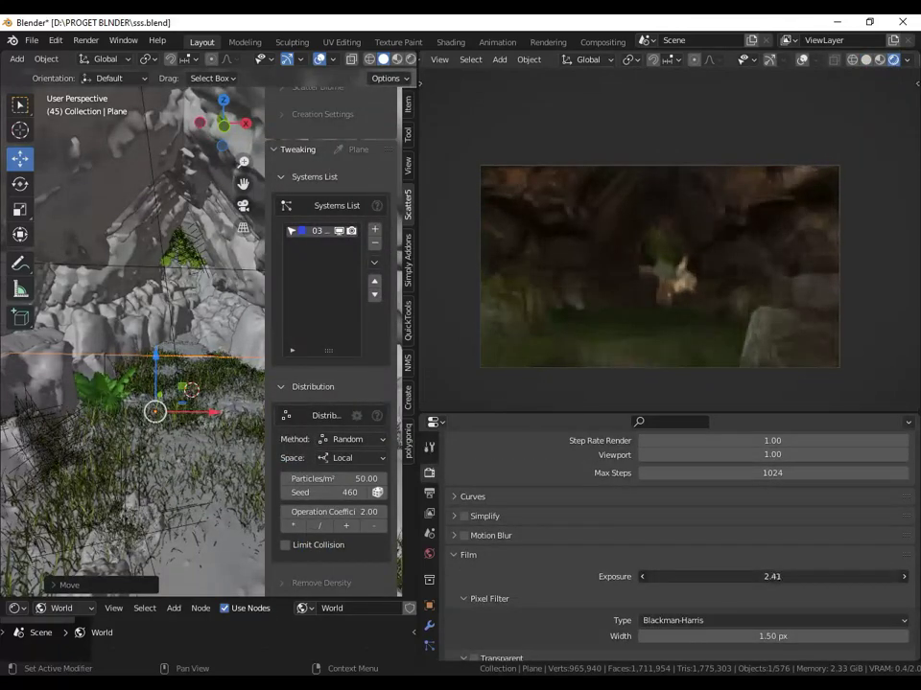
{"action": "left_click_drag", "start_coordinate": [772, 577], "coordinate": [796, 577]}
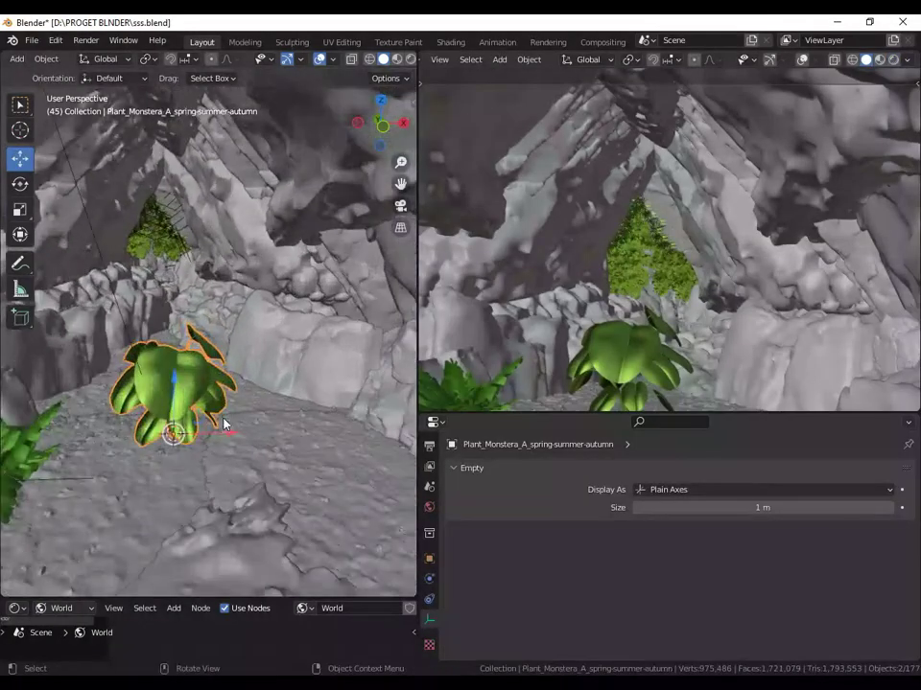
Step: Move the Monstera onto a rock and place a duplicate beside it
{"action": "middle_click_drag", "start_coordinate": [223, 423], "coordinate": [207, 422]}
{"action": "left_click_drag", "start_coordinate": [134, 422], "coordinate": [186, 393]}
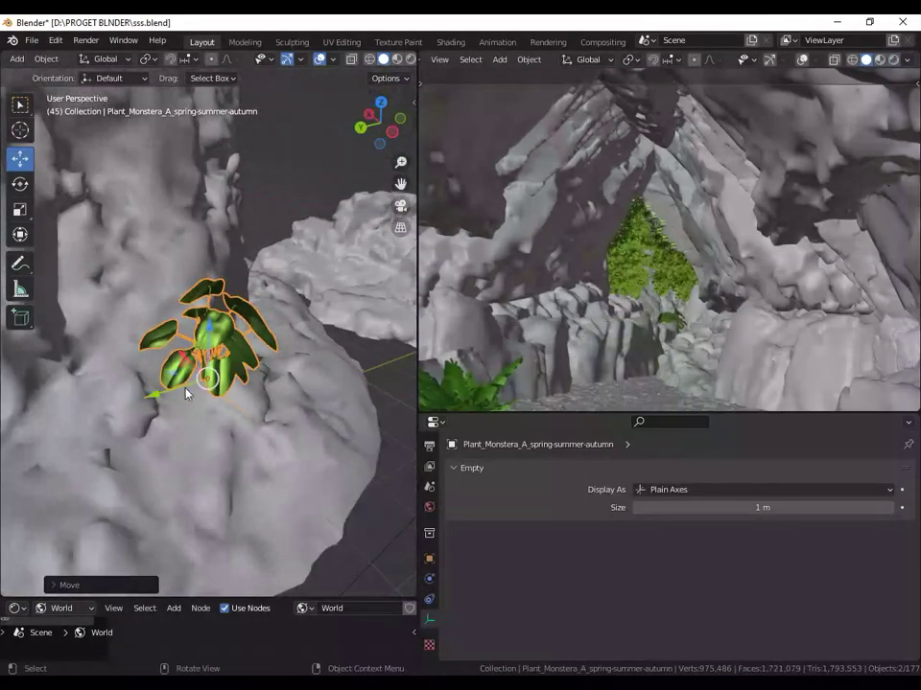
{"action": "key", "text": "g"}
{"action": "right_click", "coordinate": [177, 367]}
{"action": "key", "text": "shift+d"}
{"action": "left_click", "coordinate": [187, 360]}
{"action": "middle_click_drag", "start_coordinate": [187, 359], "coordinate": [245, 462]}
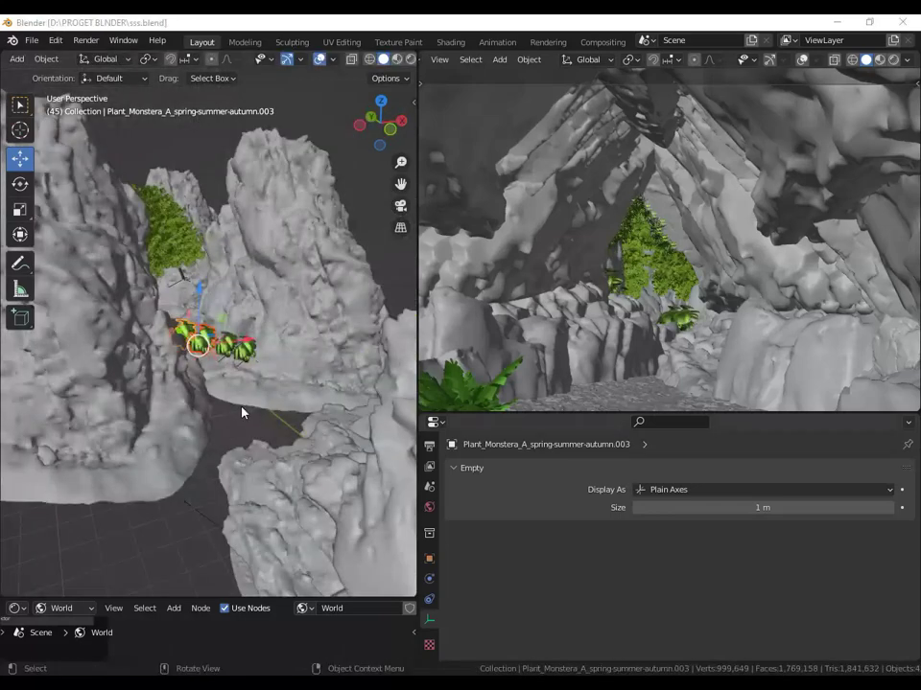
{"action": "scroll", "coordinate": [241, 409], "scroll_direction": "down", "scroll_amount": 3}
{"action": "mouse_move", "coordinate": [241, 408]}
{"action": "middle_mouse_down"}
{"action": "mouse_move", "coordinate": [163, 450]}
{"action": "mouse_move", "coordinate": [201, 329]}
{"action": "middle_mouse_up"}
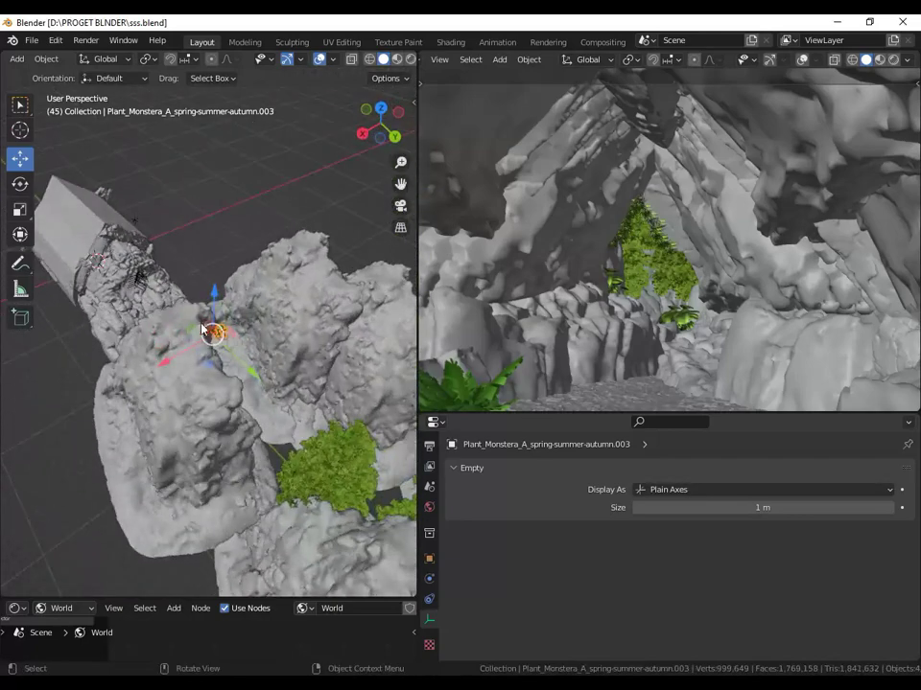
Step: Look through the scene camera, select the original Monstera, and preview in Rendered shading
{"action": "key", "text": "KP_0"}
{"action": "scroll", "coordinate": [268, 417], "scroll_direction": "up", "scroll_amount": 4}
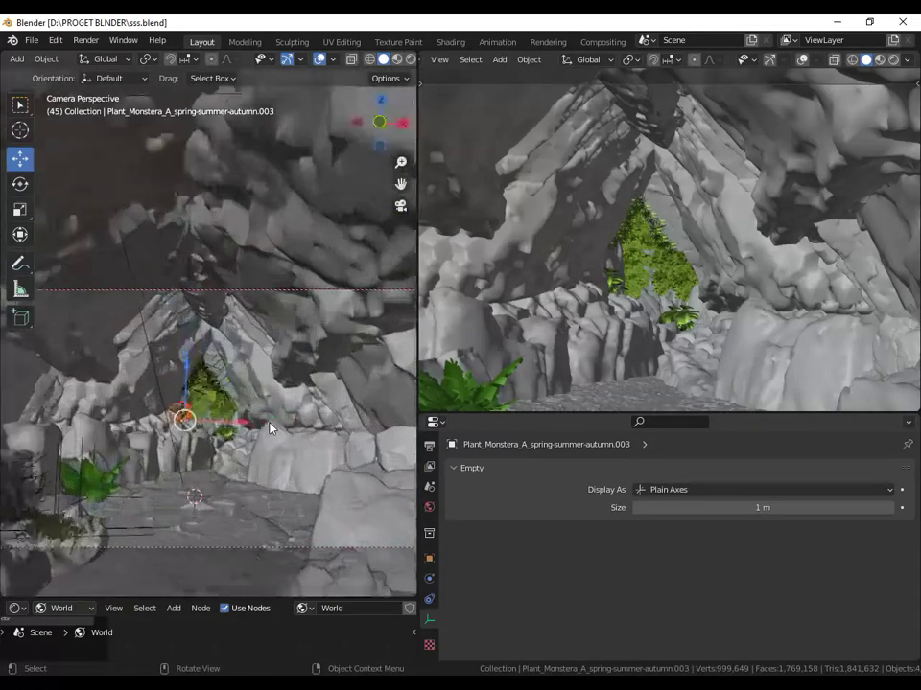
{"action": "scroll", "coordinate": [267, 450], "scroll_direction": "up", "scroll_amount": 3}
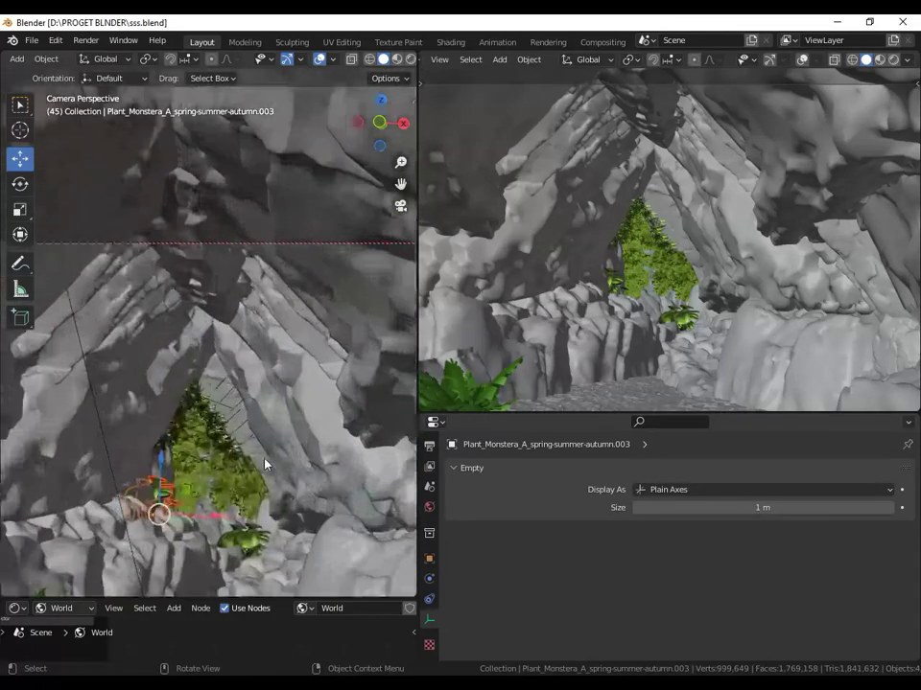
{"action": "left_click", "coordinate": [256, 548]}
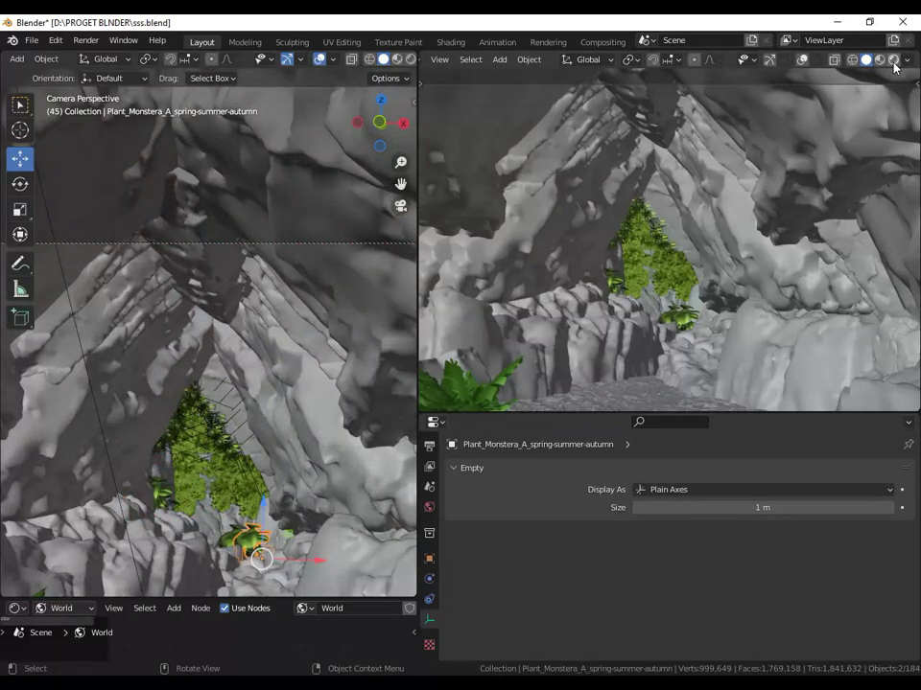
{"action": "key", "text": "z"}
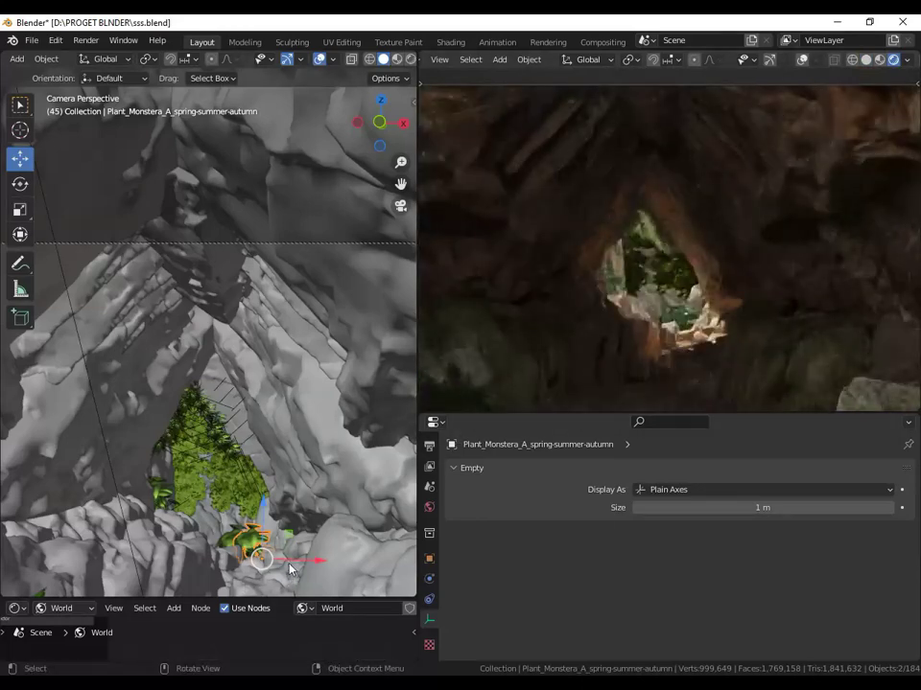
{"action": "scroll", "coordinate": [286, 561], "scroll_direction": "down", "scroll_amount": 1}
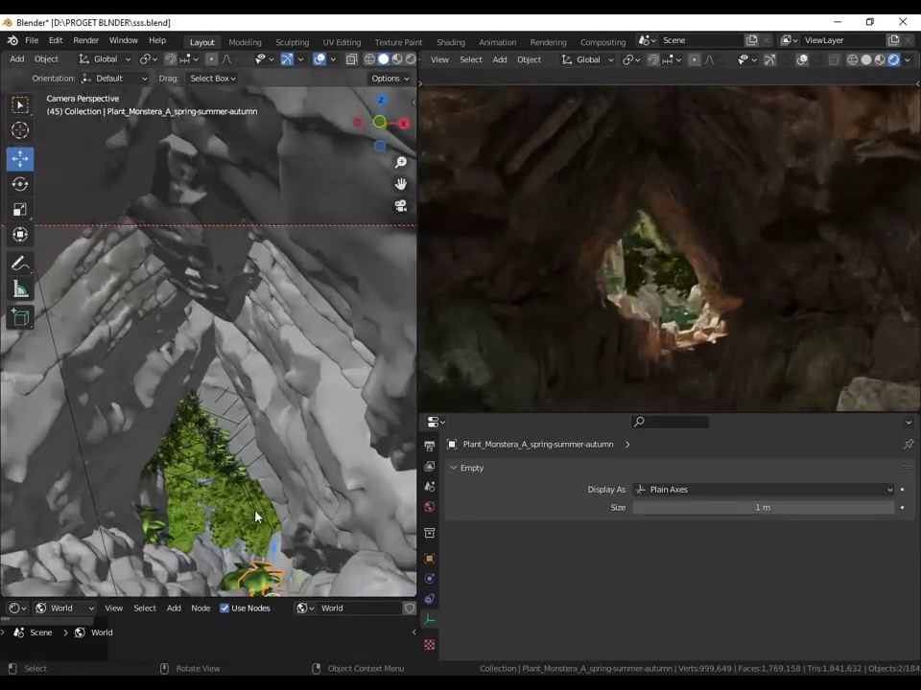
{"action": "scroll", "coordinate": [278, 564], "scroll_direction": "down", "scroll_amount": 1}
{"action": "scroll", "coordinate": [273, 566], "scroll_direction": "down", "scroll_amount": 1}
Step: Frame the Monstera from a new angle and create another duplicate in place
{"action": "middle_click_drag", "start_coordinate": [266, 569], "coordinate": [281, 555]}
{"action": "key", "text": "KP_Decimal"}
{"action": "scroll", "coordinate": [293, 535], "scroll_direction": "down", "scroll_amount": 2}
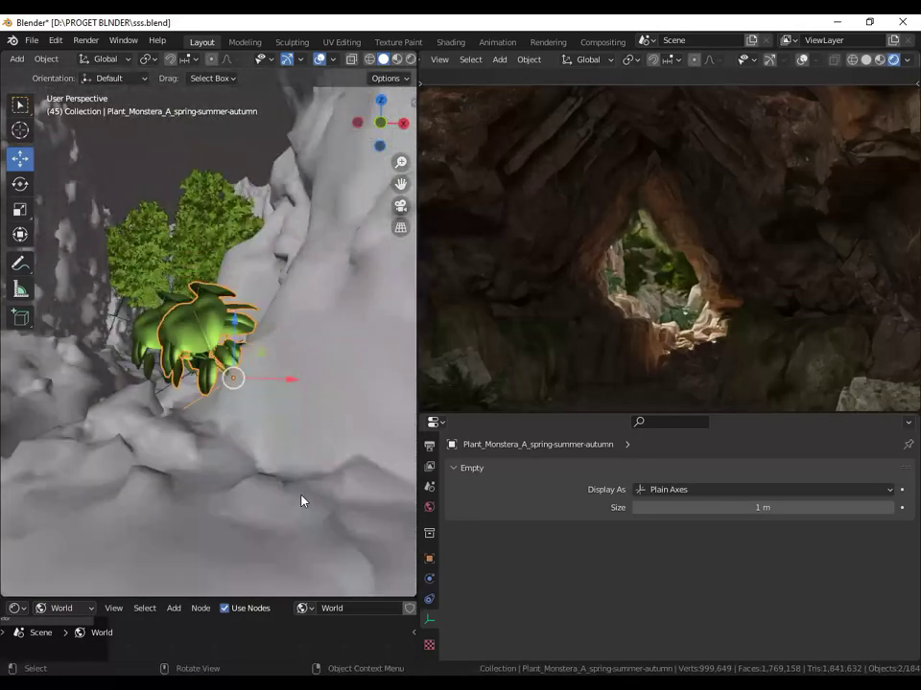
{"action": "scroll", "coordinate": [302, 497], "scroll_direction": "down", "scroll_amount": 3}
{"action": "mouse_move", "coordinate": [292, 485]}
{"action": "middle_mouse_down"}
{"action": "mouse_move", "coordinate": [318, 456]}
{"action": "mouse_move", "coordinate": [313, 428]}
{"action": "mouse_move", "coordinate": [257, 405]}
{"action": "mouse_move", "coordinate": [288, 423]}
{"action": "mouse_move", "coordinate": [266, 414]}
{"action": "mouse_move", "coordinate": [268, 437]}
{"action": "middle_mouse_up"}
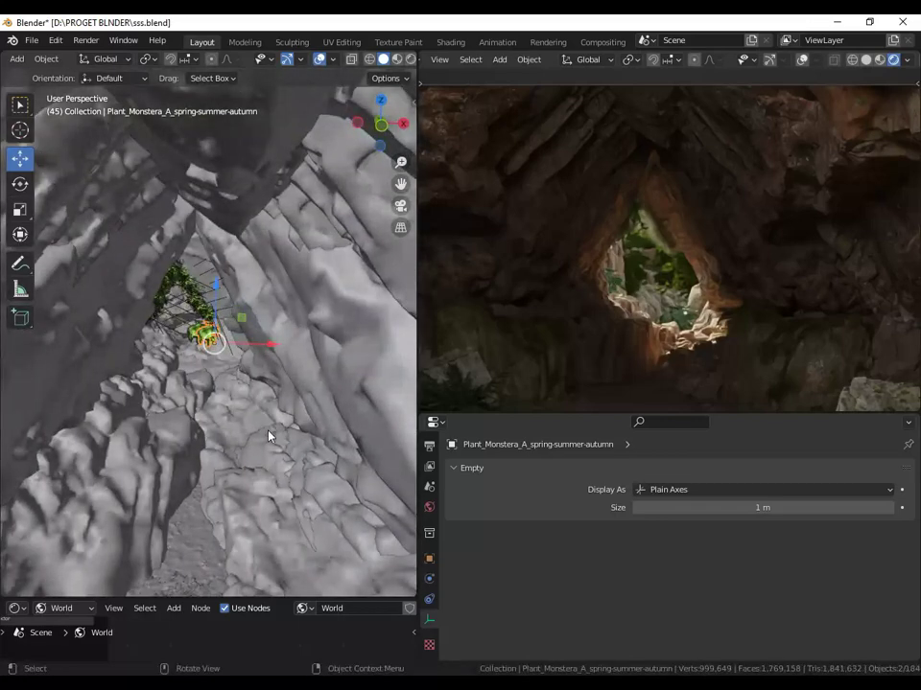
{"action": "key", "text": "shift+d"}
{"action": "right_click", "coordinate": [267, 434]}
Step: Move the new Monstera copy along Y and frame it
{"action": "key", "text": "g"}
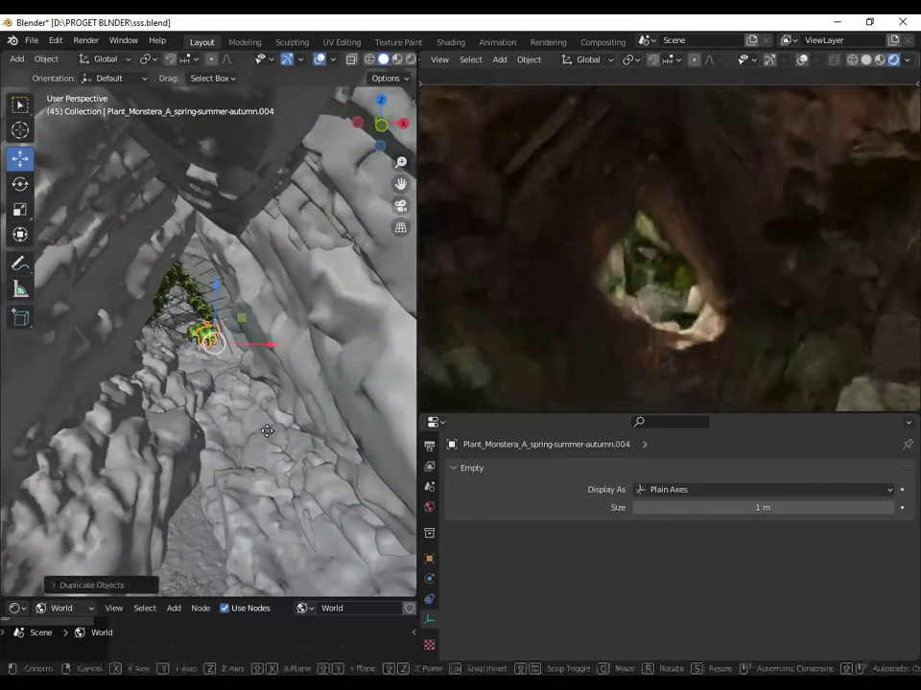
{"action": "key", "text": "y"}
{"action": "left_click", "coordinate": [273, 495]}
{"action": "key", "text": "KP_Decimal"}
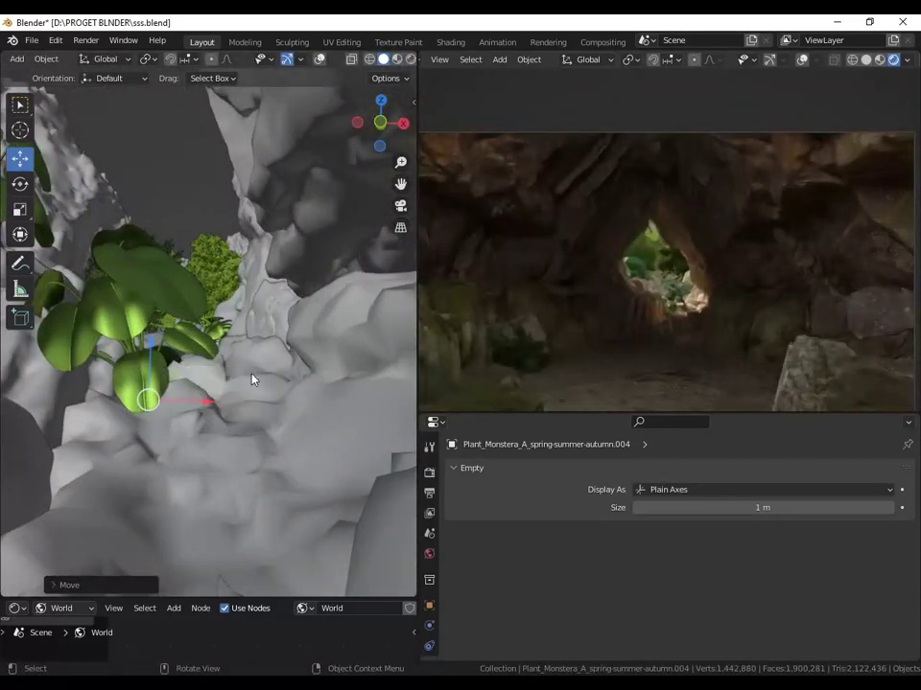
{"action": "scroll", "coordinate": [769, 360], "scroll_direction": "up", "scroll_amount": 2}
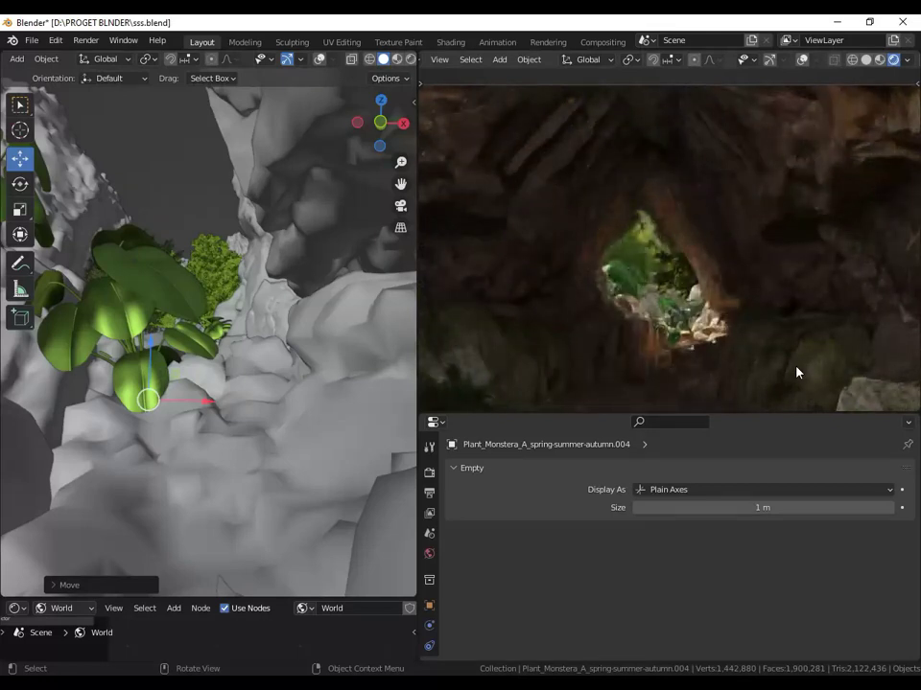
Step: Duplicate the Monstera again and position the copy along Y, then X
{"action": "key", "text": "shift+d"}
{"action": "right_click", "coordinate": [207, 403]}
{"action": "key", "text": "g"}
{"action": "key", "text": "y"}
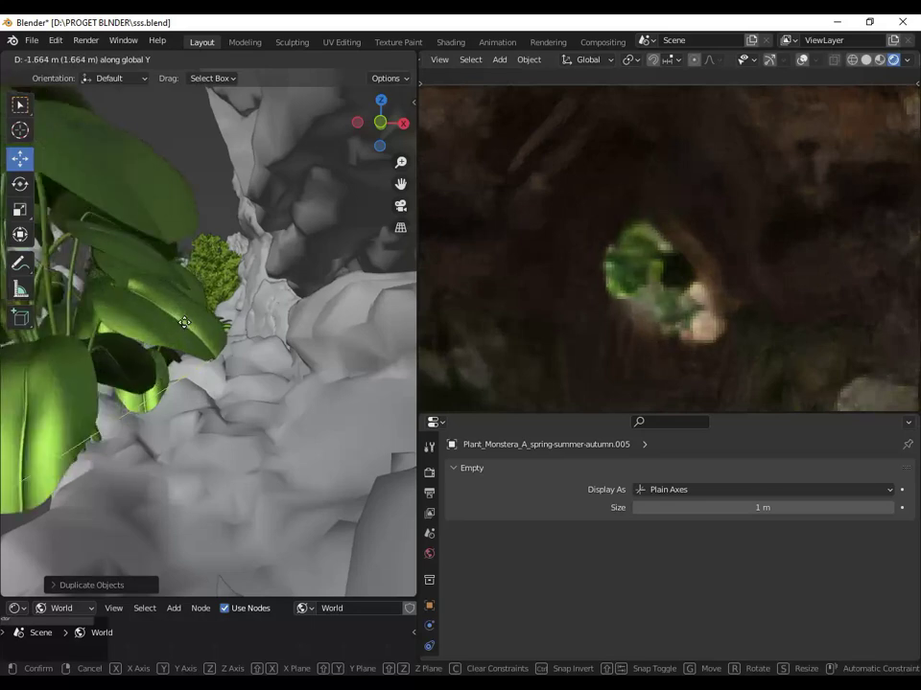
{"action": "left_click", "coordinate": [184, 323]}
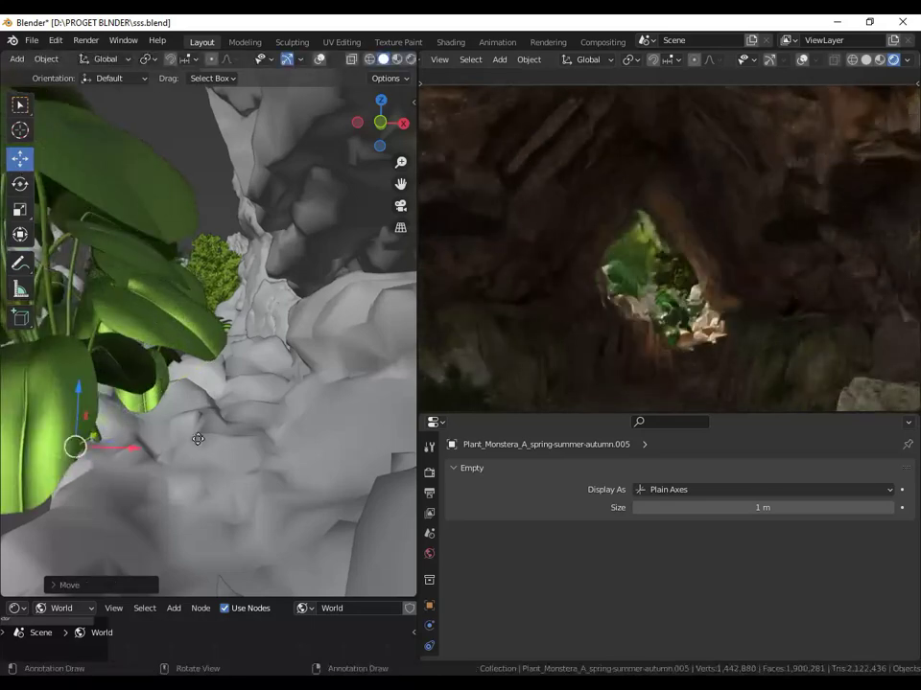
{"action": "key", "text": "g"}
{"action": "key", "text": "x"}
{"action": "left_click", "coordinate": [385, 402]}
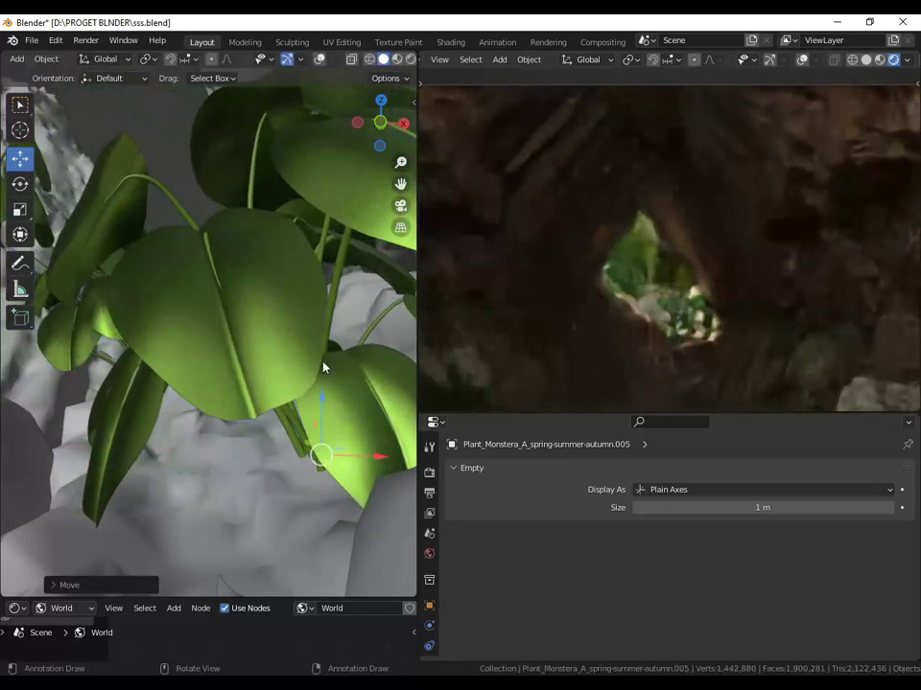
{"action": "scroll", "coordinate": [288, 358], "scroll_direction": "up", "scroll_amount": 3}
{"action": "scroll", "coordinate": [299, 374], "scroll_direction": "down", "scroll_amount": 4}
{"action": "scroll", "coordinate": [271, 367], "scroll_direction": "down", "scroll_amount": 2}
{"action": "scroll", "coordinate": [270, 367], "scroll_direction": "up", "scroll_amount": 3}
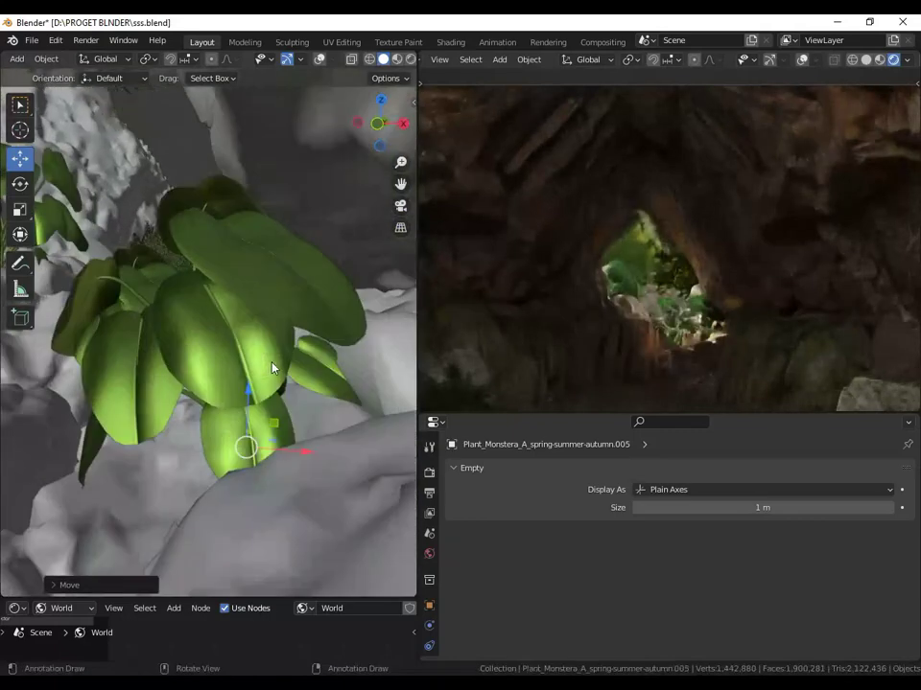
{"action": "mouse_move", "coordinate": [274, 365]}
{"action": "middle_mouse_down"}
{"action": "mouse_move", "coordinate": [297, 387]}
{"action": "mouse_move", "coordinate": [288, 379]}
{"action": "middle_mouse_up"}
Step: Rotate the last Monstera with the Rotate tool and nudge it onto the rocks
{"action": "left_click", "coordinate": [20, 183]}
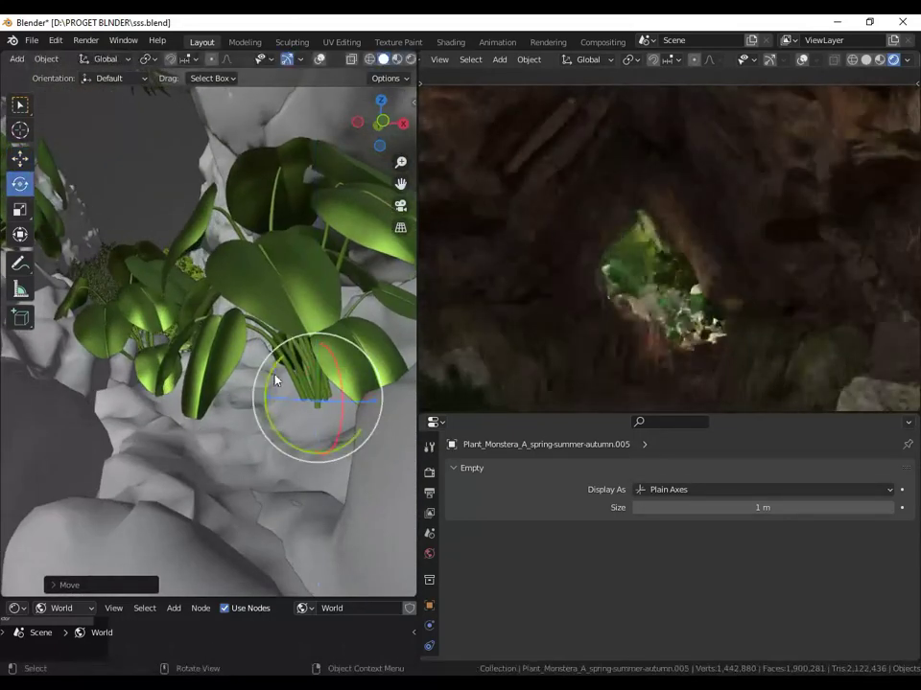
{"action": "left_click_drag", "start_coordinate": [277, 380], "coordinate": [383, 361]}
{"action": "middle_click_drag", "start_coordinate": [382, 361], "coordinate": [361, 368]}
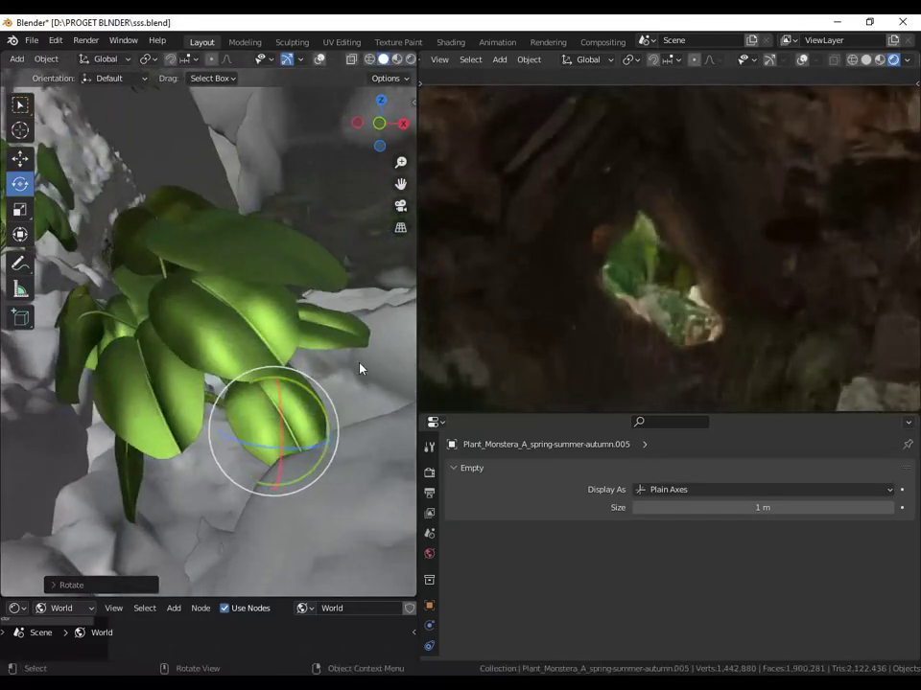
{"action": "left_click", "coordinate": [20, 159]}
{"action": "mouse_move", "coordinate": [329, 431]}
{"action": "left_mouse_down"}
{"action": "mouse_move", "coordinate": [351, 425]}
{"action": "mouse_move", "coordinate": [287, 363]}
{"action": "mouse_move", "coordinate": [299, 355]}
{"action": "left_mouse_up"}
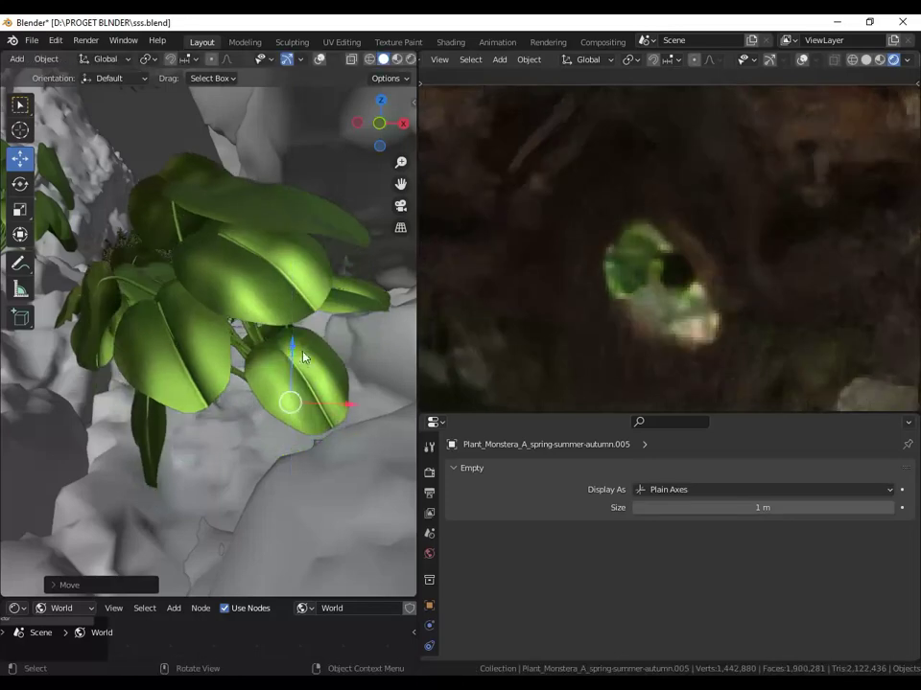
{"action": "mouse_move", "coordinate": [299, 355]}
{"action": "middle_mouse_down"}
{"action": "mouse_move", "coordinate": [343, 329]}
{"action": "mouse_move", "coordinate": [304, 376]}
{"action": "middle_mouse_up"}
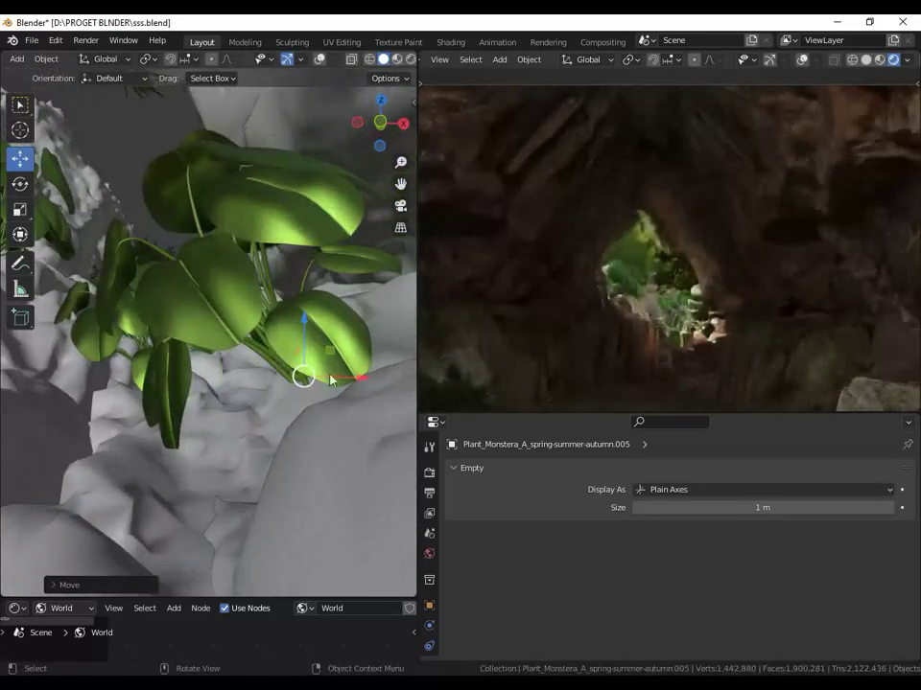
{"action": "key", "text": "g"}
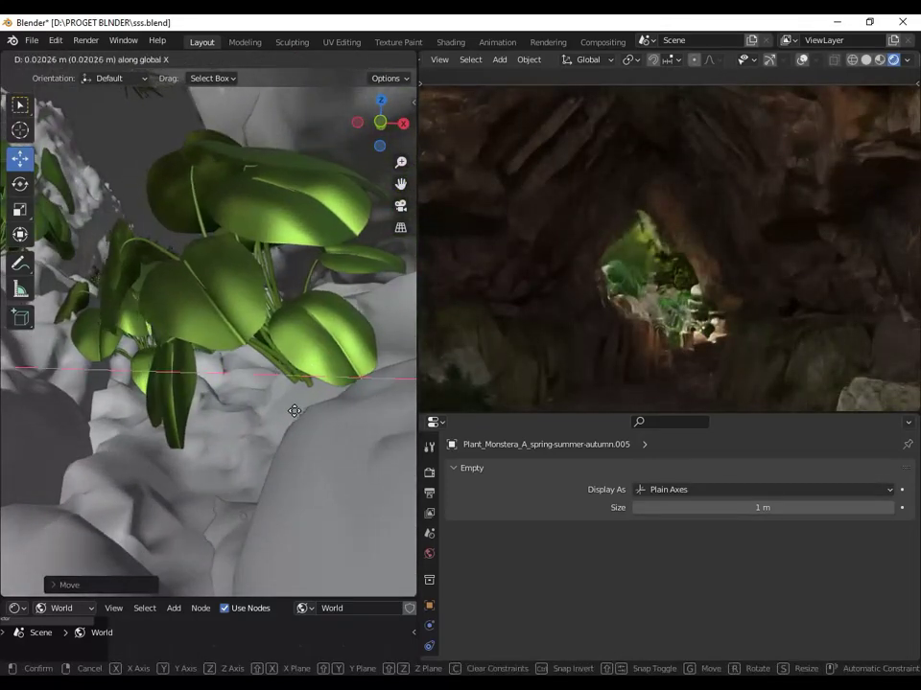
{"action": "left_click", "coordinate": [277, 349]}
{"action": "mouse_move", "coordinate": [277, 349]}
{"action": "middle_mouse_down"}
{"action": "mouse_move", "coordinate": [372, 399]}
{"action": "mouse_move", "coordinate": [246, 356]}
{"action": "middle_mouse_up"}
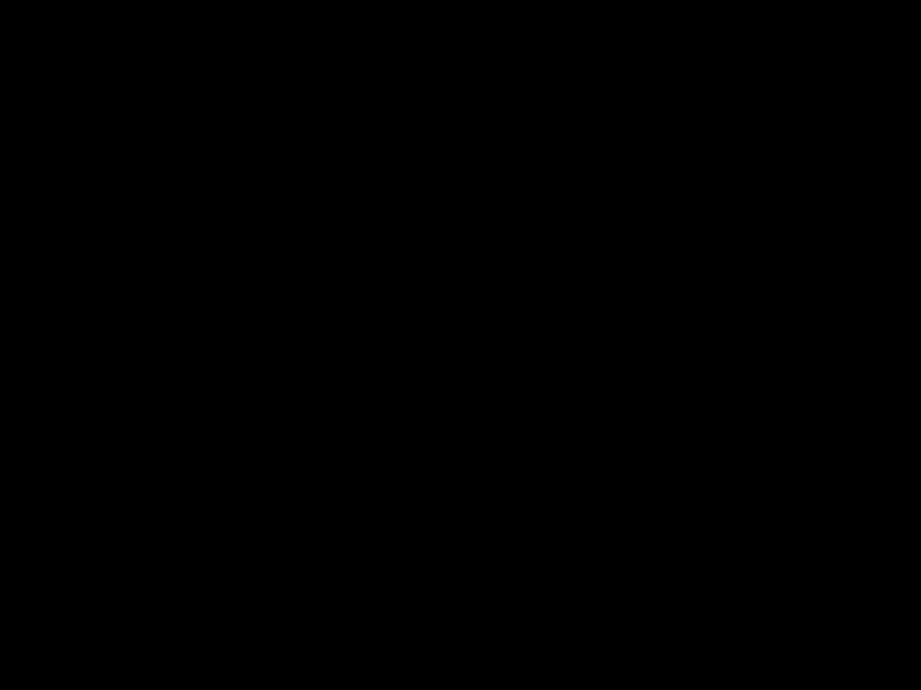